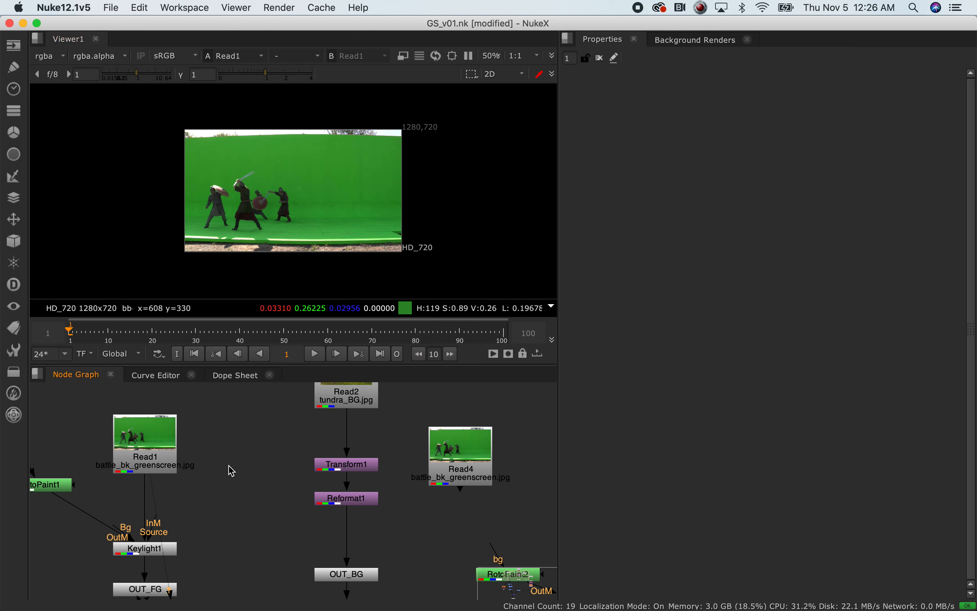
Add a Keylight [Keyer] node beside Read1 and connect its Source input to Read1
key("Tab")
type("keylight")
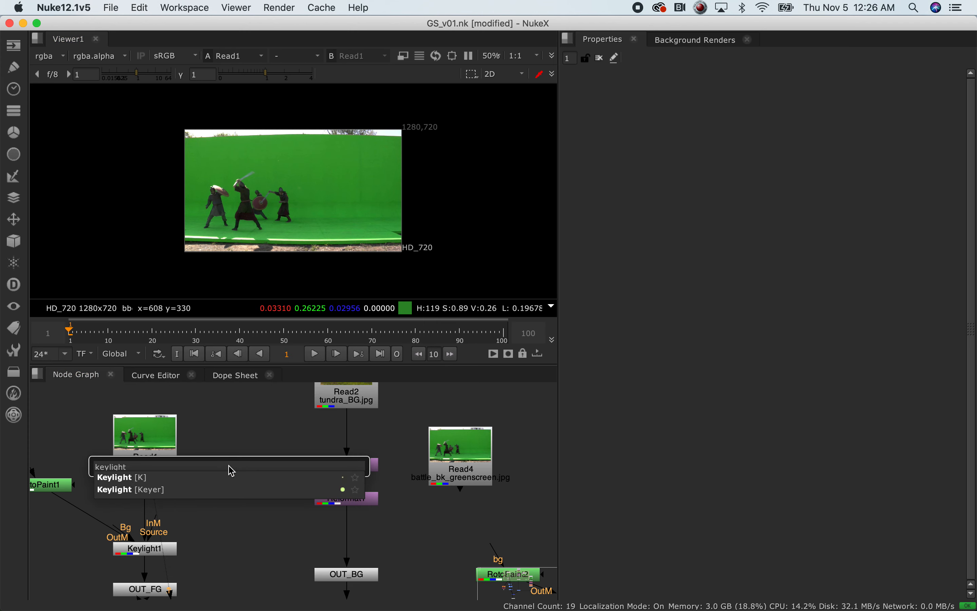
key("Down")
key("Return")
left_click_drag(245, 468, 170, 470)
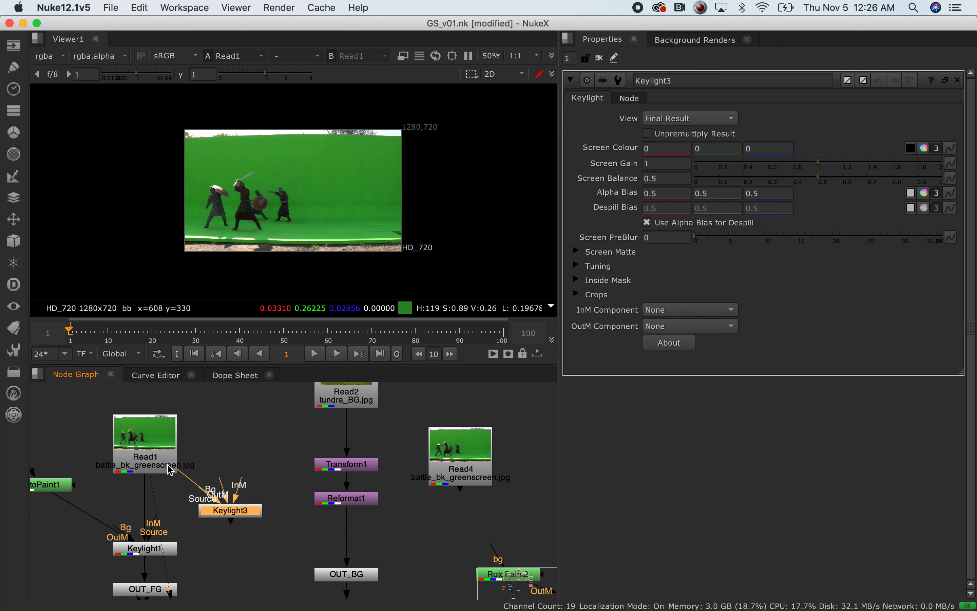
left_click_drag(243, 513, 250, 511)
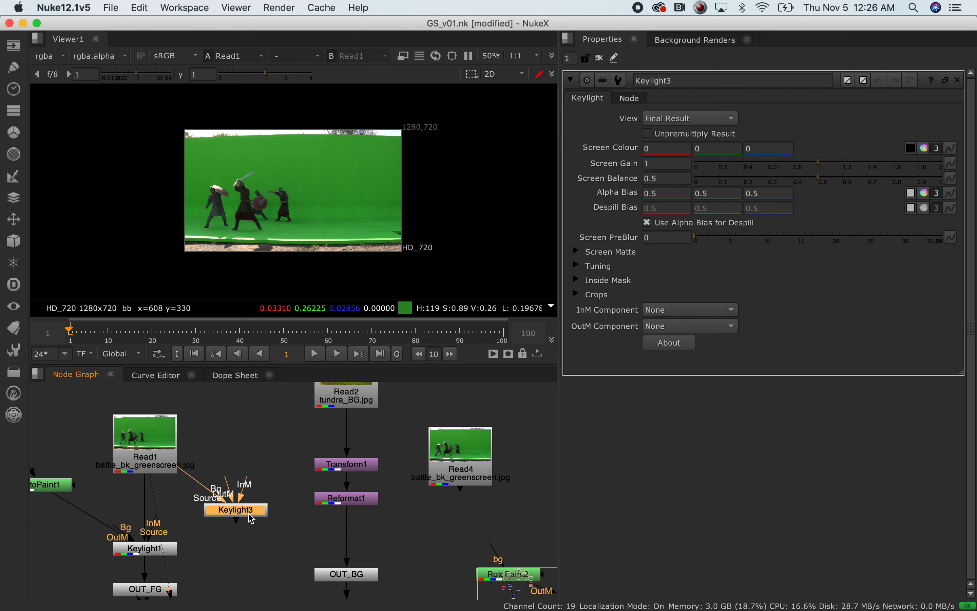
Show the new Keylight node through viewer input 2 and sample its Screen Colour from the green beside the rightmost warrior
key("2")
left_click(911, 149)
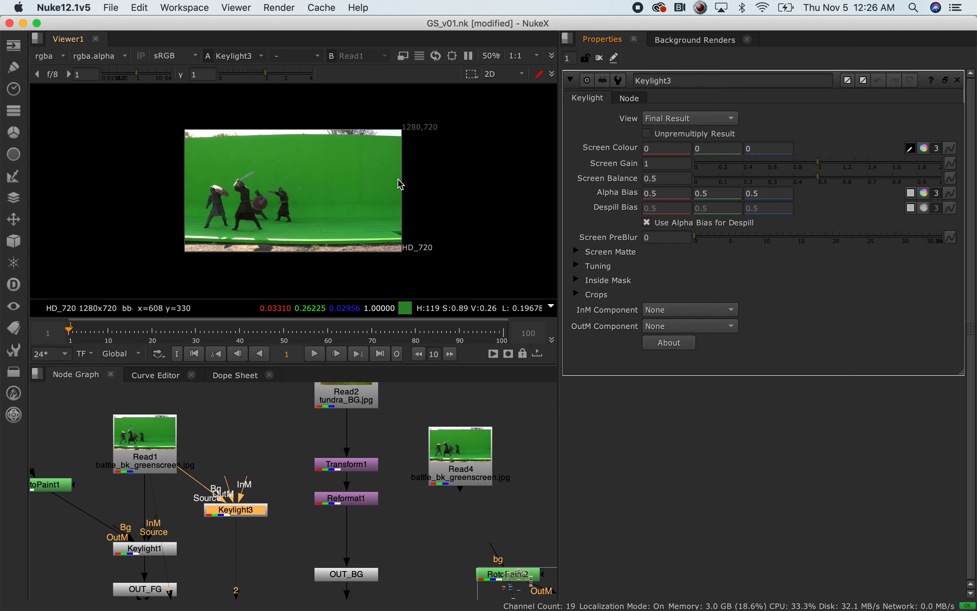
scroll(302, 198, "up", 5)
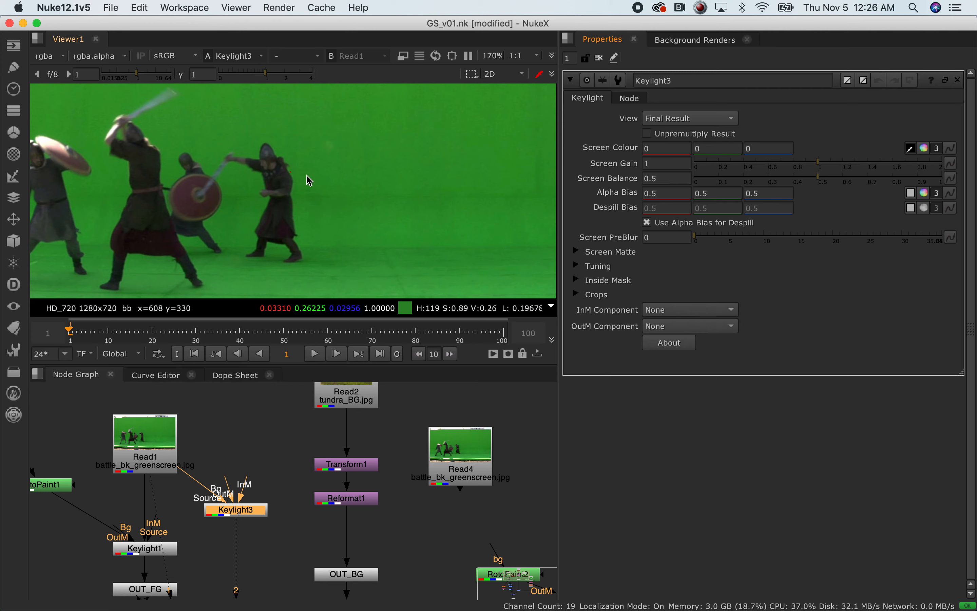
left_click(303, 174, "ctrl")
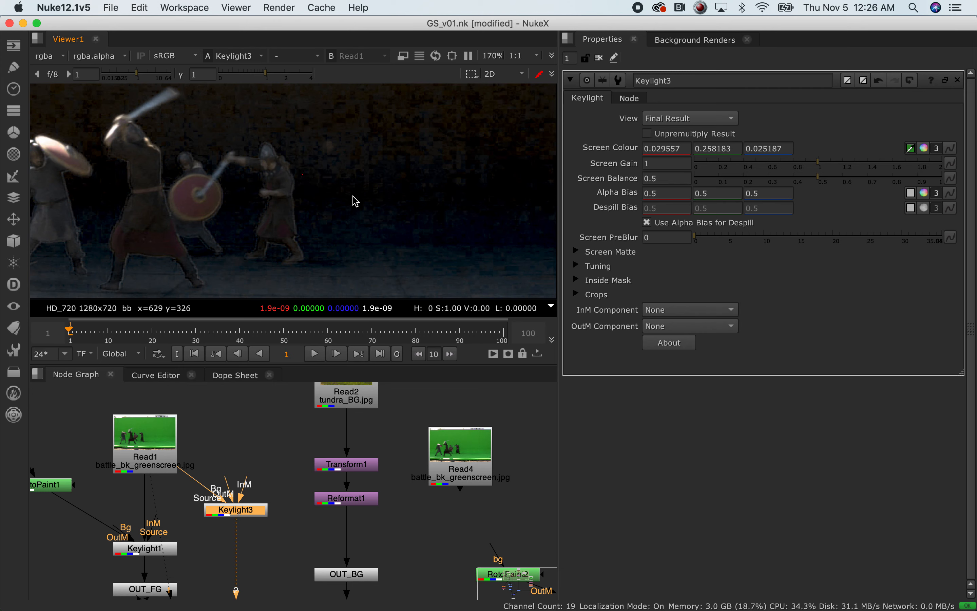
Inspect the alpha channel of the new key across the frame, then return to the colour view
key("a")
scroll(316, 201, "down", 3)
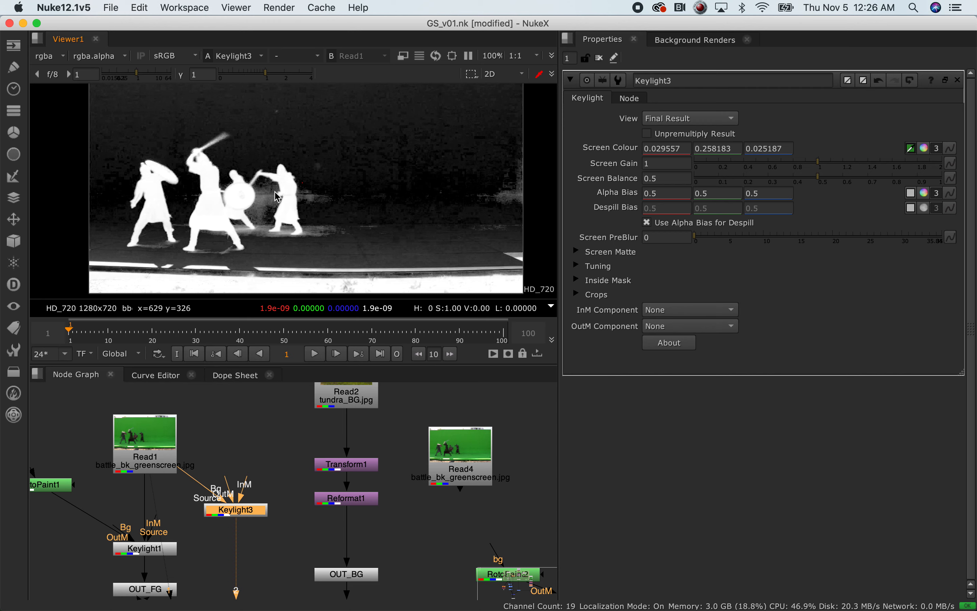
key("a")
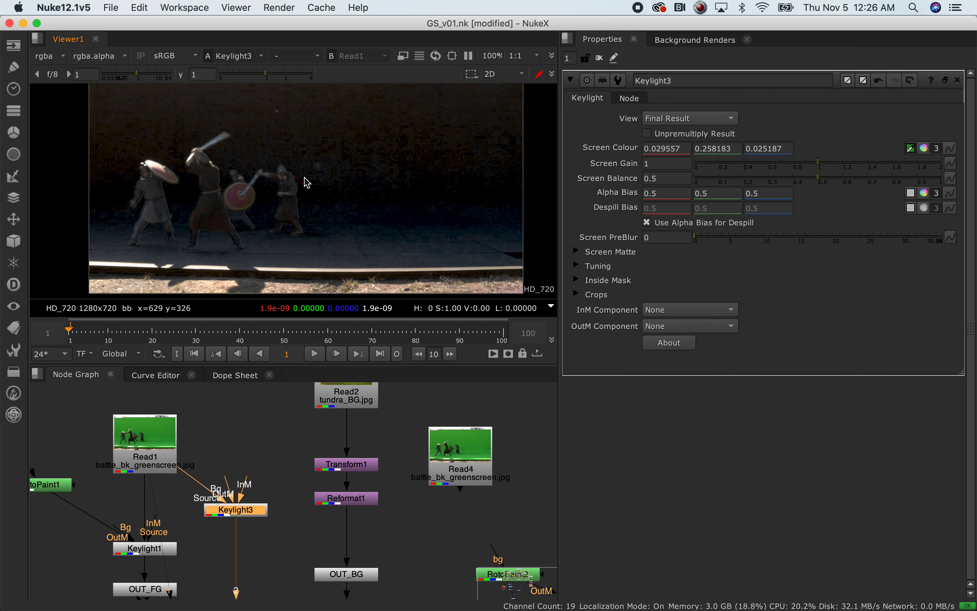
Try resampling the Screen Colour from several green spots close to the rightmost warrior's body
scroll(307, 180, "up", 4)
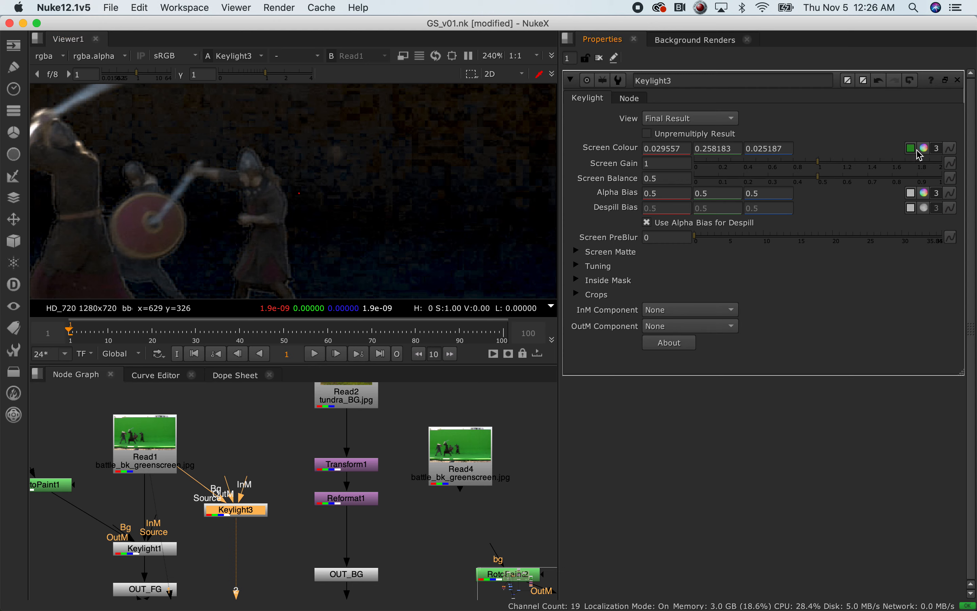
scroll(357, 215, "down", 2)
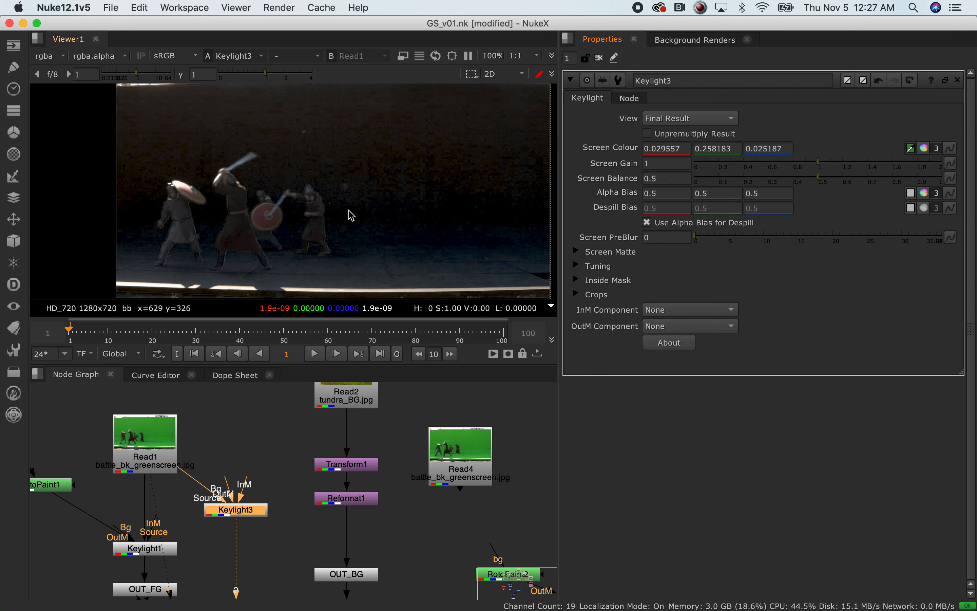
scroll(349, 194, "down", 3)
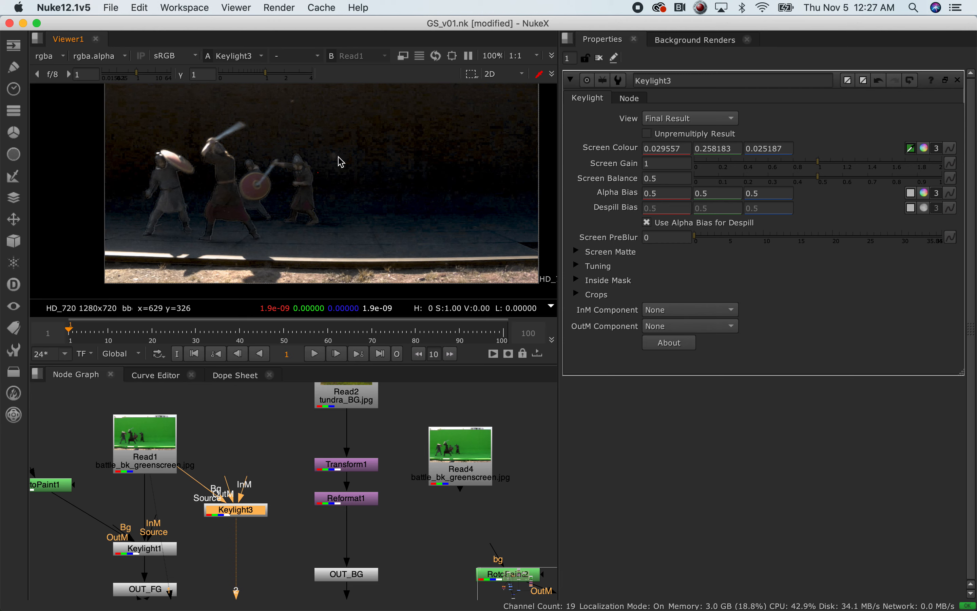
scroll(341, 161, "up", 6)
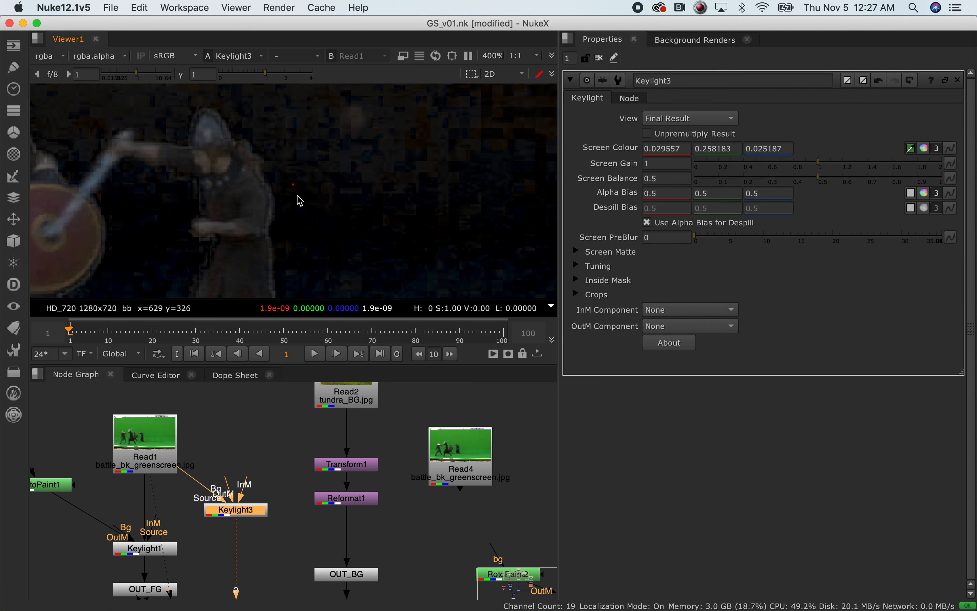
scroll(303, 191, "up", 4)
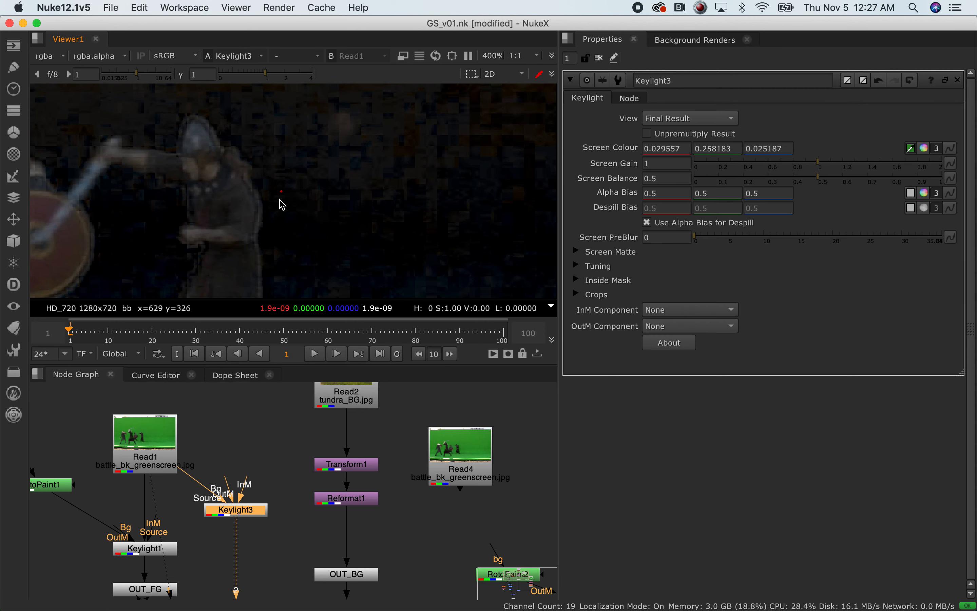
left_click(267, 219, "ctrl")
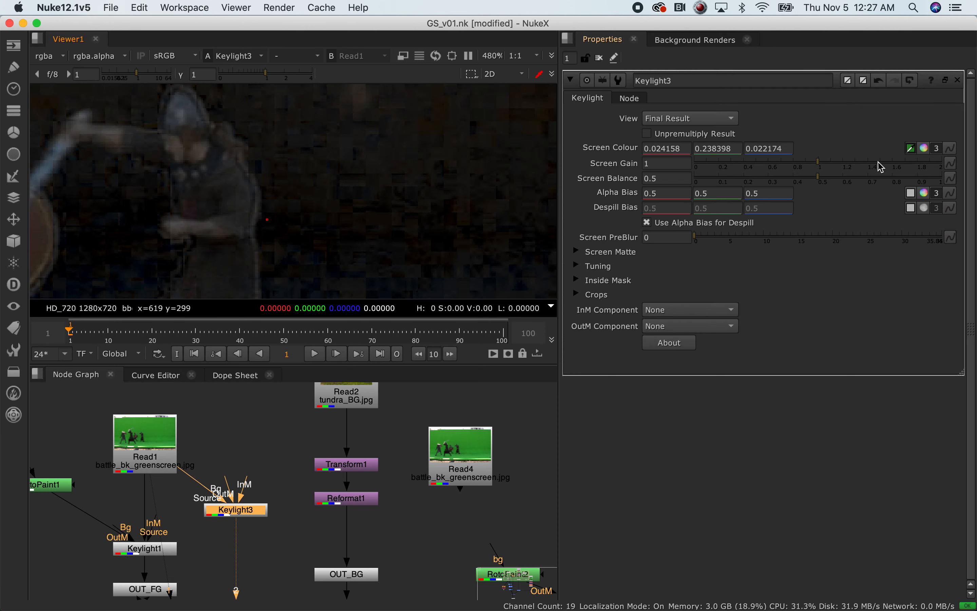
left_click(260, 155, "ctrl")
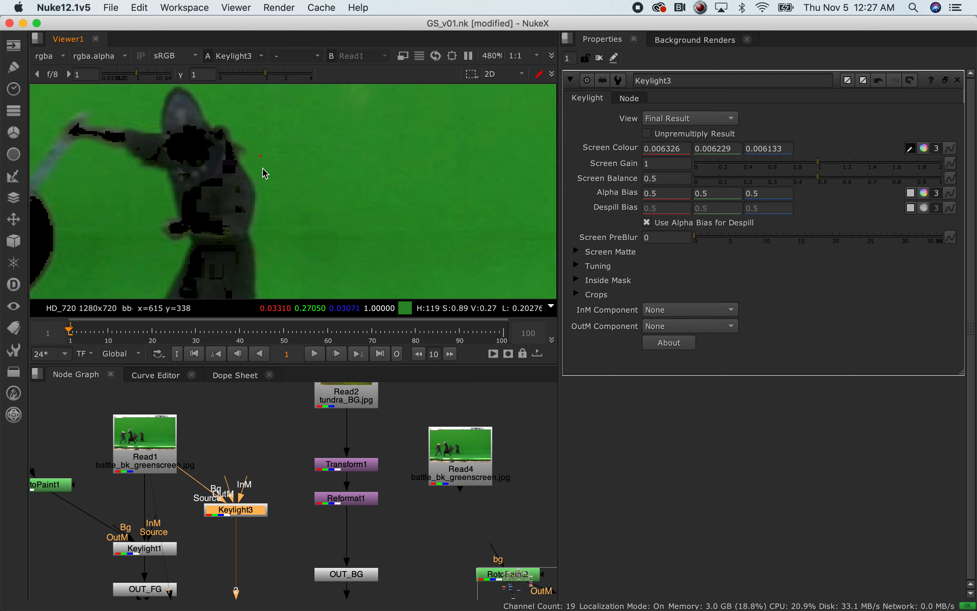
left_click(262, 169, "ctrl")
Sample the Screen Colour from the green right beside the rightmost warrior's helmet
scroll(284, 207, "down", 2)
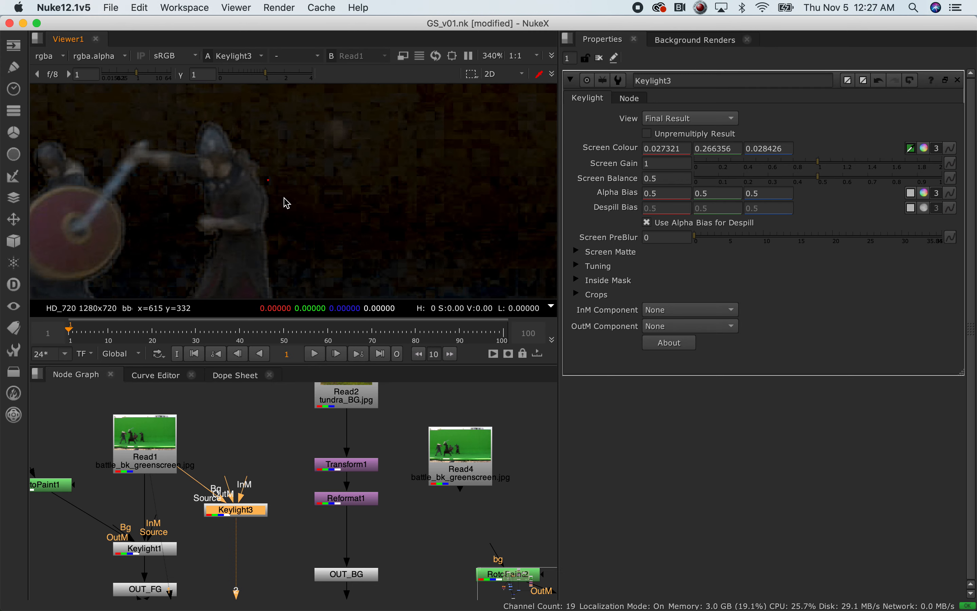
scroll(284, 200, "down", 2)
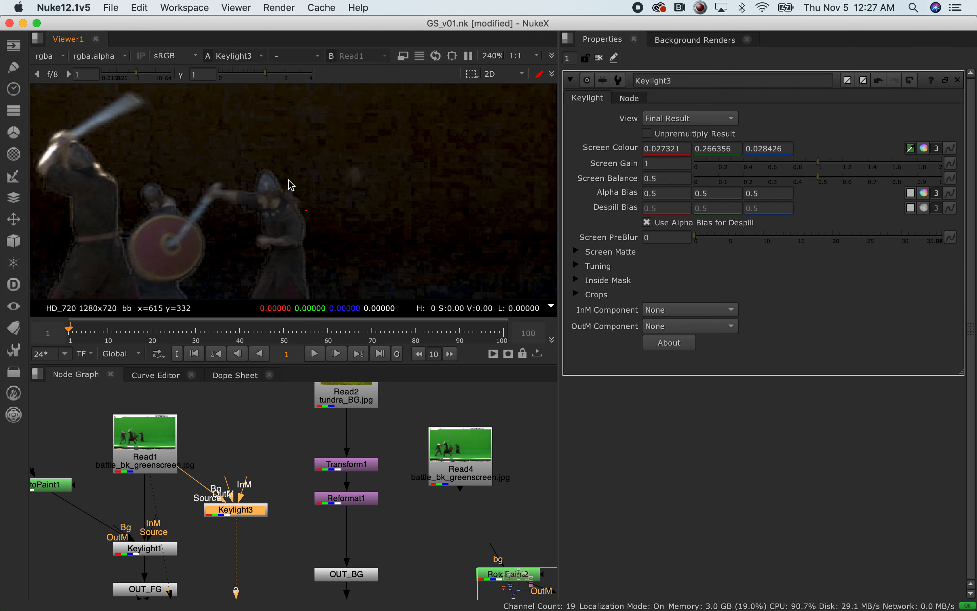
left_click(285, 180, "ctrl")
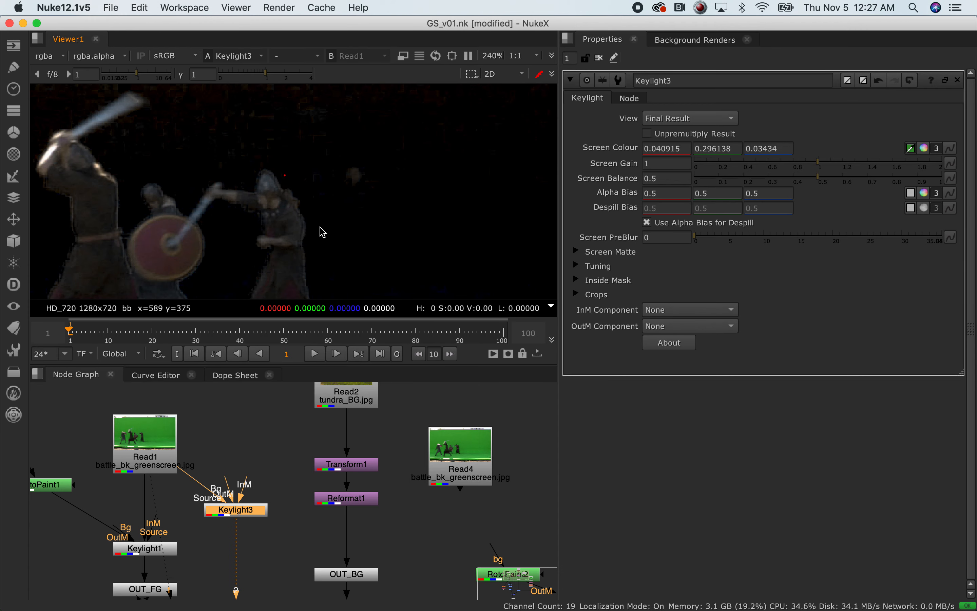
scroll(338, 220, "down", 10)
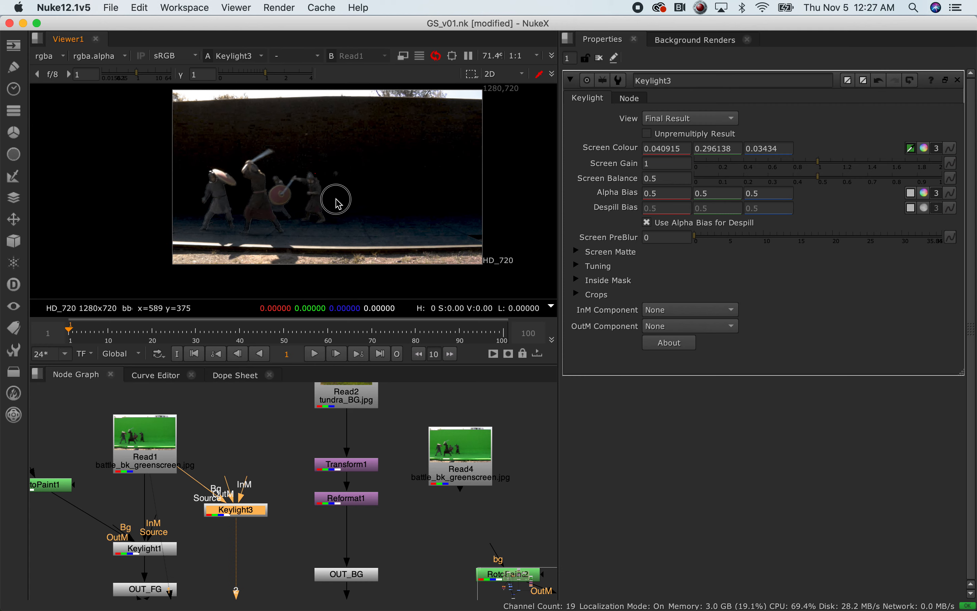
middle_click_drag(335, 202, 327, 218)
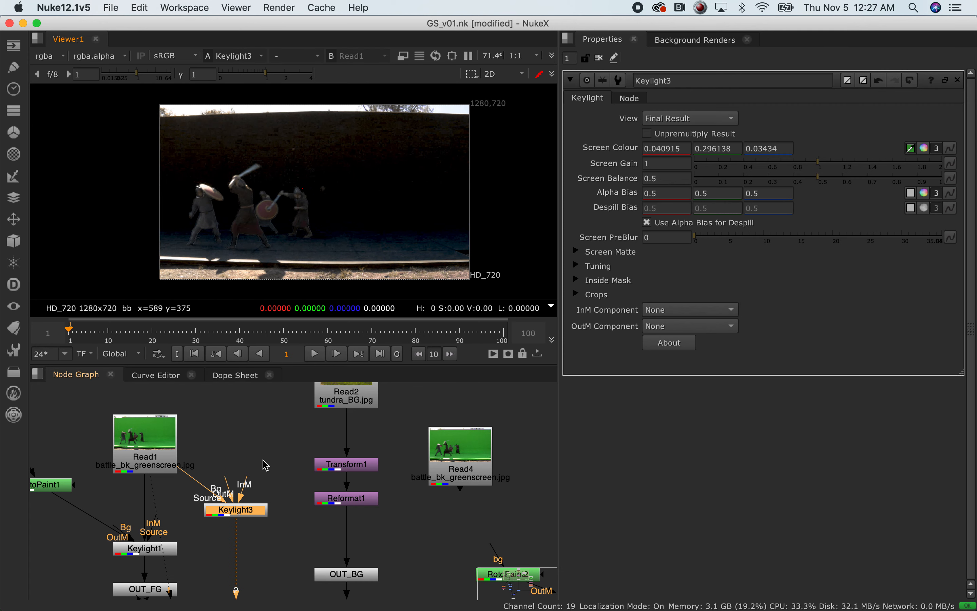
Show the Read1 plate in the viewer and examine the shades of green around the warriors and across the floor
scroll(258, 463, "down", 2)
left_click(265, 508)
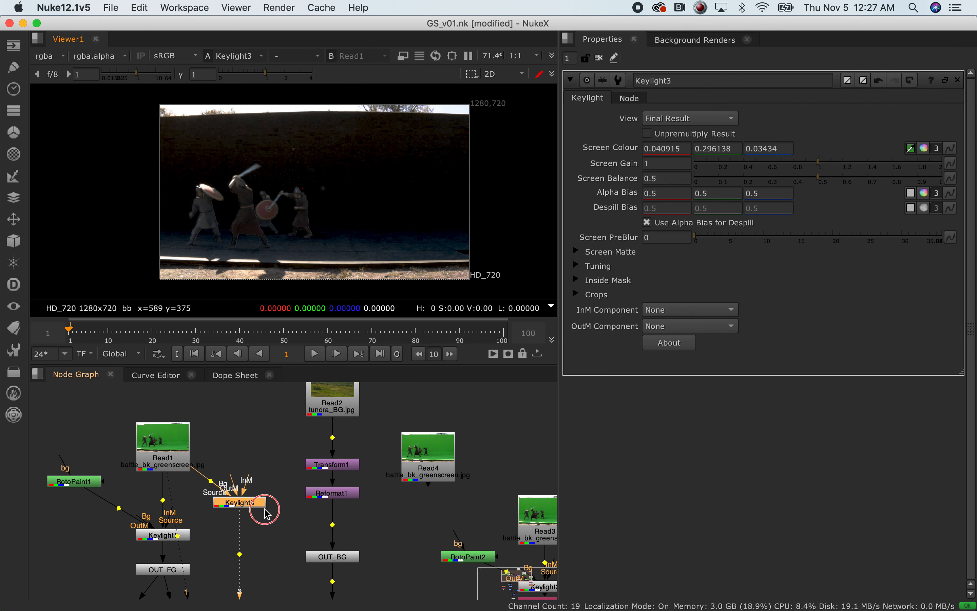
middle_click_drag(263, 522, 298, 518)
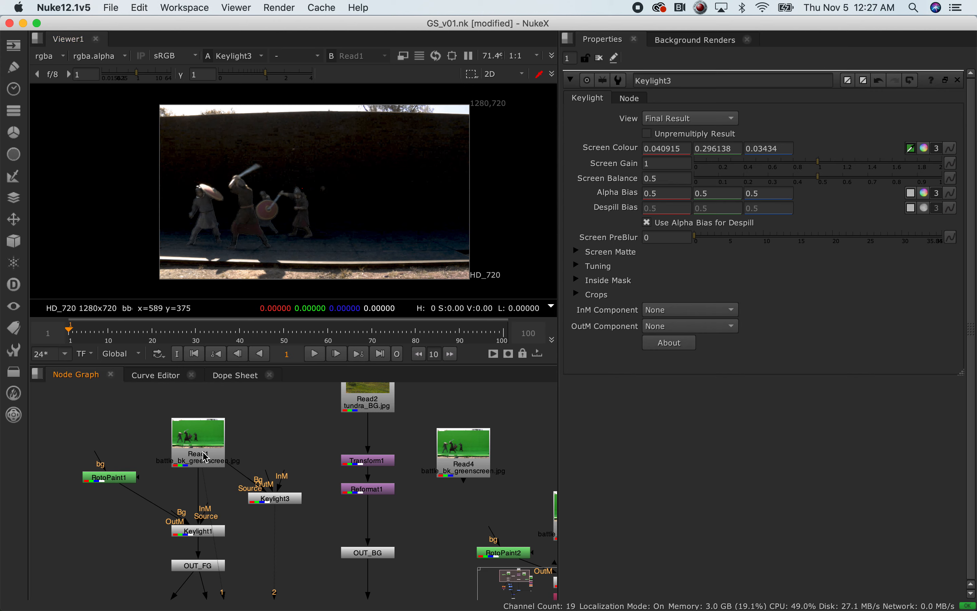
key("1")
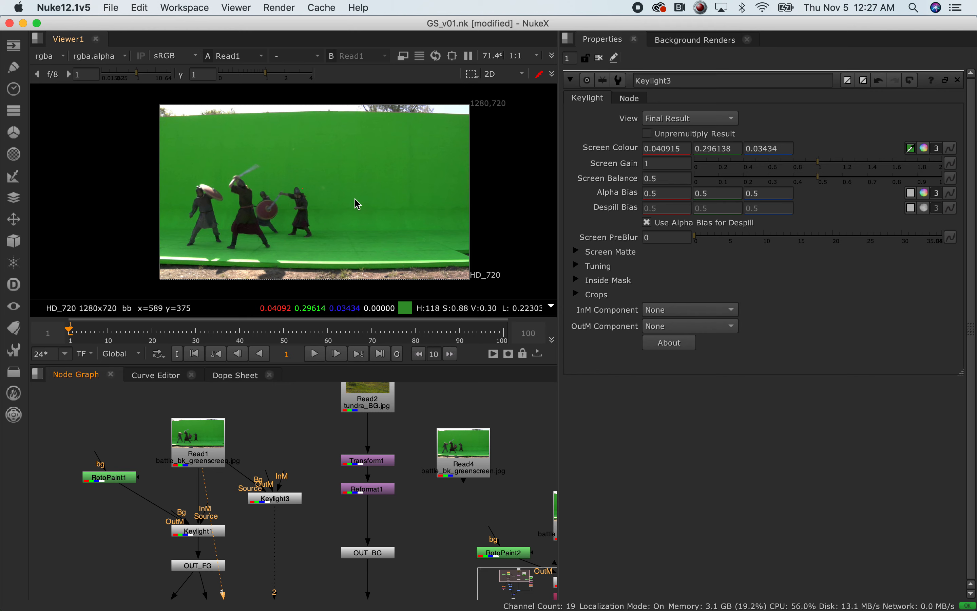
scroll(322, 210, "up", 3)
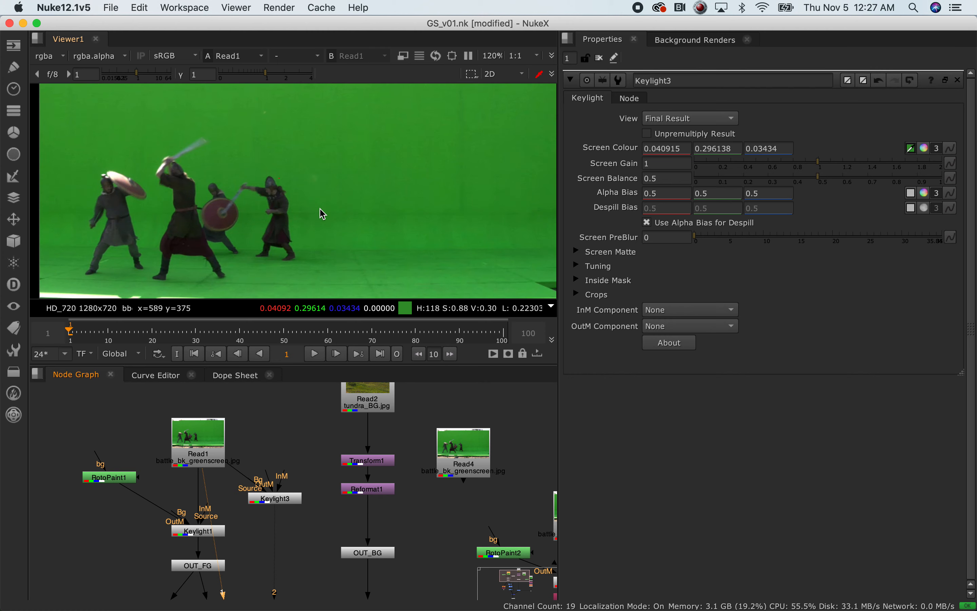
scroll(322, 214, "up", 2)
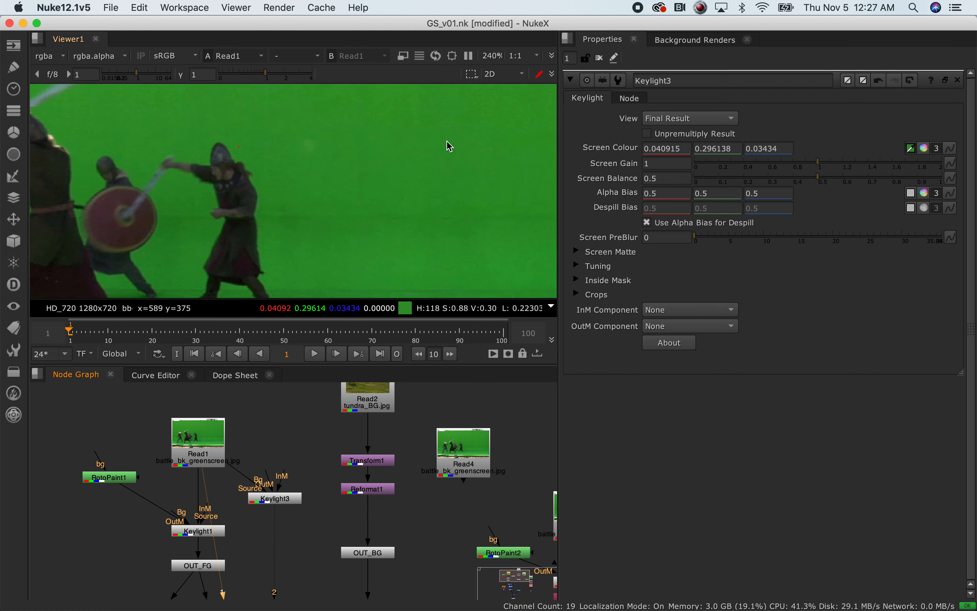
scroll(433, 164, "up", 2)
scroll(258, 252, "down", 2)
middle_click_drag(261, 259, 320, 92)
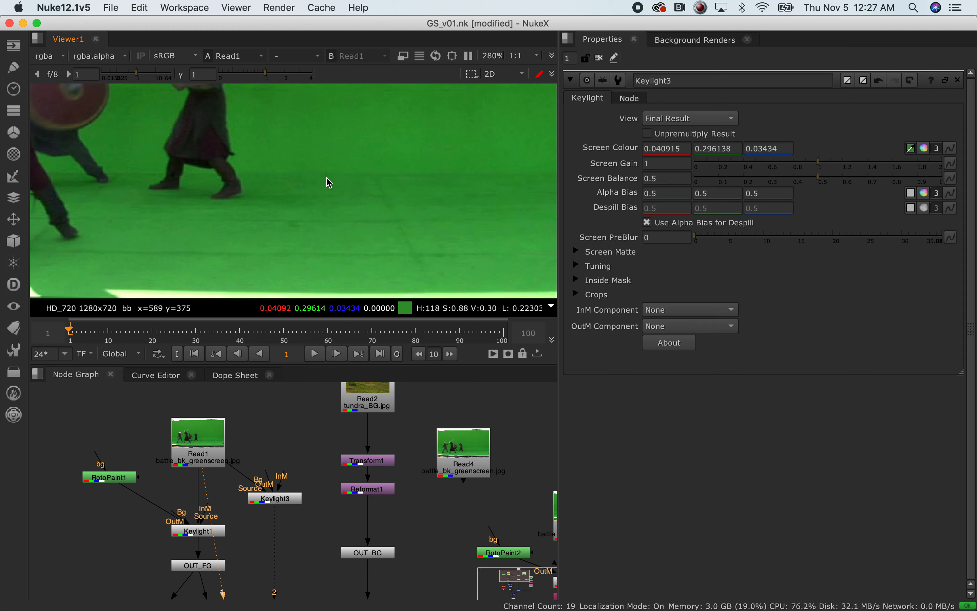
scroll(302, 201, "down", 8)
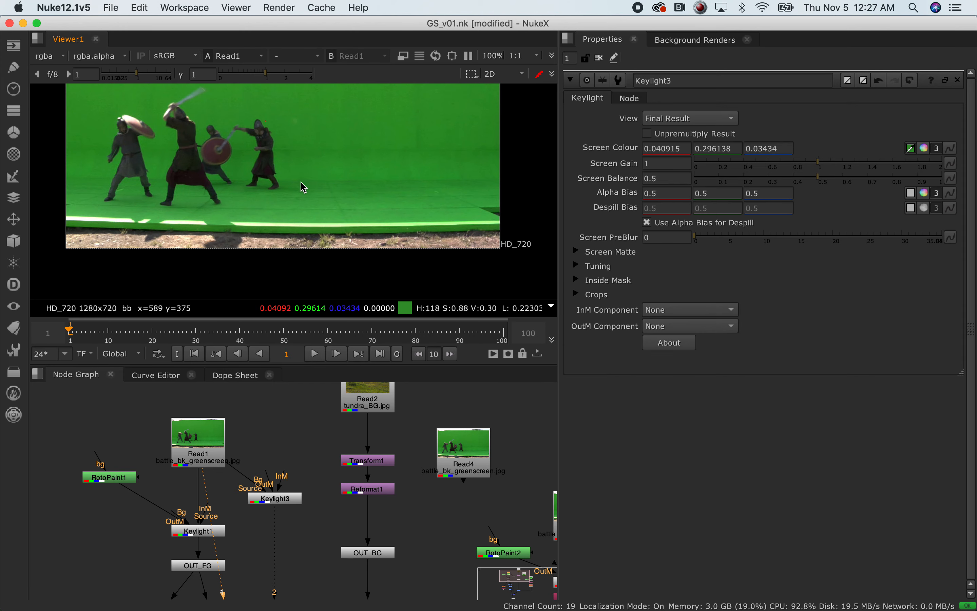
scroll(303, 173, "up", 2)
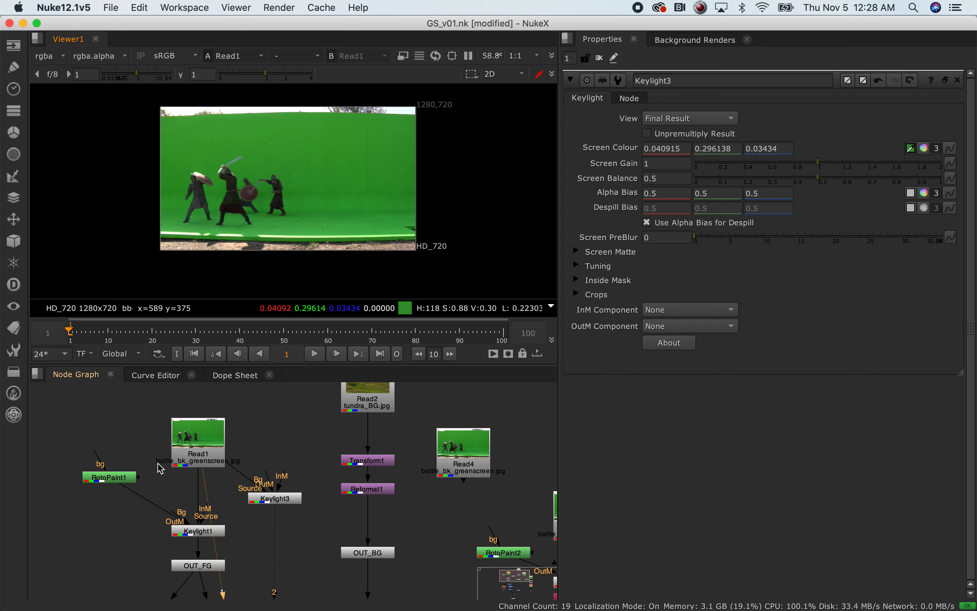
Show the Keylight1 result in the viewer and open RotoPaint1's properties to inspect its shapes over the key
middle_click_drag(264, 514, 310, 442)
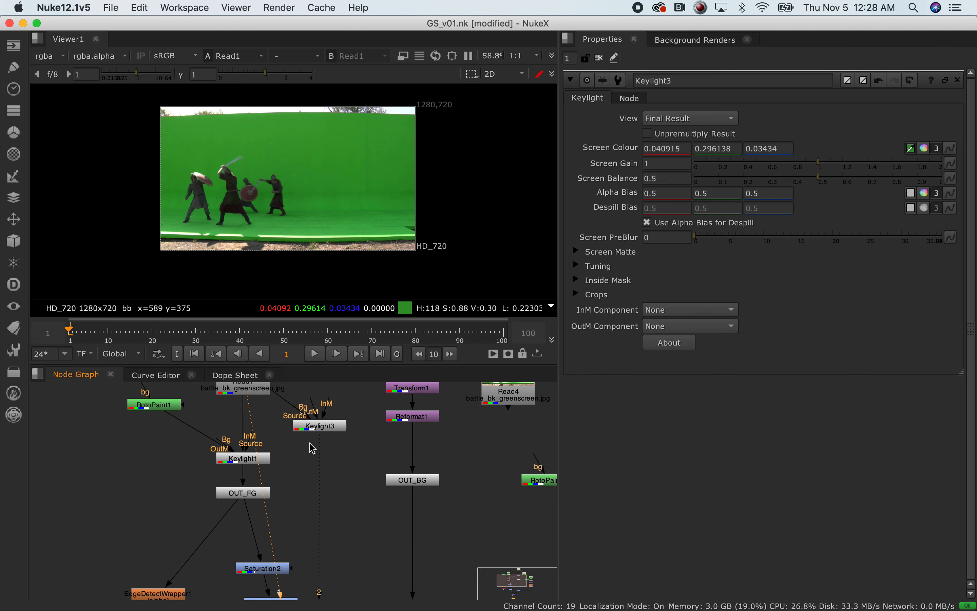
key("1")
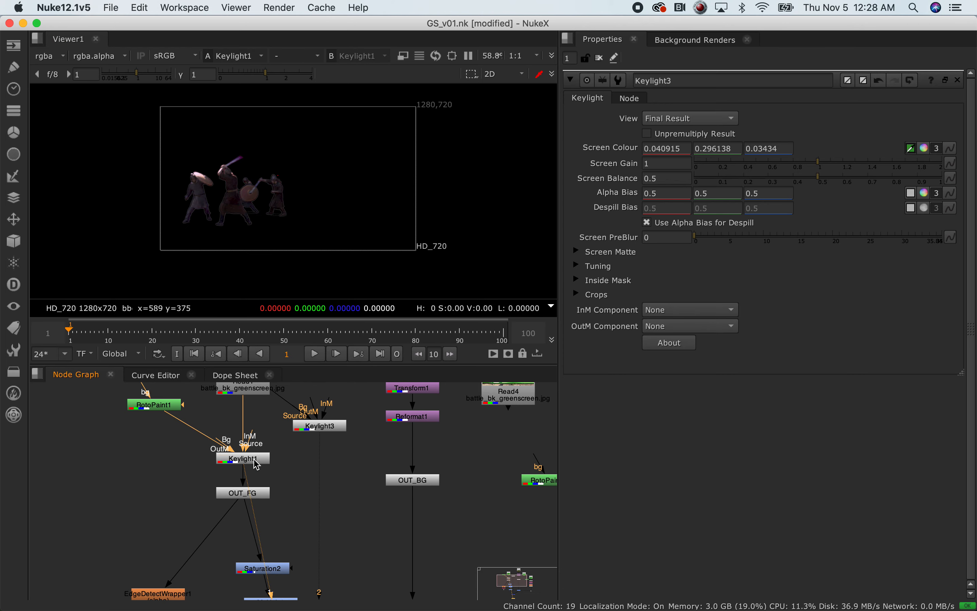
middle_click_drag(273, 430, 270, 483)
double_click(161, 460)
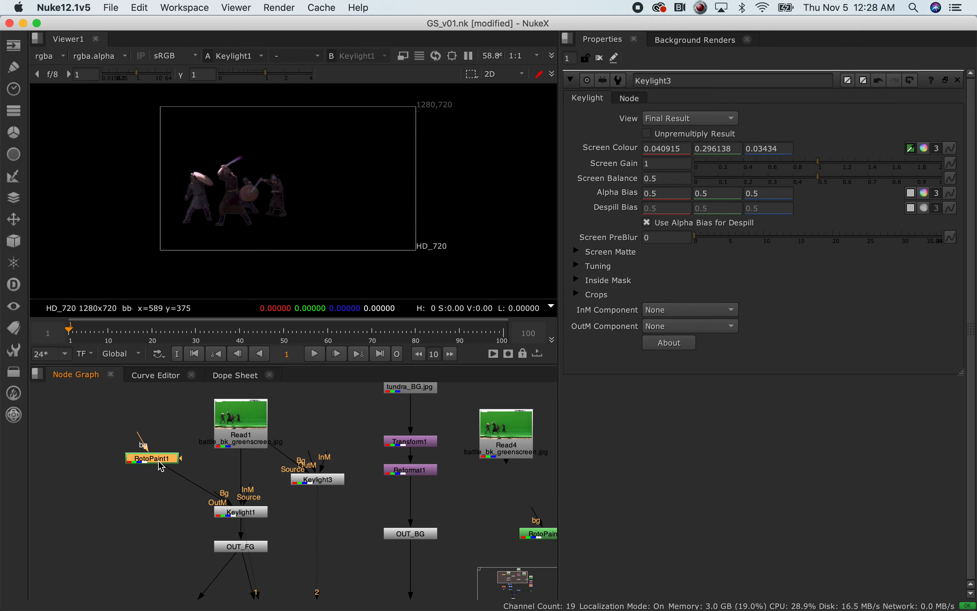
middle_click_drag(126, 178, 121, 224)
Show the Read1 plate under RotoPaint1's shapes and examine the RotoPaint1 connection into Keylight1's OutM input
double_click(235, 446)
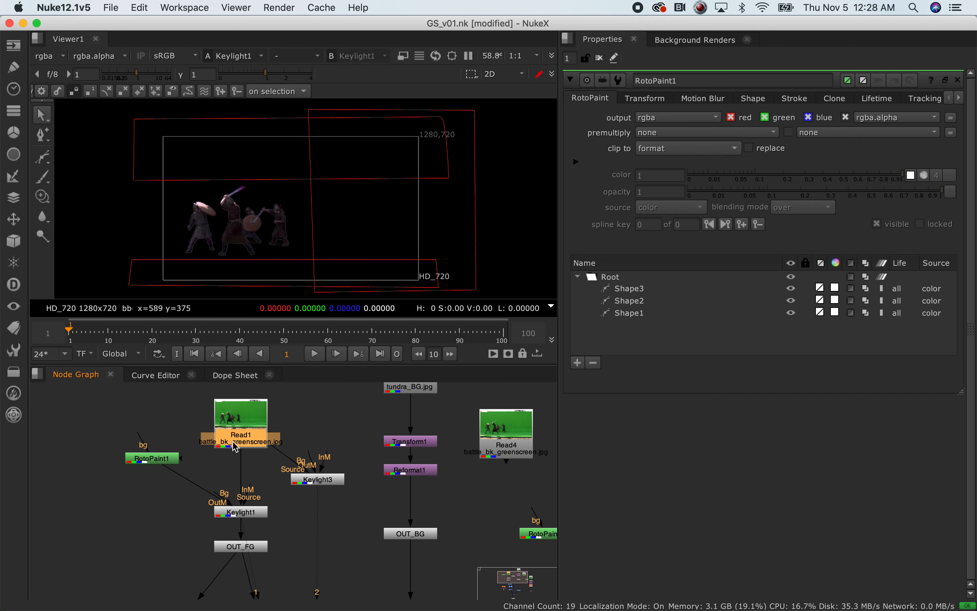
key("1")
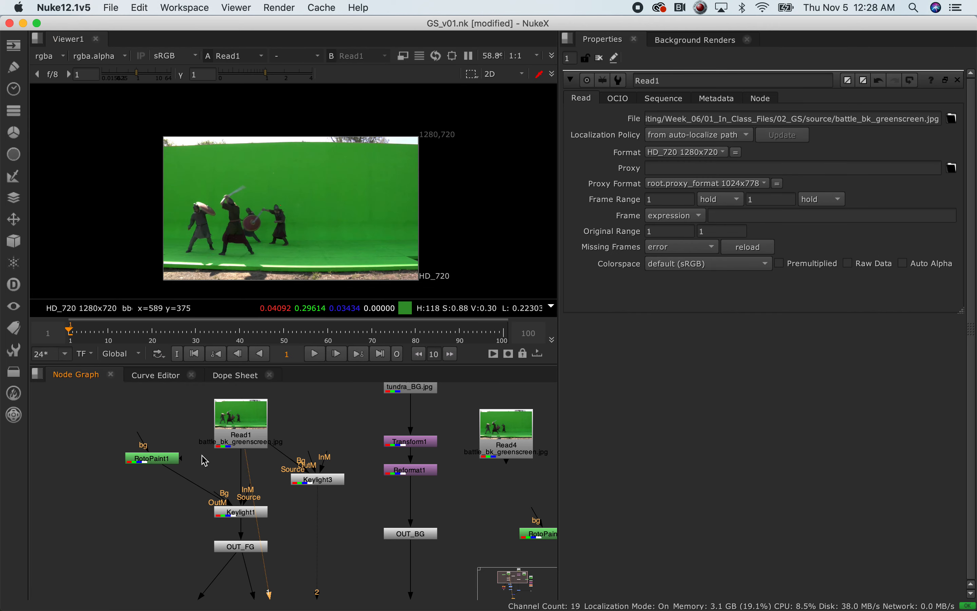
left_click(171, 463)
double_click(173, 466)
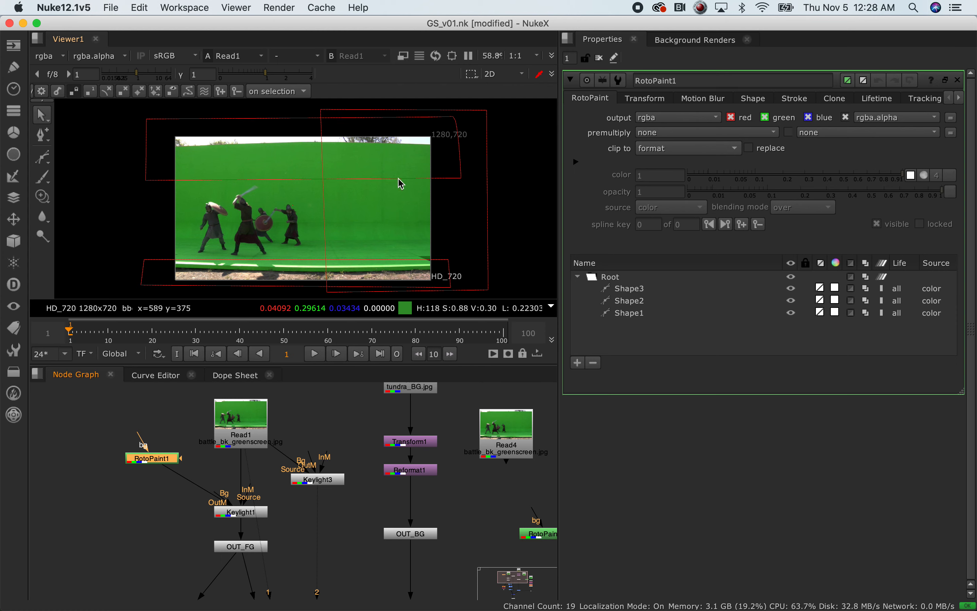
left_click_drag(170, 523, 113, 497, "alt")
scroll(155, 470, "up", 4)
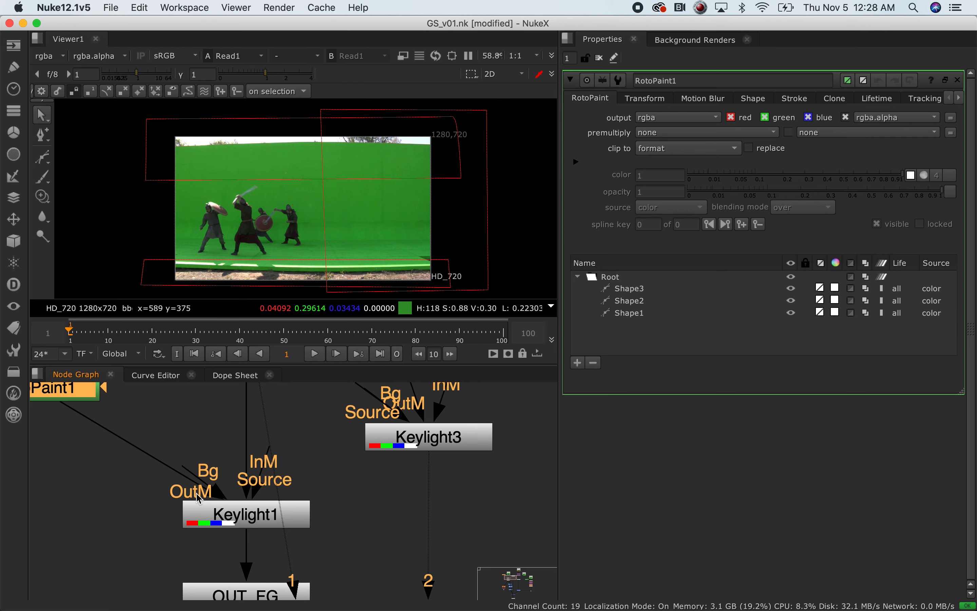
Open Keylight1's properties and examine its OutM Component setting and the RotoPaint1 connection feeding the OutM input
double_click(248, 524)
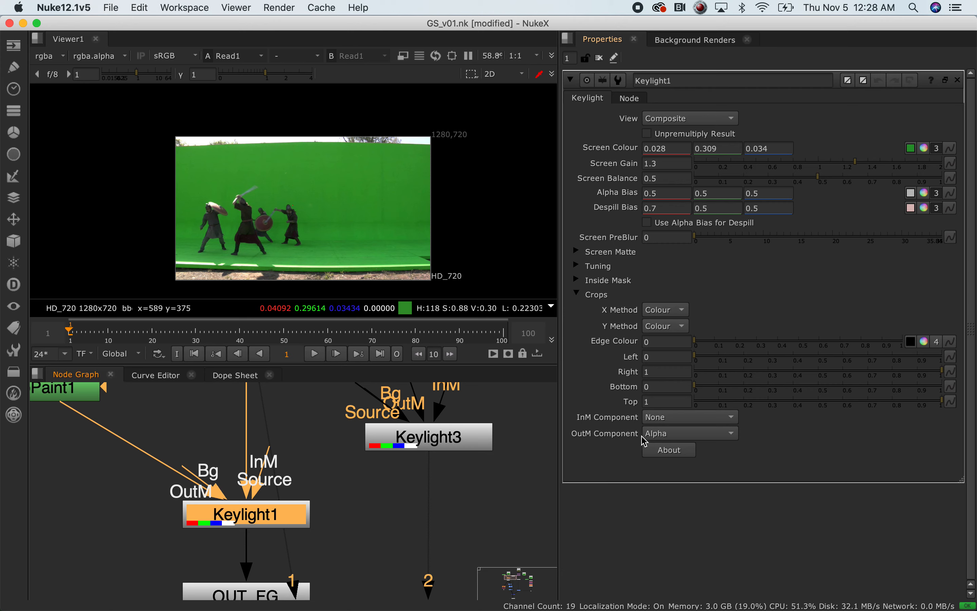
middle_click_drag(147, 408, 245, 457)
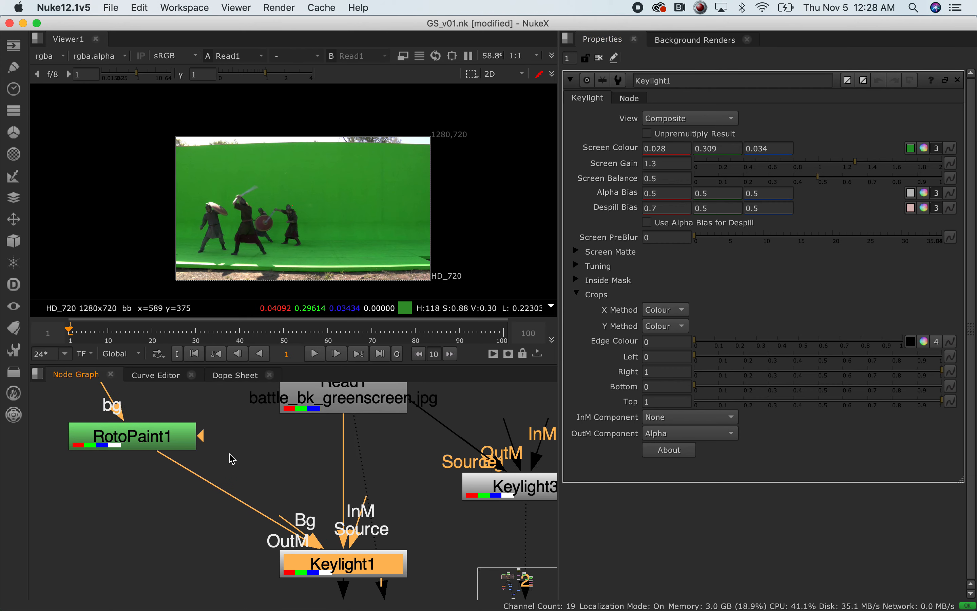
left_click_drag(214, 404, 76, 462)
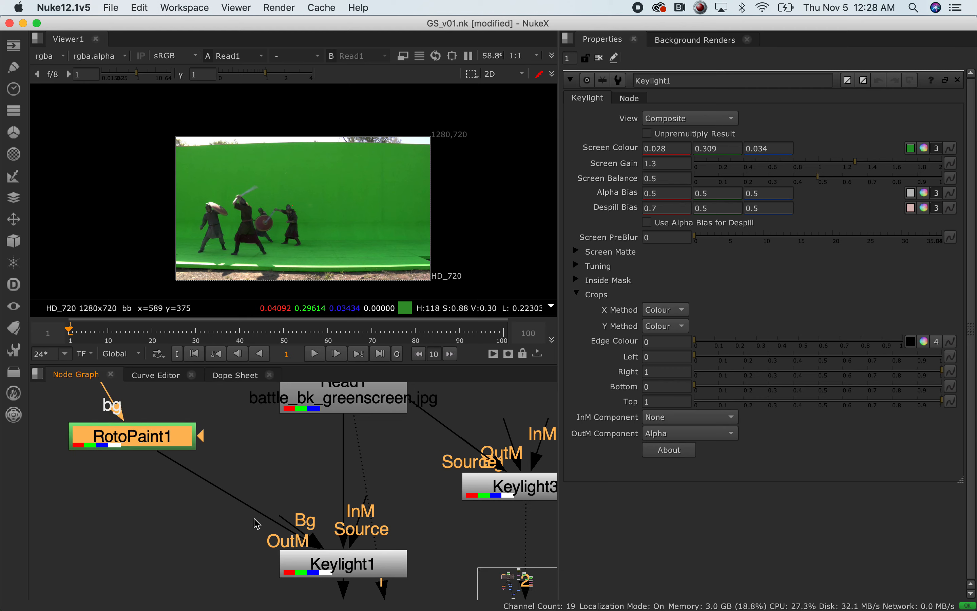
middle_click_drag(301, 482, 235, 454)
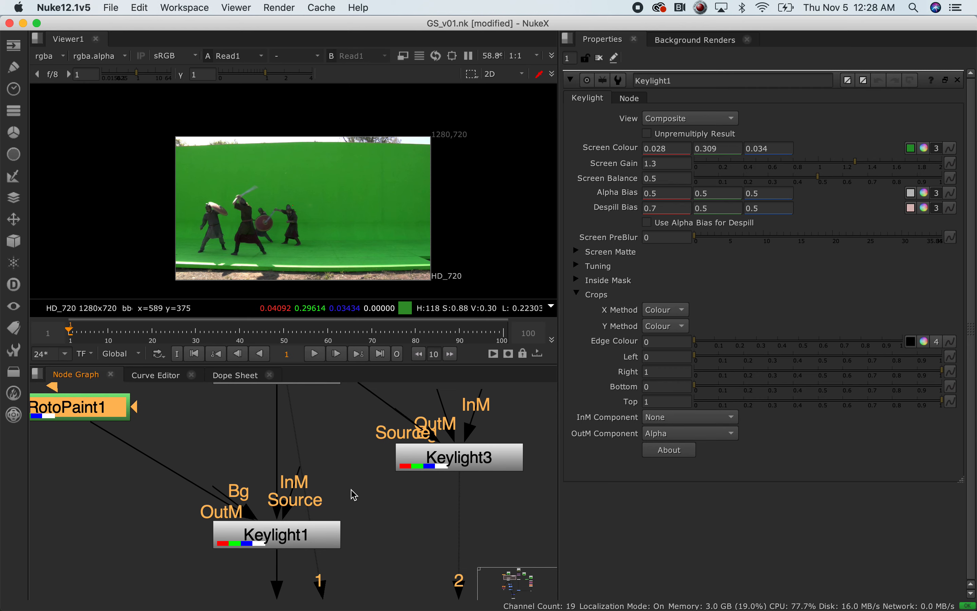
middle_click_drag(372, 529, 352, 517)
scroll(338, 499, "down", 3)
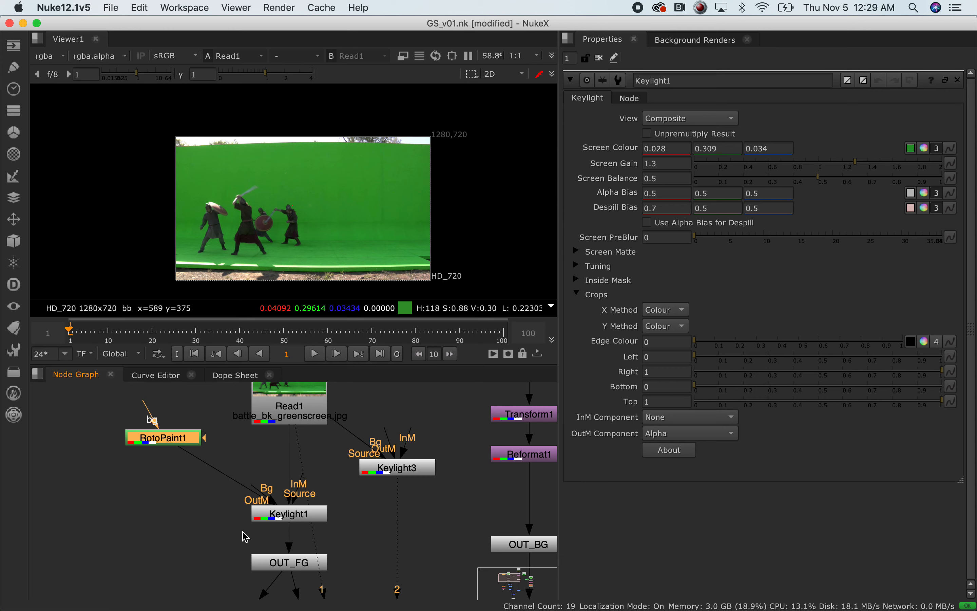
Move Keylight1 slightly closer to Read1 and delete the Keylight3 node from the node graph
left_click_drag(283, 515, 282, 505)
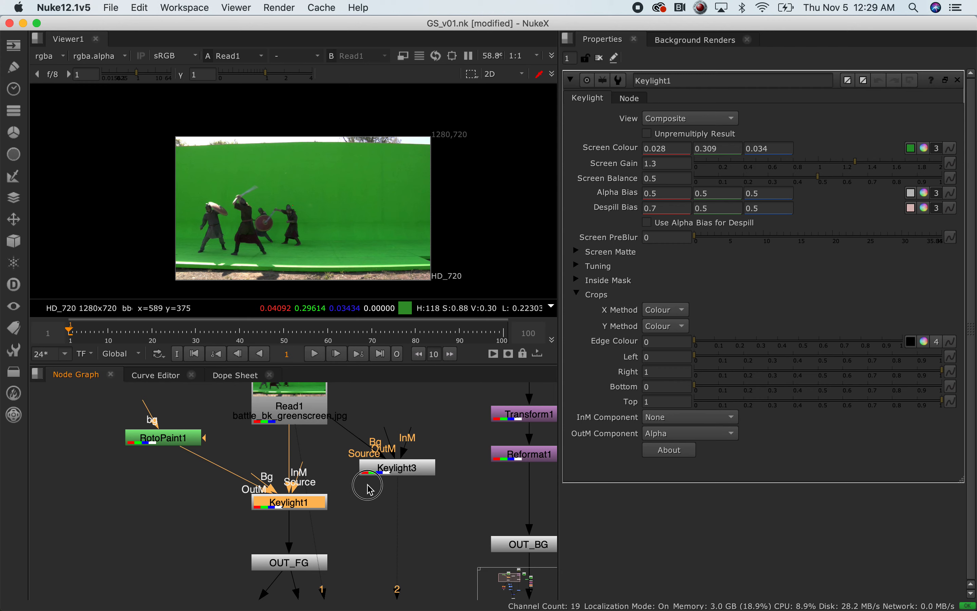
middle_click_drag(367, 484, 361, 493)
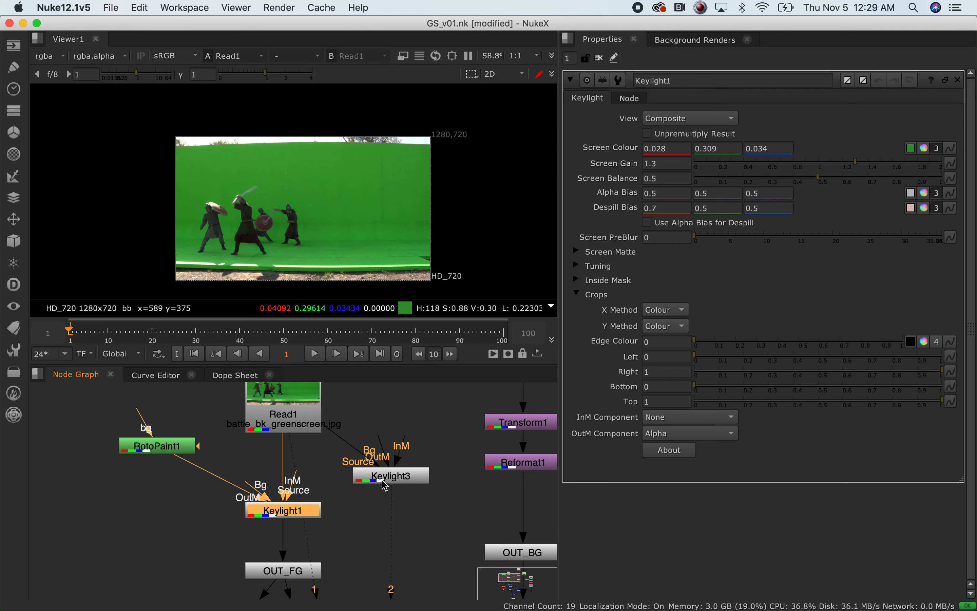
left_click_drag(384, 484, 404, 485)
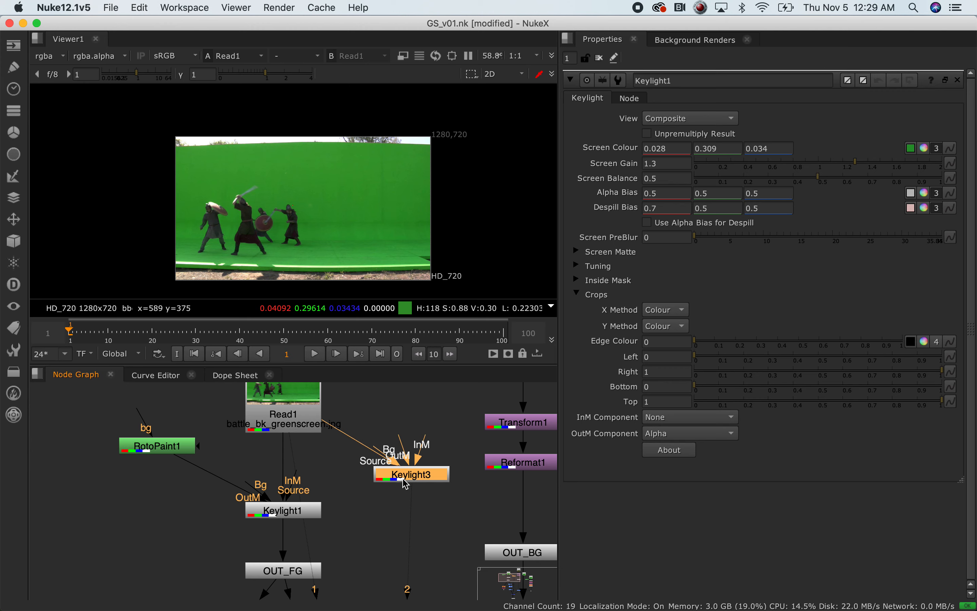
key("Delete")
middle_click_drag(400, 484, 397, 489)
Show the Keylight1 result in the viewer with RotoPaint1's properties open to inspect its shapes around the warriors
left_click(163, 454)
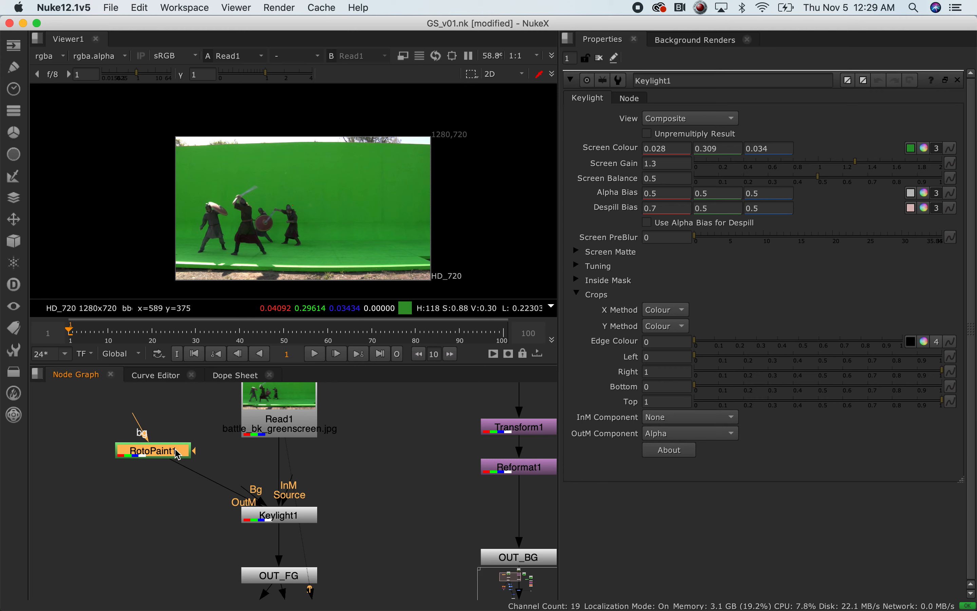
left_click(256, 513)
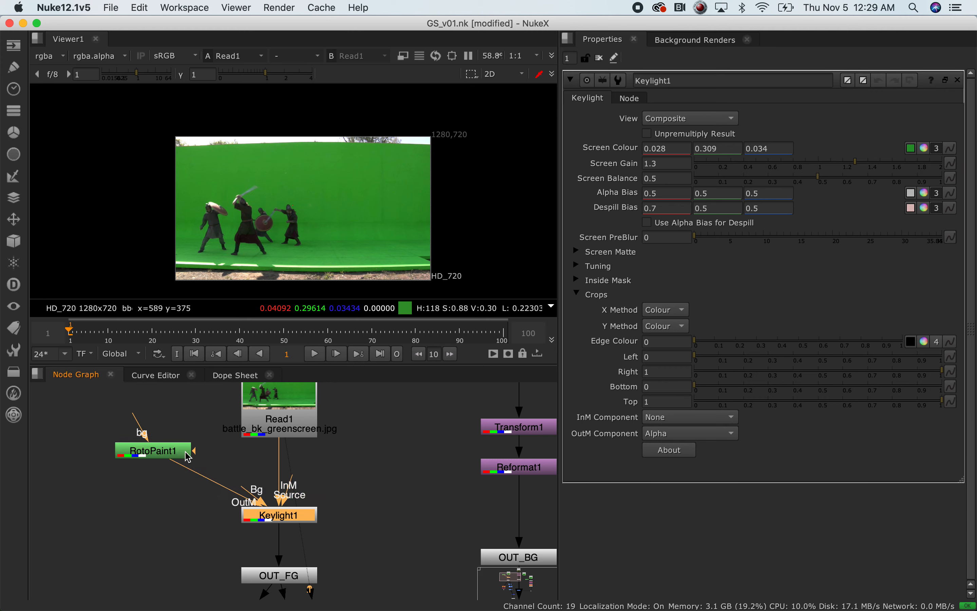
left_click(180, 451)
left_click(268, 515)
key("1")
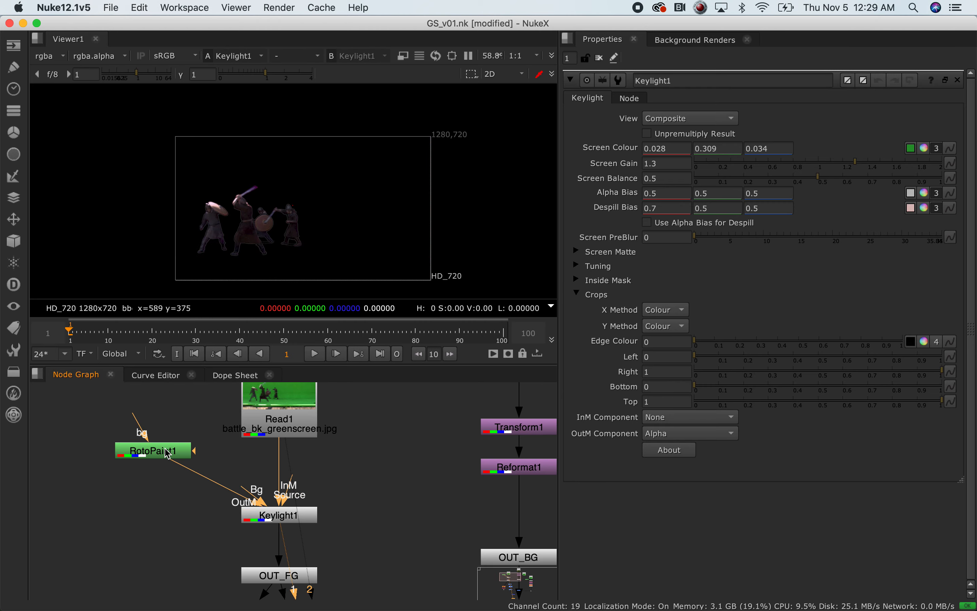
double_click(166, 449)
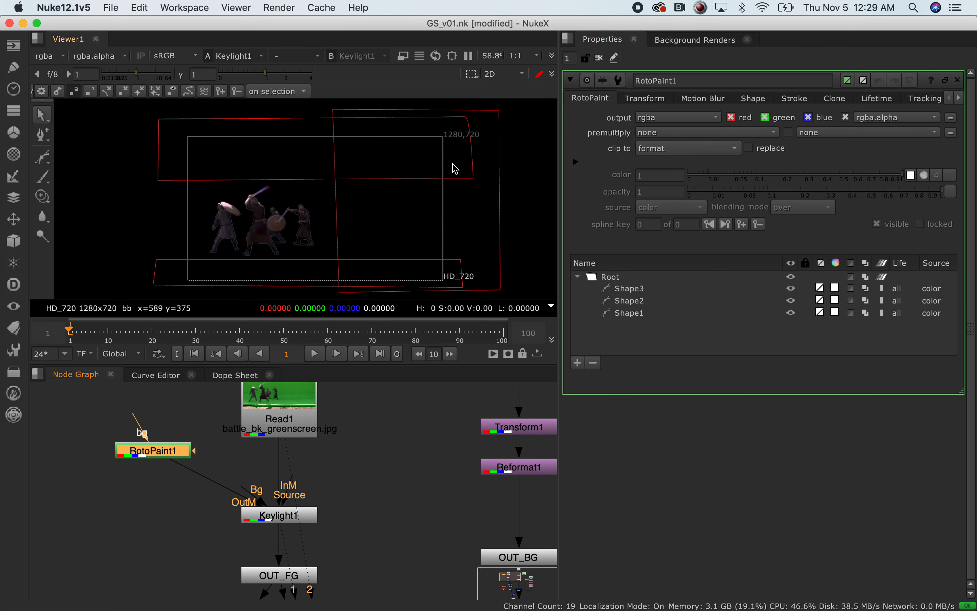
Show the Merge1 composite of the warriors over the tundra background in the viewer
middle_click_drag(382, 506, 355, 398)
scroll(344, 475, "down", 3)
middle_click_drag(348, 526, 336, 436)
middle_click_drag(364, 419, 340, 402)
middle_click_drag(360, 548, 318, 517)
middle_click_drag(308, 420, 318, 372)
middle_click_drag(340, 528, 337, 467)
left_click(318, 514)
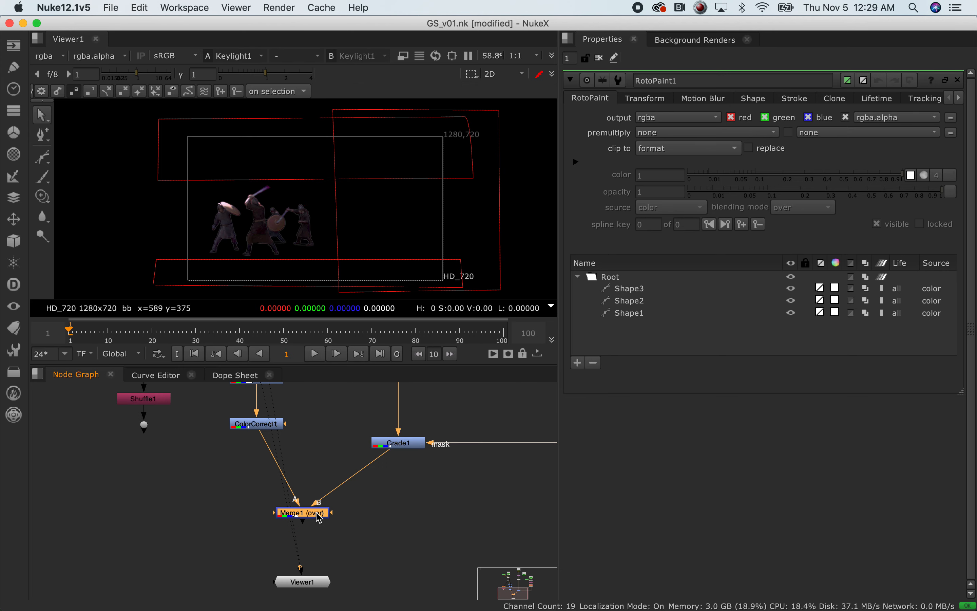
key("1")
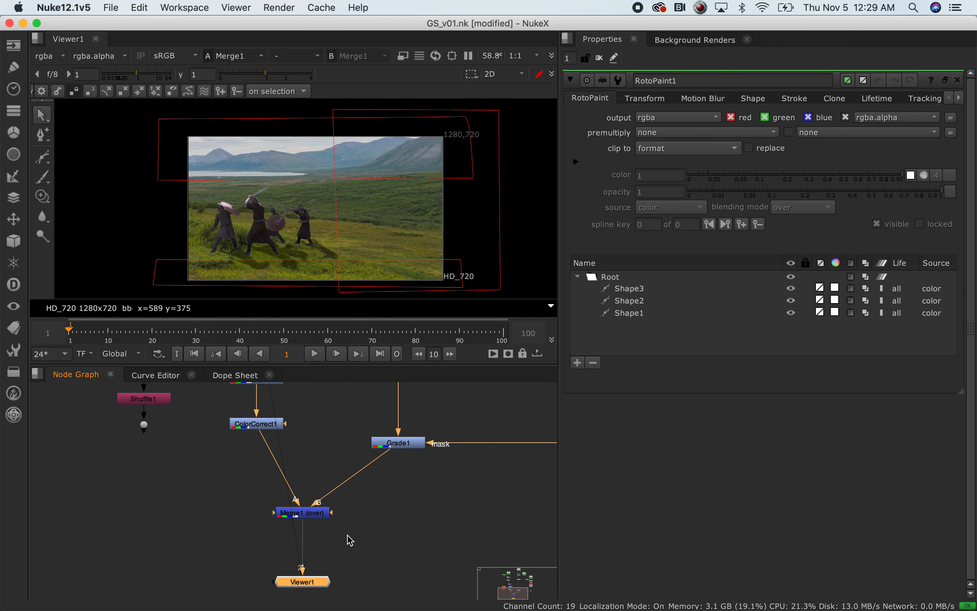
Show Keylight1's alpha channel in the viewer and open the node's properties
middle_click_drag(338, 425, 353, 604)
middle_click_drag(320, 428, 341, 529)
left_click(288, 528)
key("1")
double_click(289, 530)
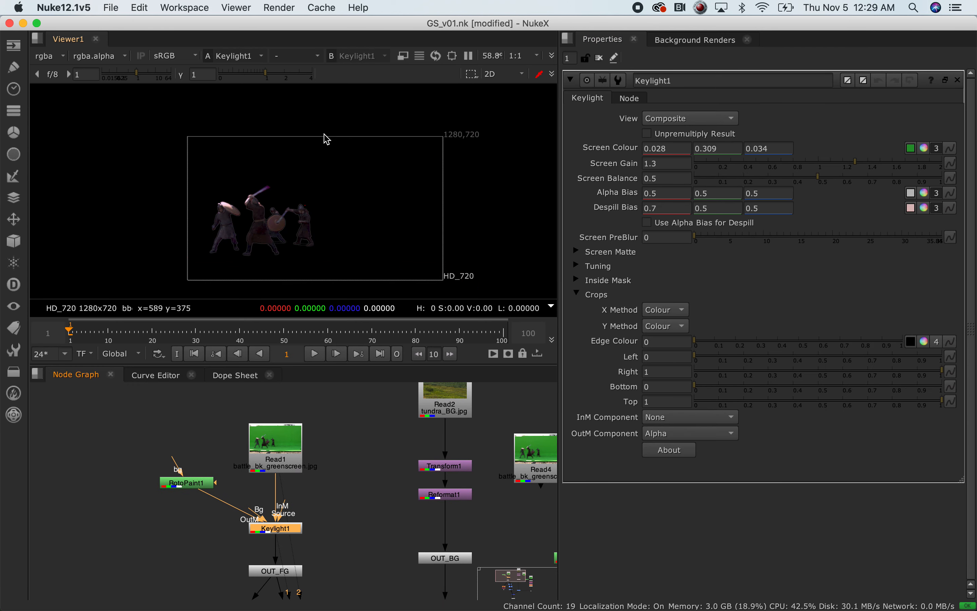
key("a")
Examine the centre of the round shield in Keylight1's alpha for areas that are not solid white
scroll(283, 170, "up", 5)
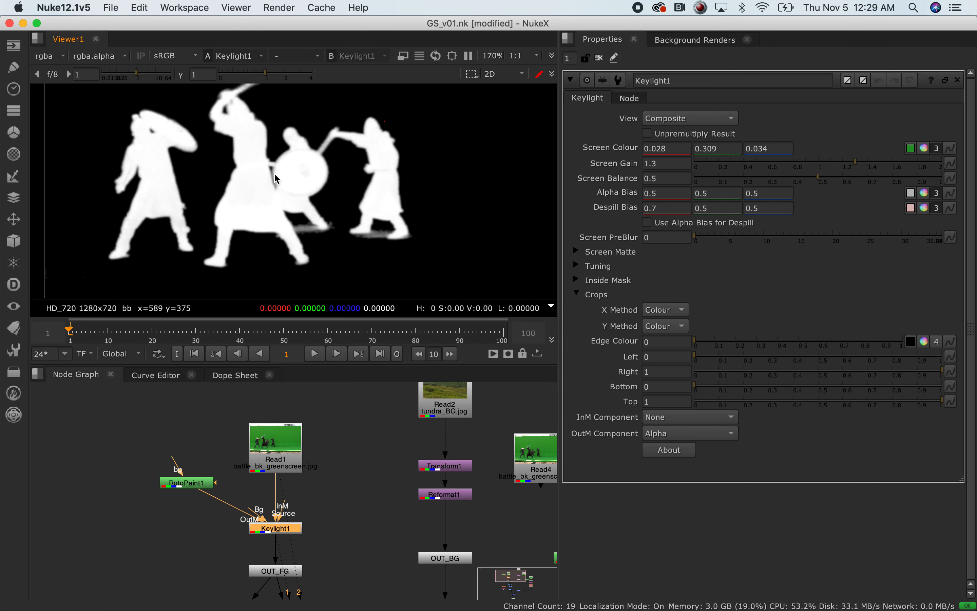
scroll(276, 179, "up", 3)
scroll(344, 183, "up", 4)
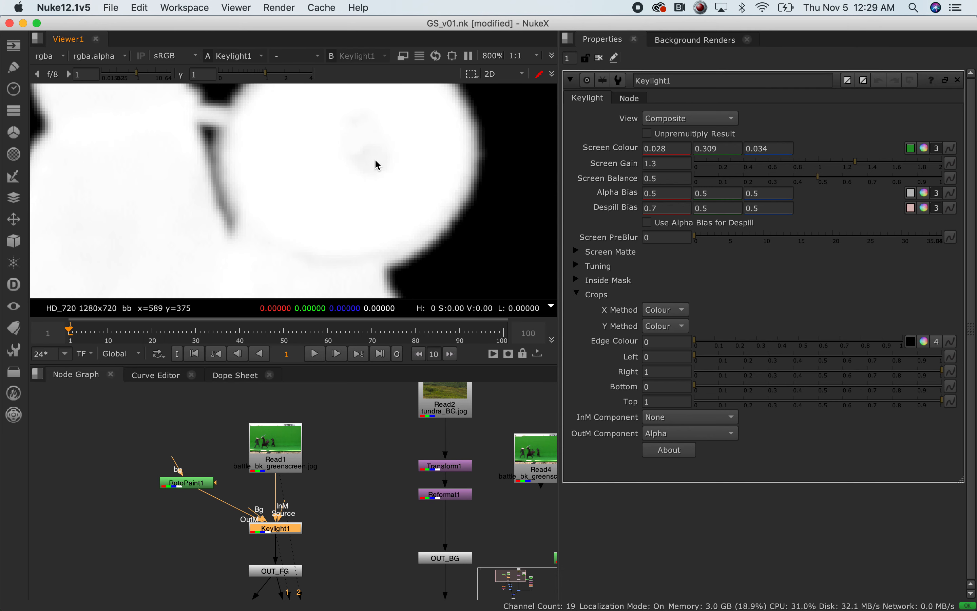
scroll(377, 165, "up", 2)
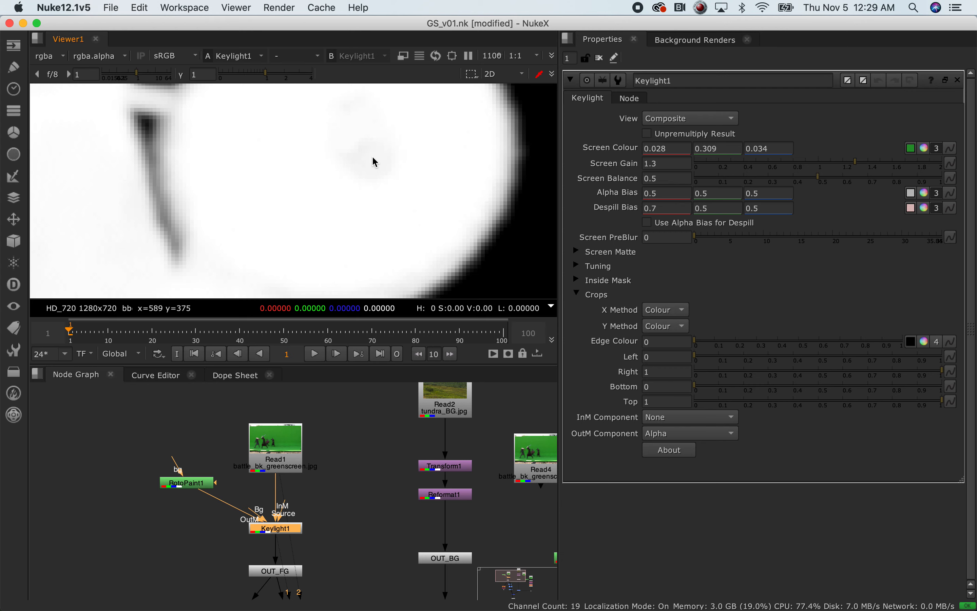
scroll(371, 170, "up", 3)
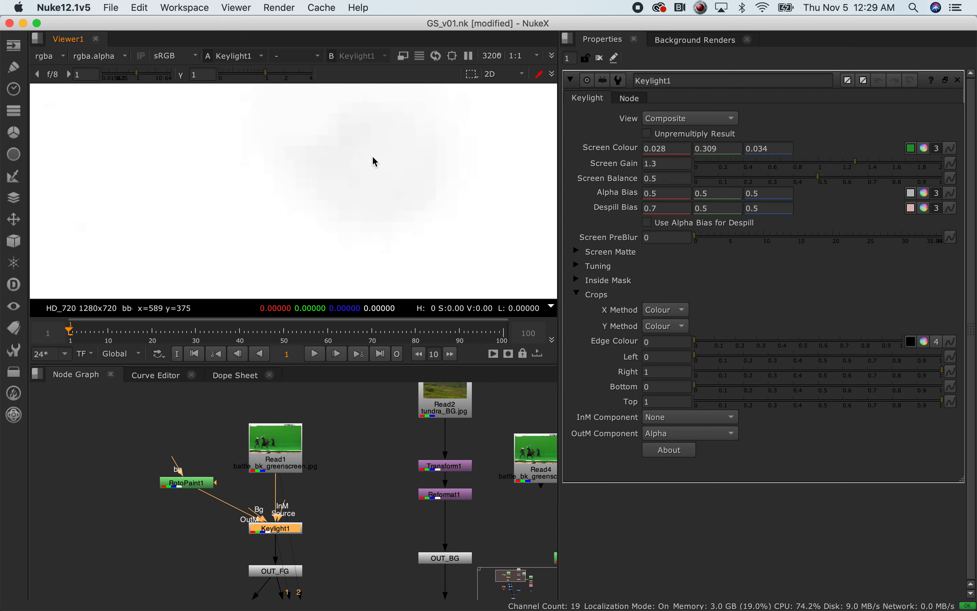
scroll(343, 179, "down", 1)
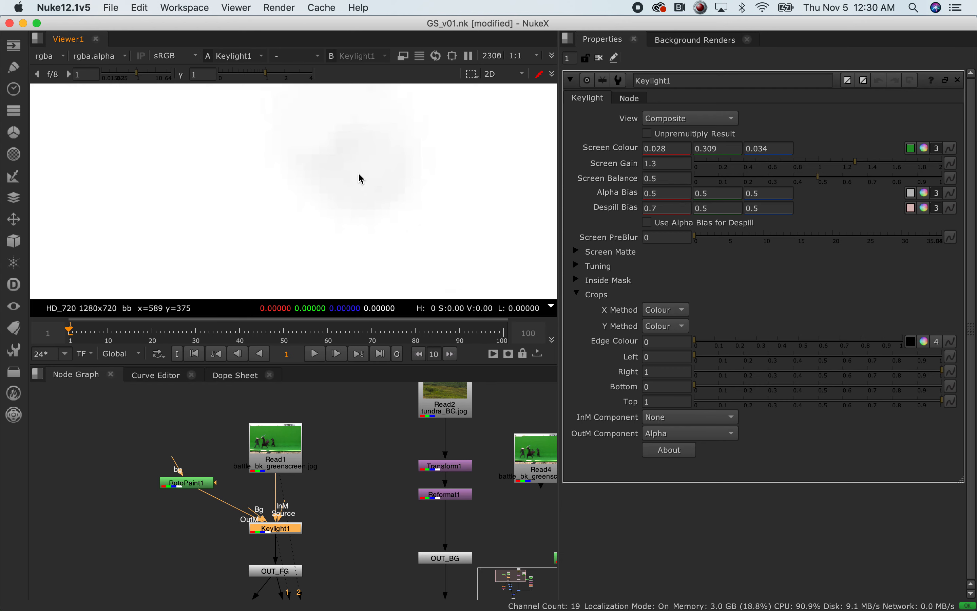
scroll(387, 200, "down", 3)
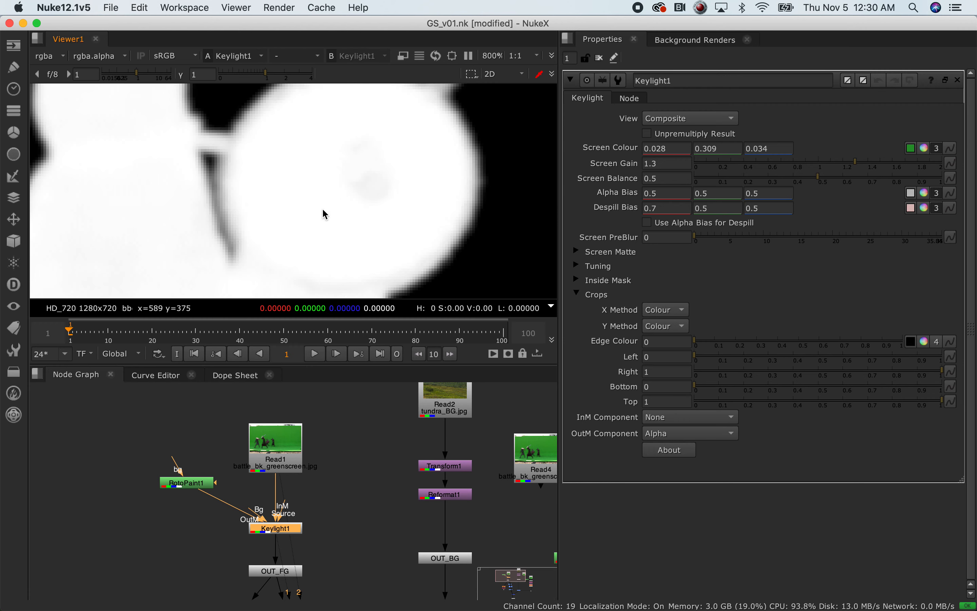
scroll(318, 209, "down", 3)
Inspect Keylight1's alpha at the raised sword, the shield edges and the warriors' feet
middle_click_drag(222, 193, 274, 250)
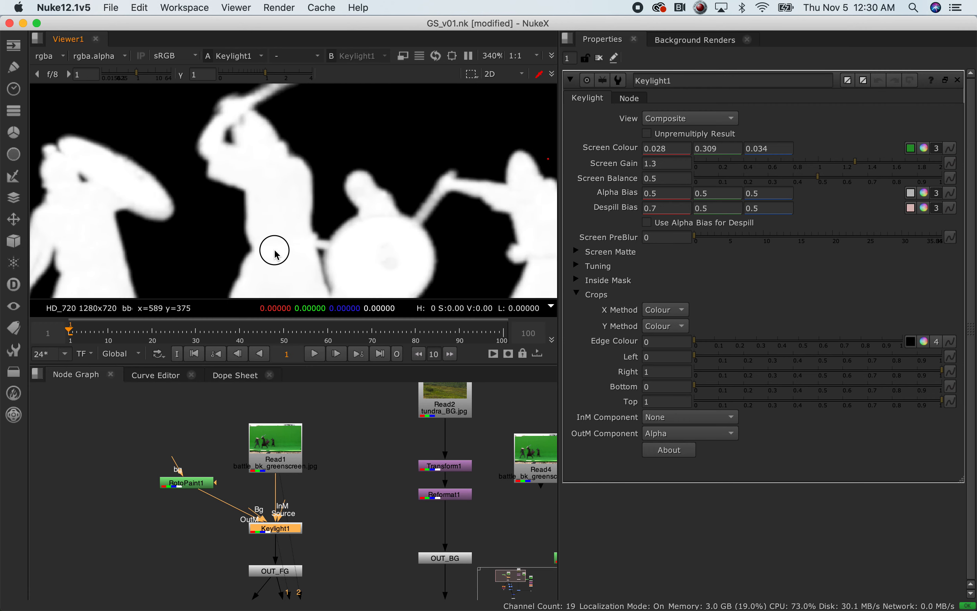
scroll(242, 228, "up", 1)
scroll(304, 154, "up", 1)
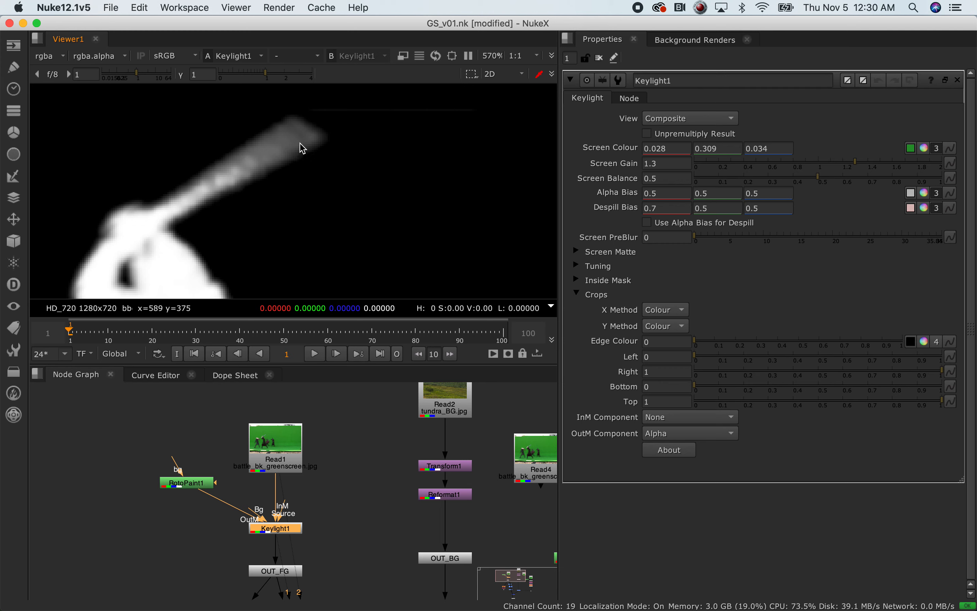
middle_click_drag(334, 234, 321, 178)
scroll(316, 199, "down", 1)
scroll(311, 204, "up", 3)
scroll(310, 210, "up", 1)
middle_click_drag(196, 233, 256, 125)
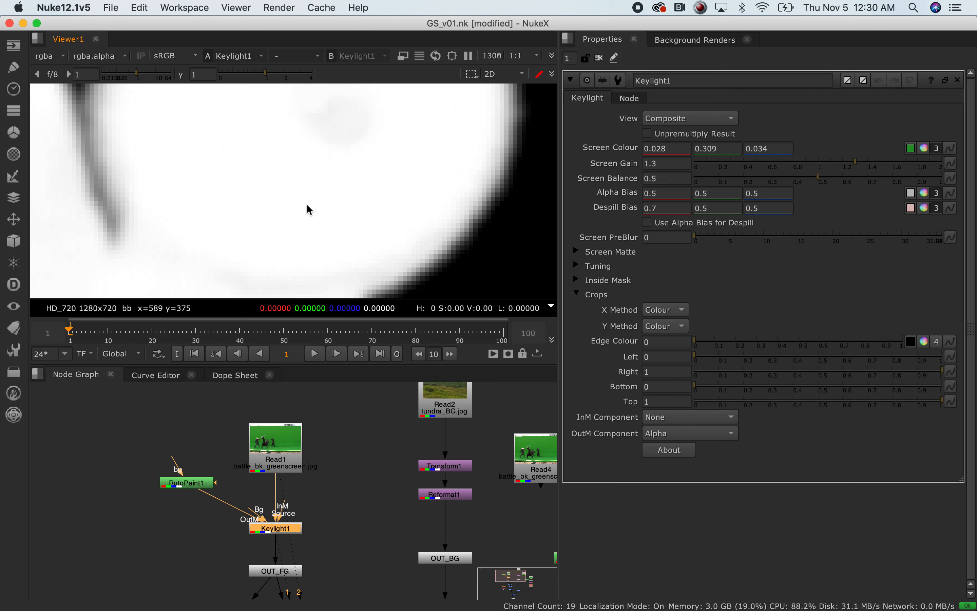
middle_click_drag(371, 149, 206, 182)
scroll(359, 191, "down", 4)
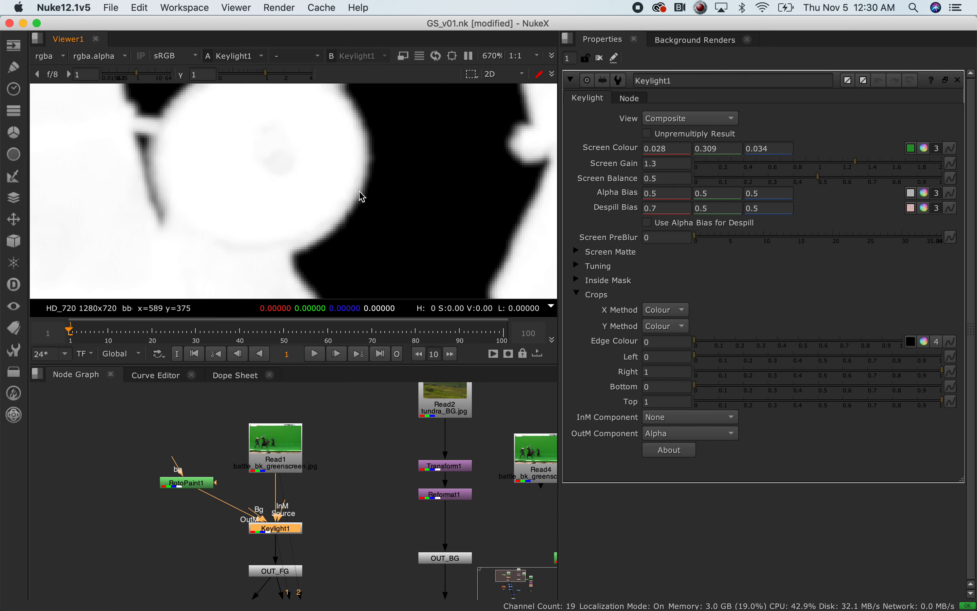
scroll(362, 196, "down", 3)
middle_click_drag(414, 229, 370, 185)
Expand Keylight1's Screen Matte settings and examine the alpha at the round shield's centre
left_click(291, 528)
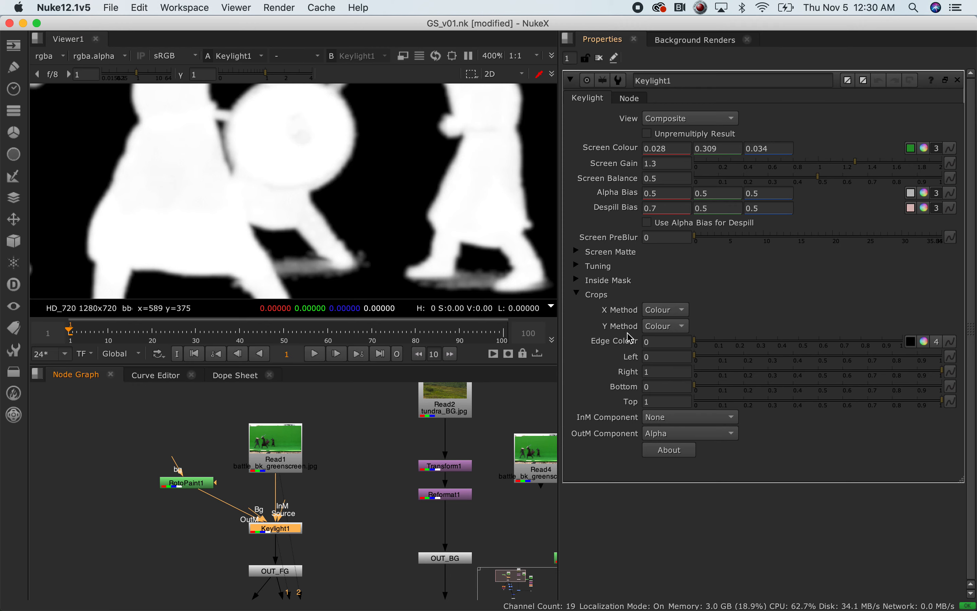
left_click(576, 251)
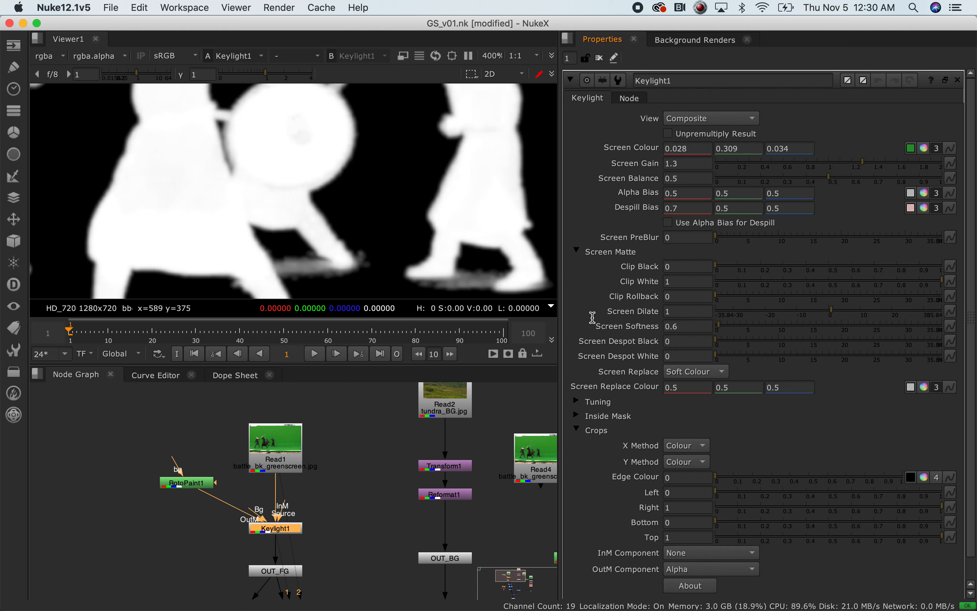
scroll(306, 148, "up", 7)
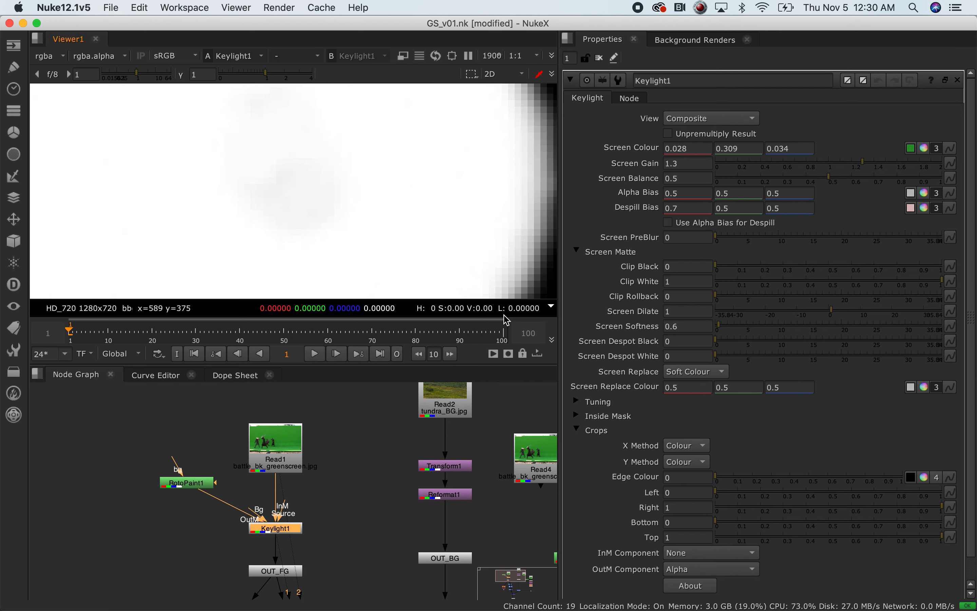
Try adjusting Screen Despot White in Keylight1's Screen Matte settings while checking the warriors' alpha
mouse_move(717, 356)
left_mouse_down()
mouse_move(888, 359)
mouse_move(702, 360)
left_mouse_up()
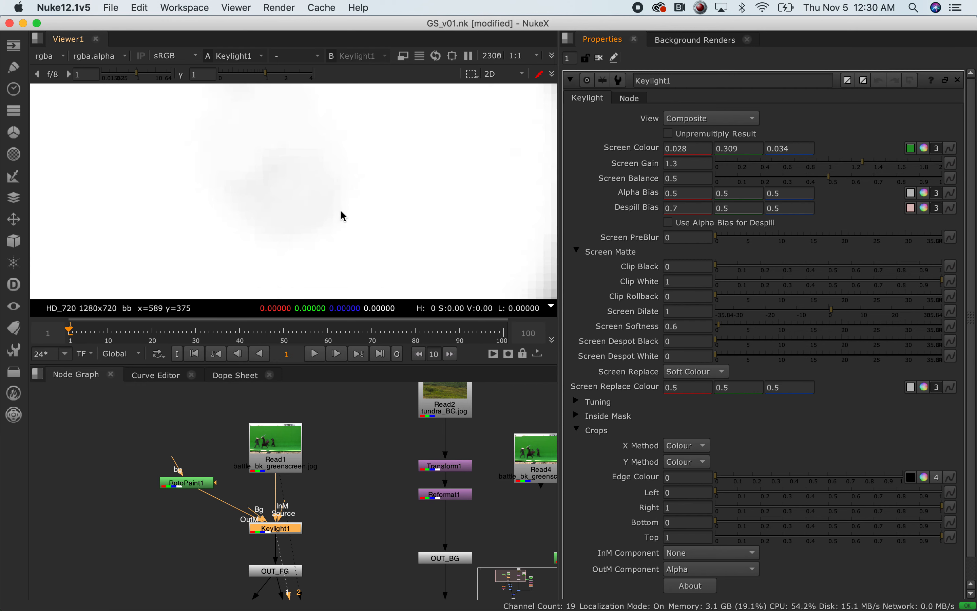
scroll(342, 206, "down", 8)
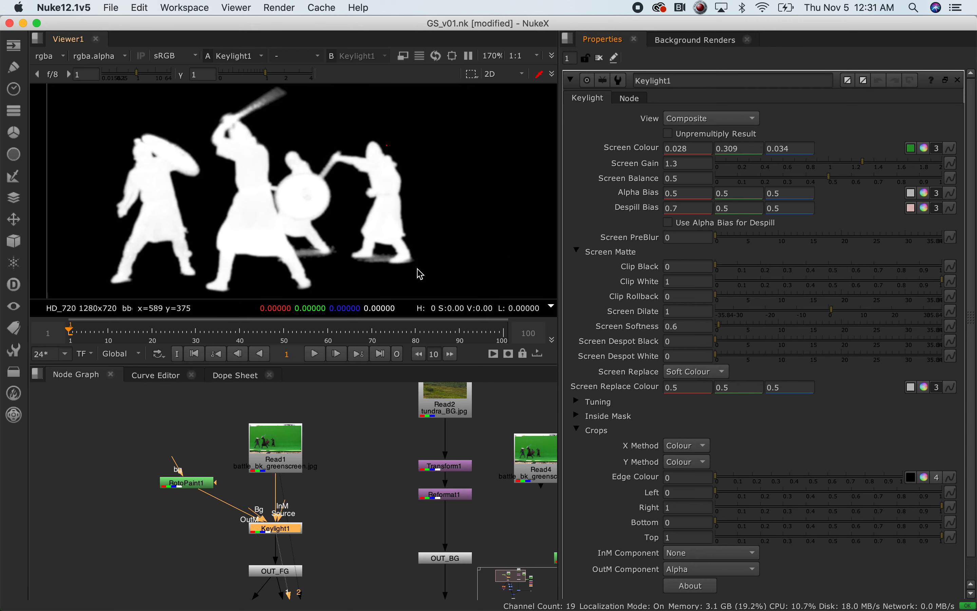
middle_click_drag(334, 203, 307, 176)
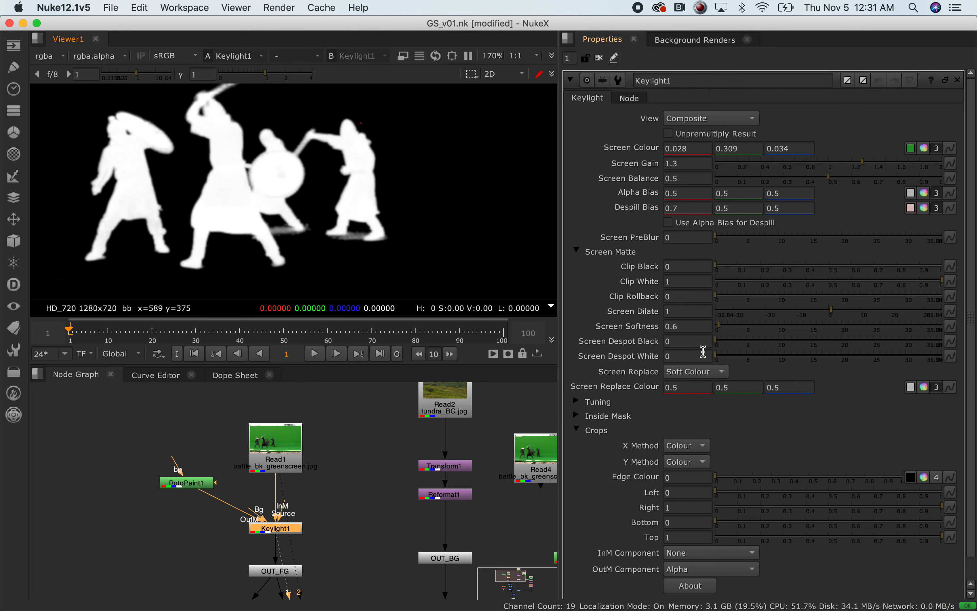
mouse_move(720, 358)
left_mouse_down()
mouse_move(814, 357)
mouse_move(704, 357)
mouse_move(752, 343)
mouse_move(851, 345)
mouse_move(709, 349)
left_mouse_up()
Add an unconnected Dilate node in the empty area beside Keylight1
middle_click_drag(146, 526, 155, 506)
left_click(151, 515)
key("Tab")
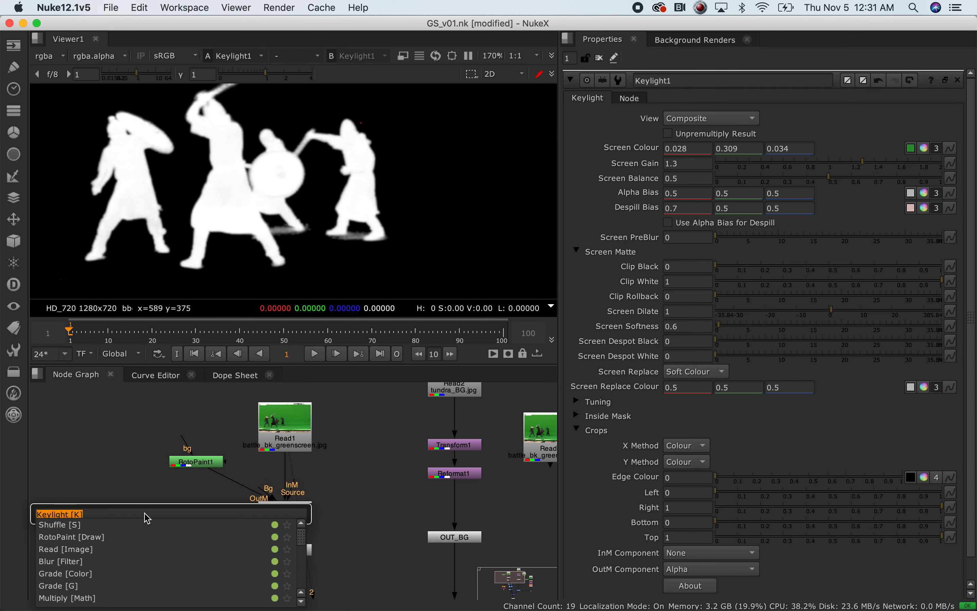
type("dilat")
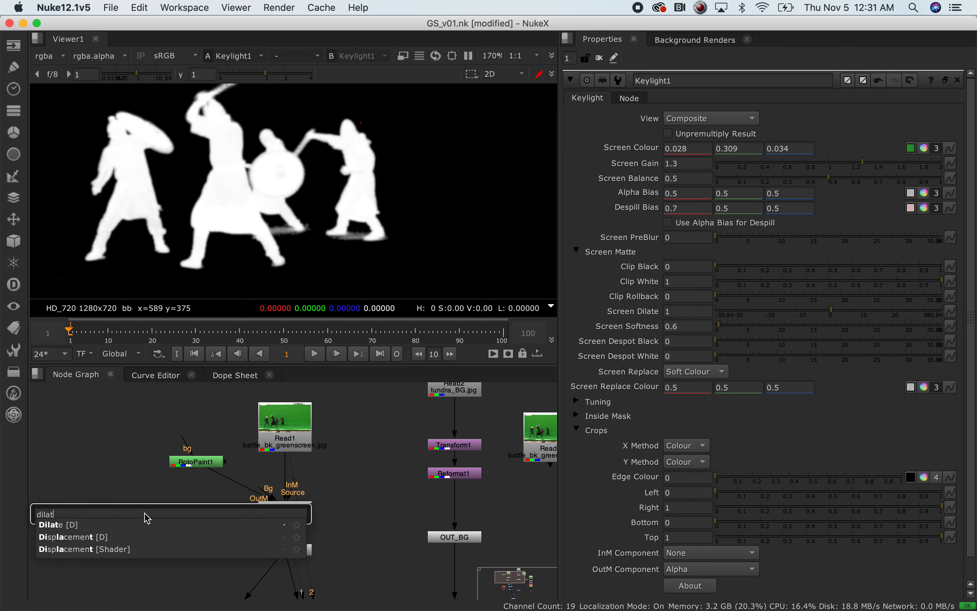
key("Down")
key("Return")
Add an Erode node in the empty area beside the Dilate node
left_click(93, 474)
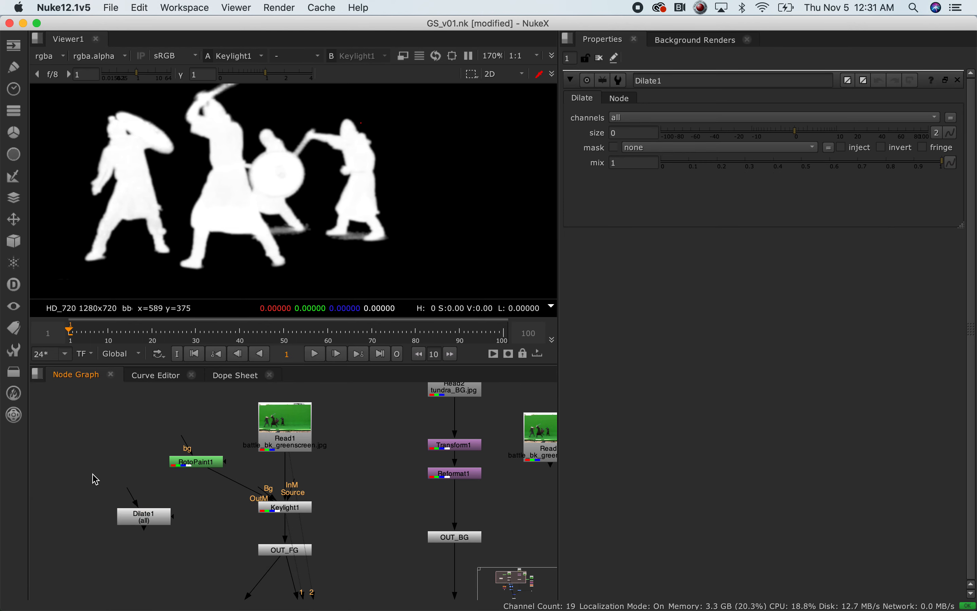
key("Tab")
type("e")
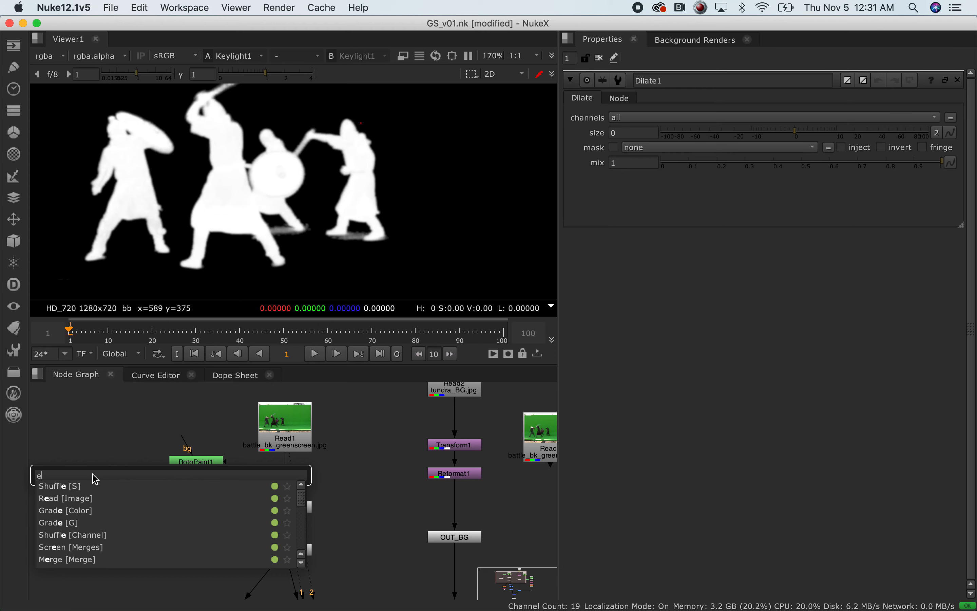
type("rod")
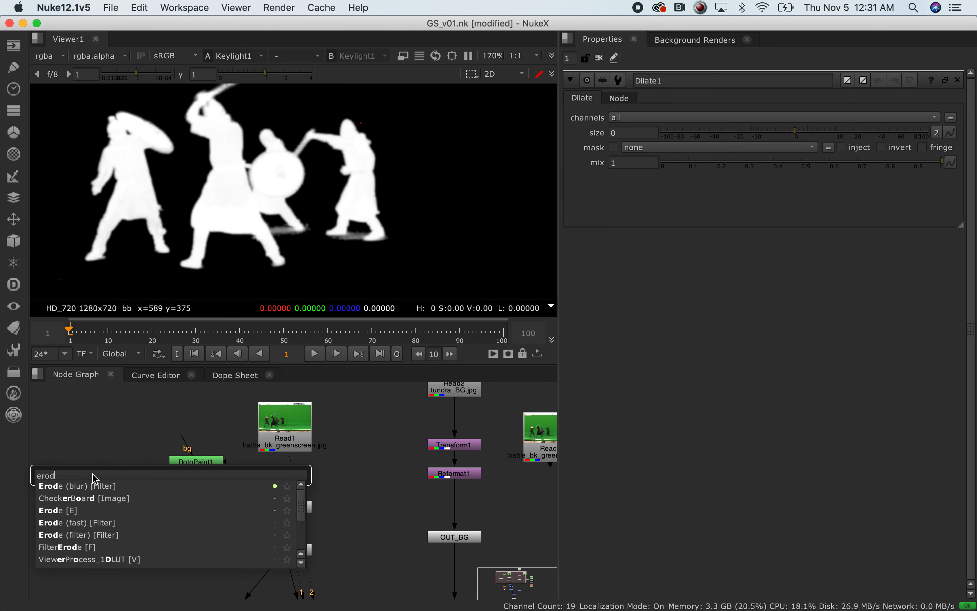
key("Down")
key("Return")
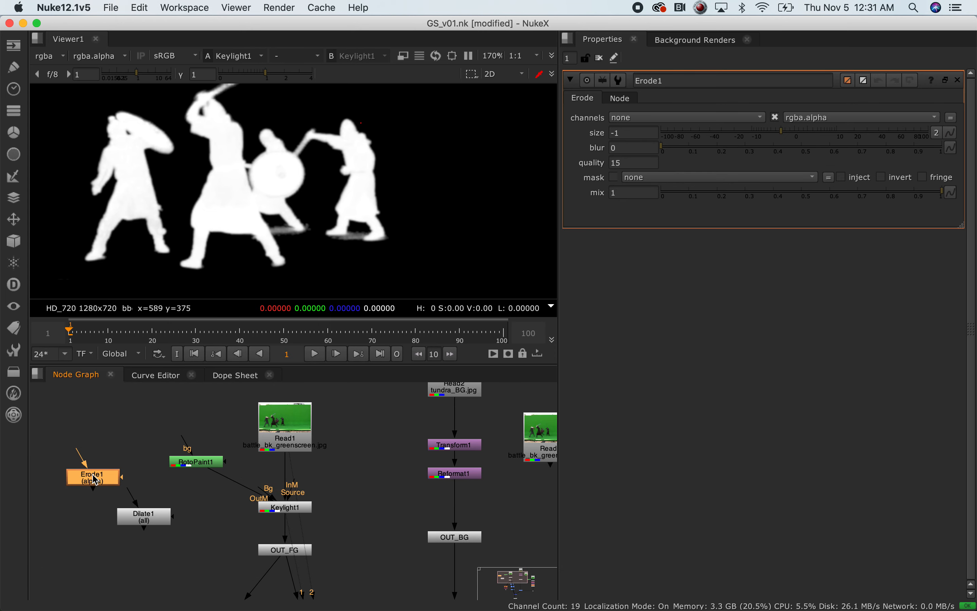
Feed Keylight1's output into the Erode node and, while viewing its alpha, set the Erode size to -3.6
left_click_drag(92, 474, 215, 566)
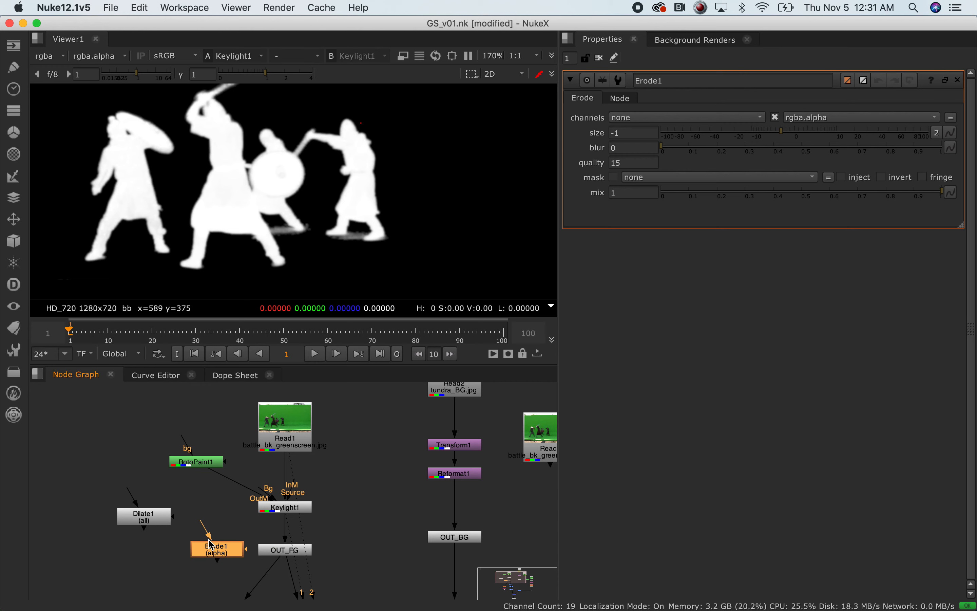
left_click_drag(218, 525, 287, 511)
left_click_drag(221, 551, 153, 555)
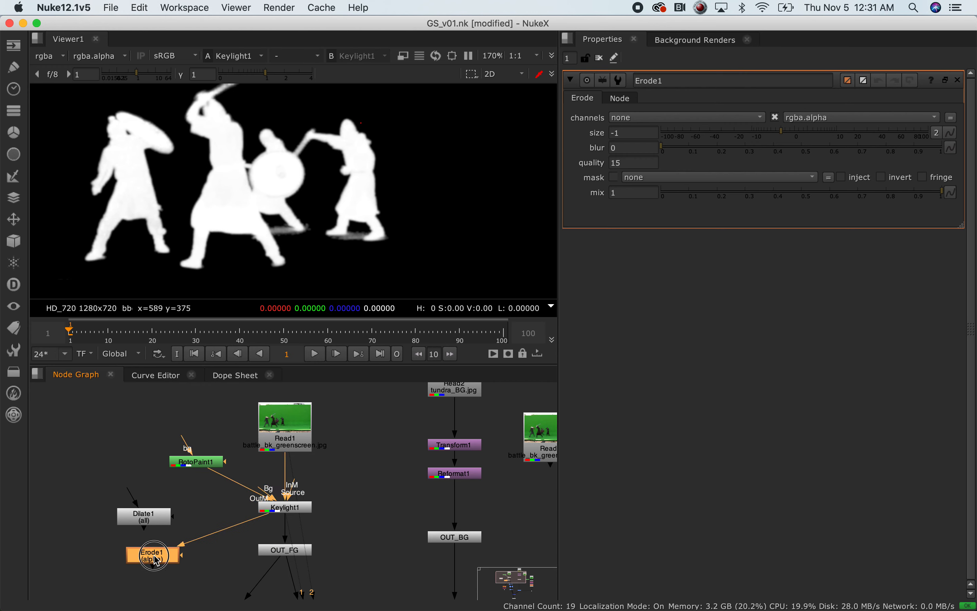
key("1")
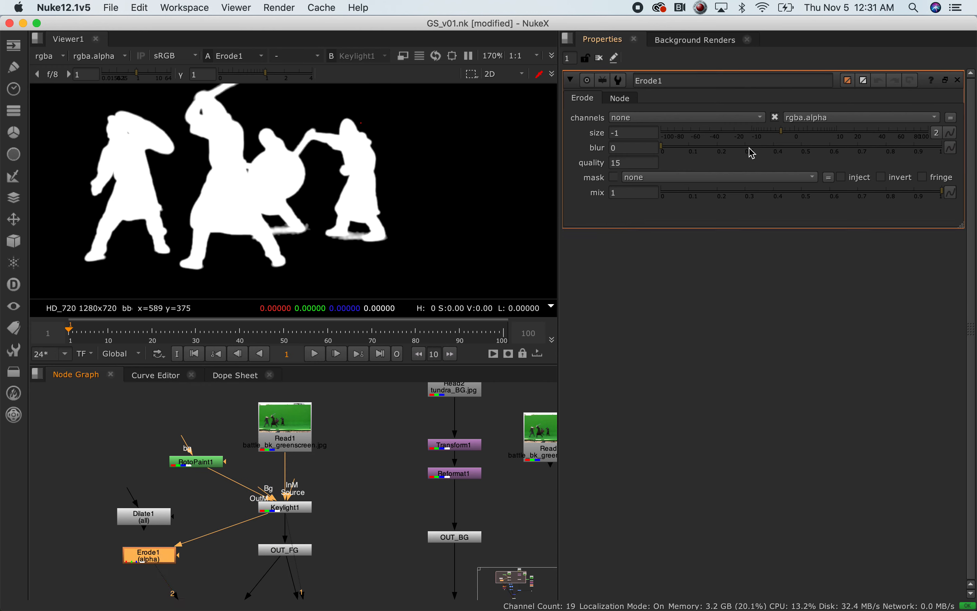
mouse_move(785, 134)
left_mouse_down()
mouse_move(812, 131)
mouse_move(742, 144)
mouse_move(813, 137)
mouse_move(769, 135)
left_mouse_up()
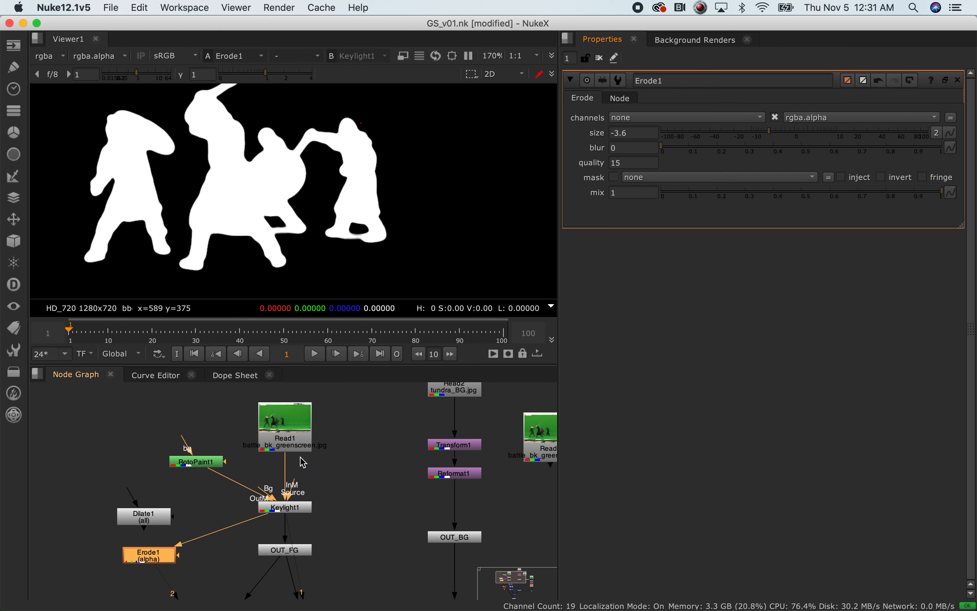
left_click_drag(168, 565, 162, 558)
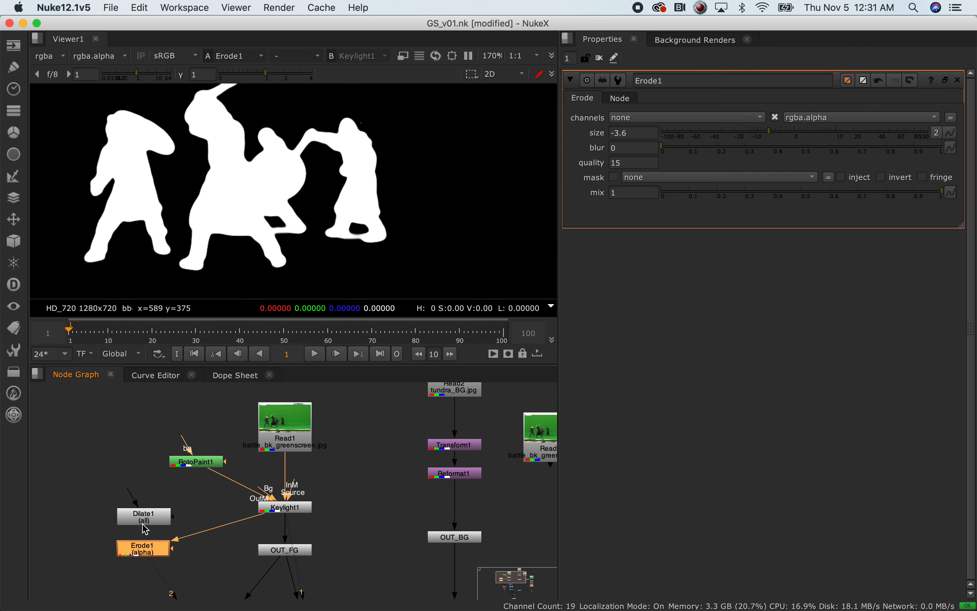
Reopen Keylight1's properties to review its Screen Matte controls against the separate Dilate and Erode nodes
left_click(285, 509)
double_click(292, 512)
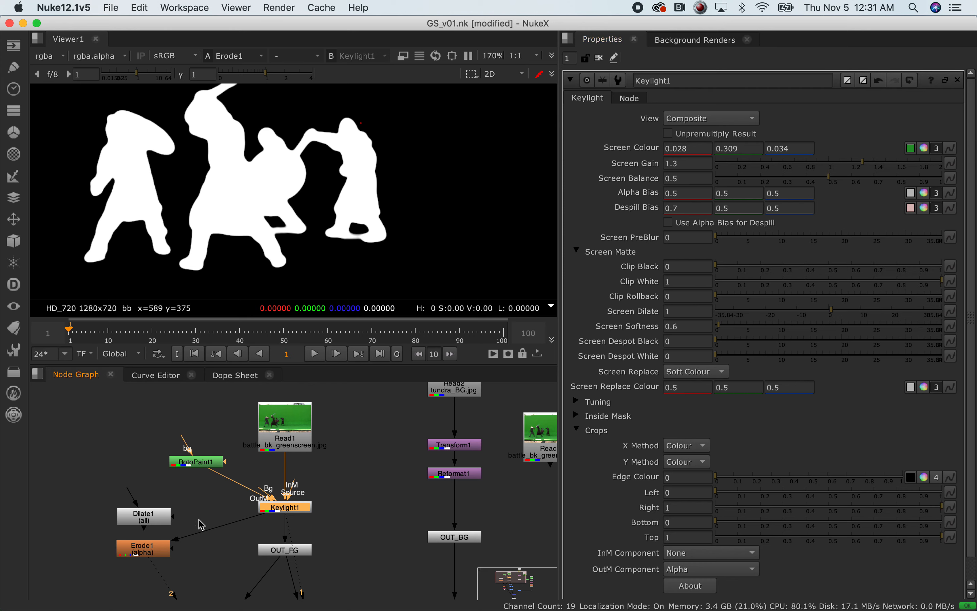
left_click_drag(85, 479, 215, 584)
mouse_move(154, 556)
left_mouse_down()
mouse_move(192, 559)
mouse_move(159, 565)
left_mouse_up()
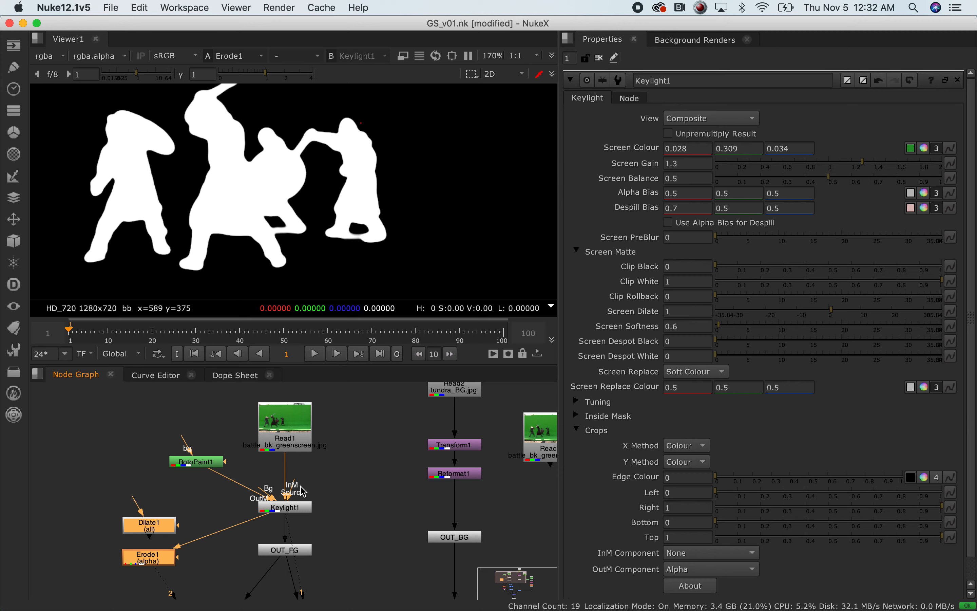
left_click(300, 513)
left_click_drag(297, 510, 297, 509)
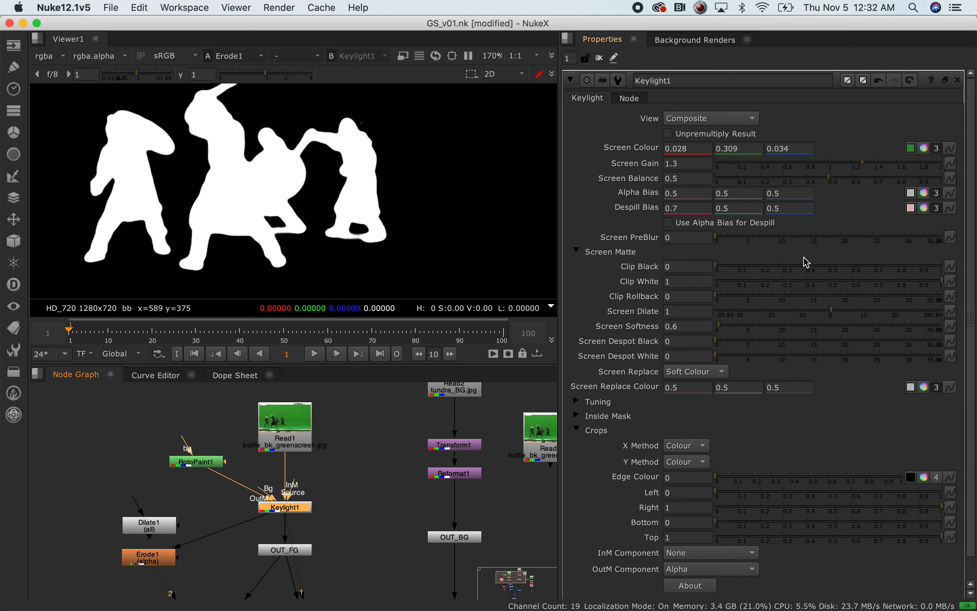
Delete the Dilate and Erode nodes beside Keylight1
left_click_drag(151, 527, 128, 517)
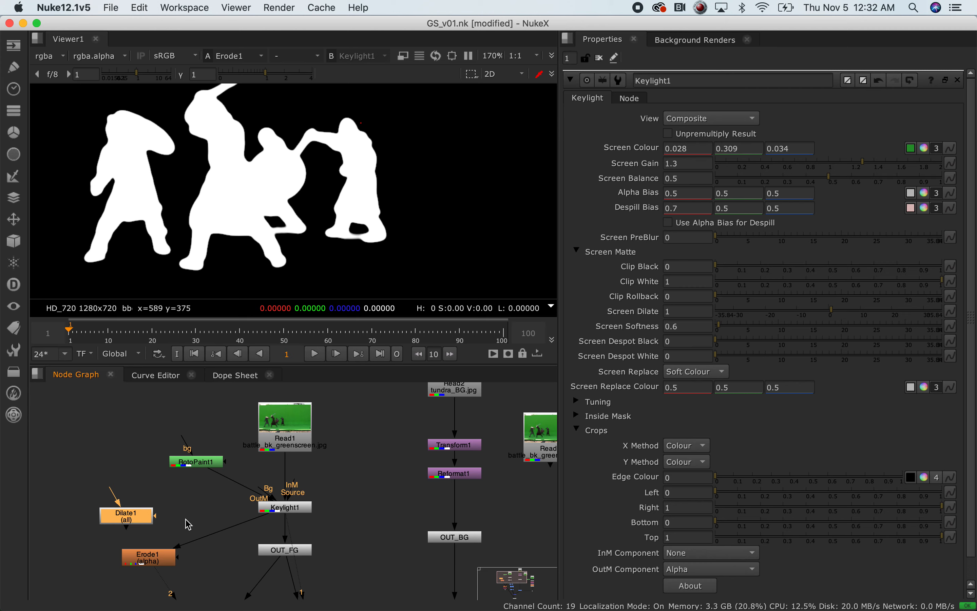
left_click_drag(61, 468, 183, 547)
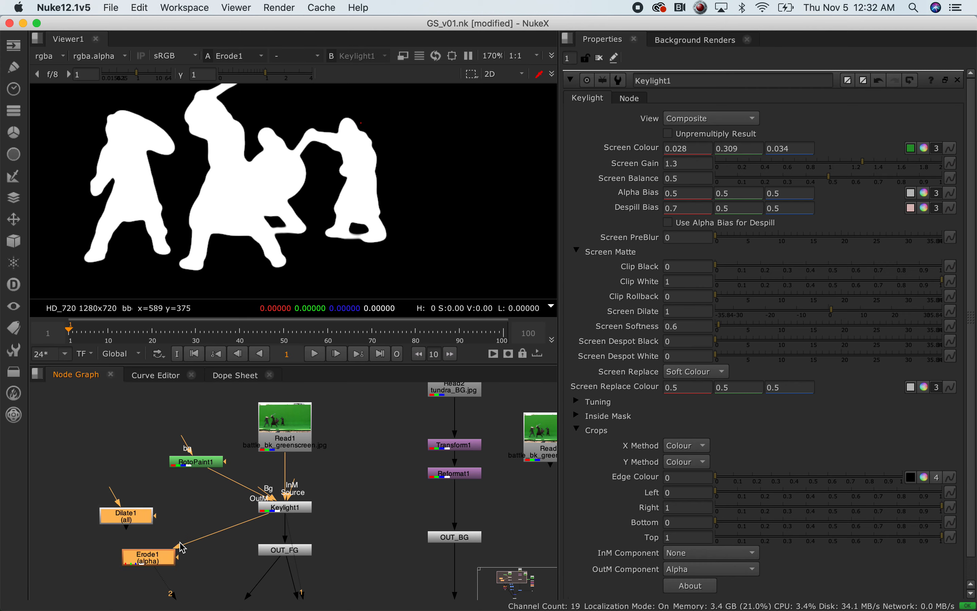
key("Delete")
Assign Keylight1 to viewer input 2 and show Read1 on viewer input 1
middle_click_drag(348, 542, 287, 482)
scroll(297, 494, "down", 2)
middle_click_drag(295, 525, 299, 577)
left_click(246, 450)
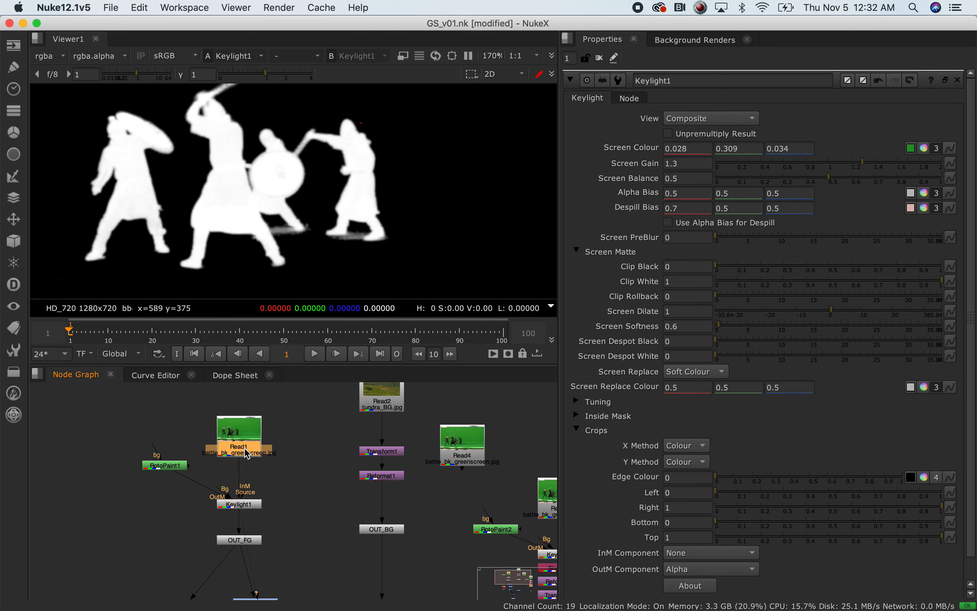
left_click(251, 505)
key("2")
left_click(247, 440)
key("1")
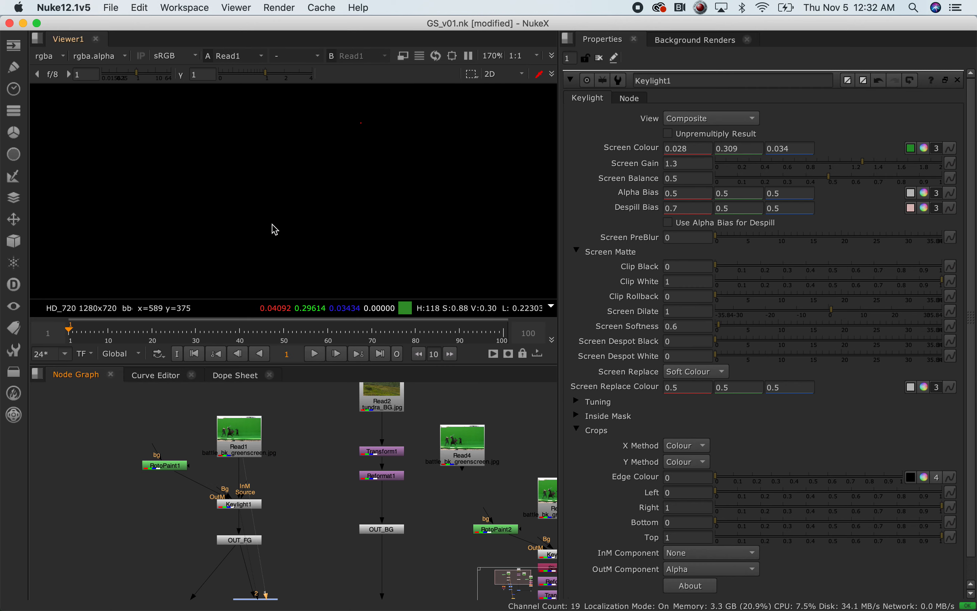
Display Read1's colour channels and examine the full greenscreen plate around the warriors
scroll(333, 177, "down", 3)
middle_click_drag(381, 159, 290, 183)
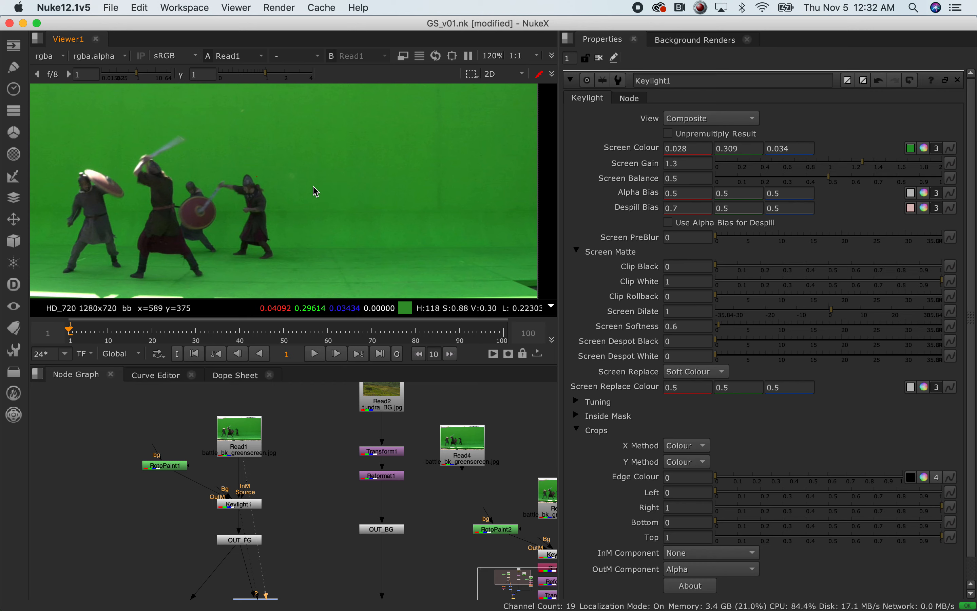
scroll(311, 195, "down", 3)
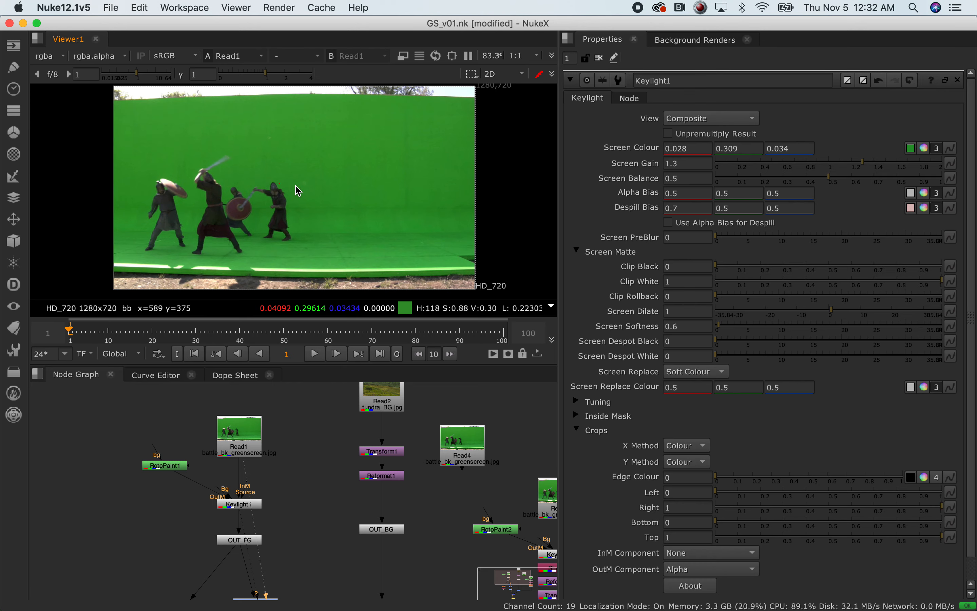
mouse_move(310, 176)
middle_mouse_down()
mouse_move(296, 152)
mouse_move(290, 172)
middle_mouse_up()
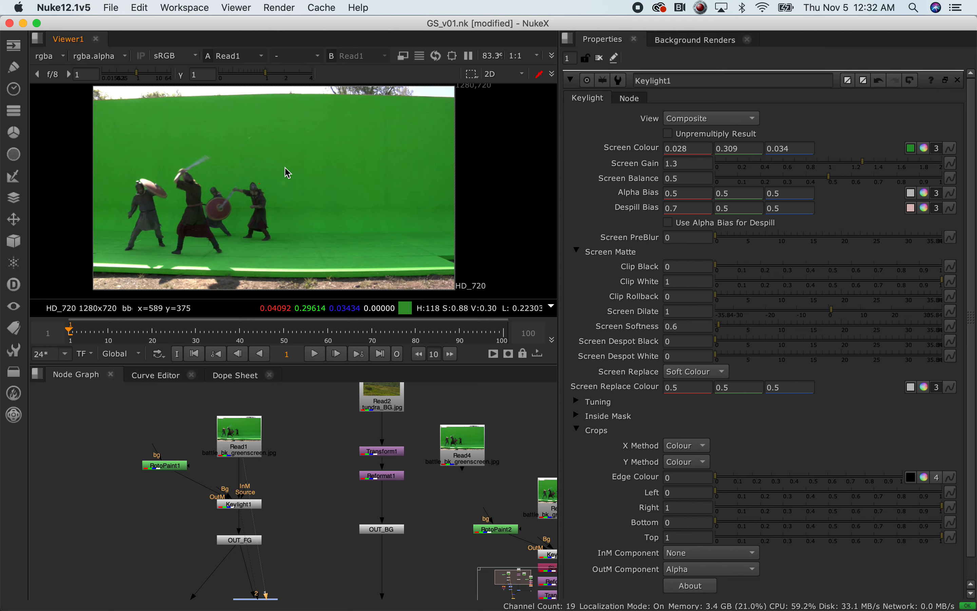
scroll(285, 171, "up", 2)
middle_click_drag(297, 215, 294, 206)
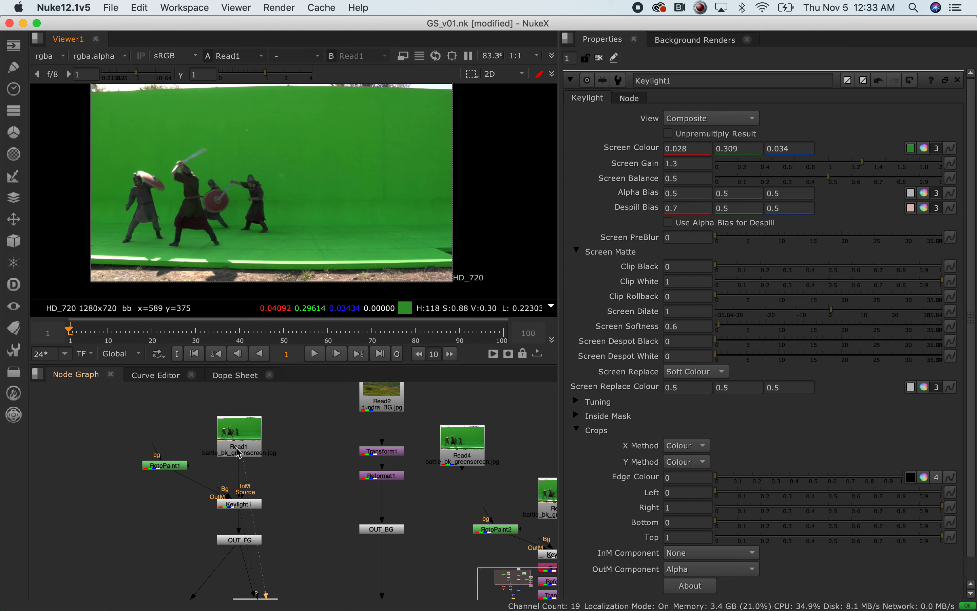
Move Read1 up and insert a Defocus node between it and Keylight1
left_click_drag(238, 442, 238, 418)
key("Tab")
type("defo")
key("Return")
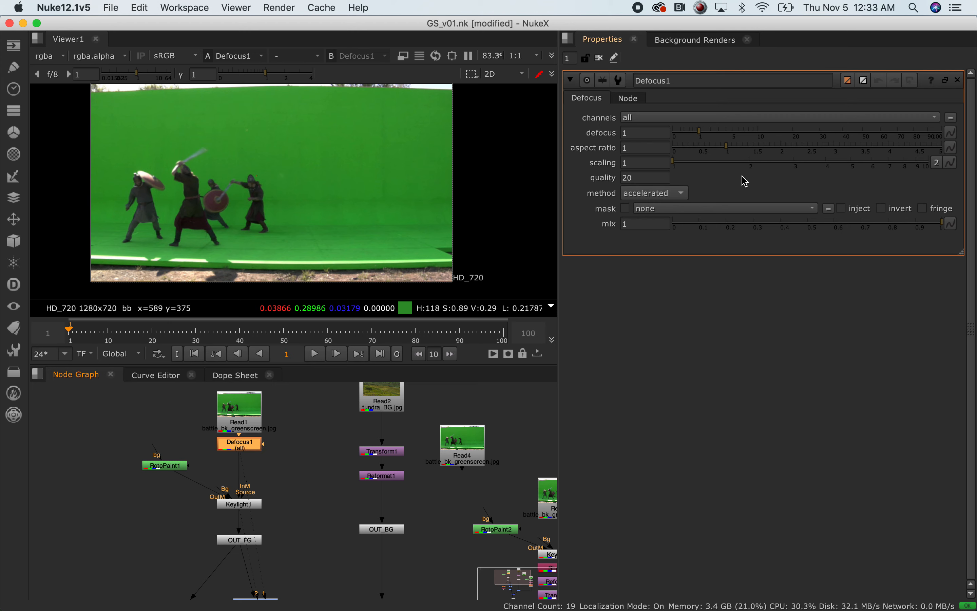
Try defocus values of 1.5 and 8.4 on Defocus1 while checking the plate near the rightmost warrior
scroll(365, 180, "up", 2)
scroll(293, 195, "down", 2)
scroll(297, 201, "up", 5)
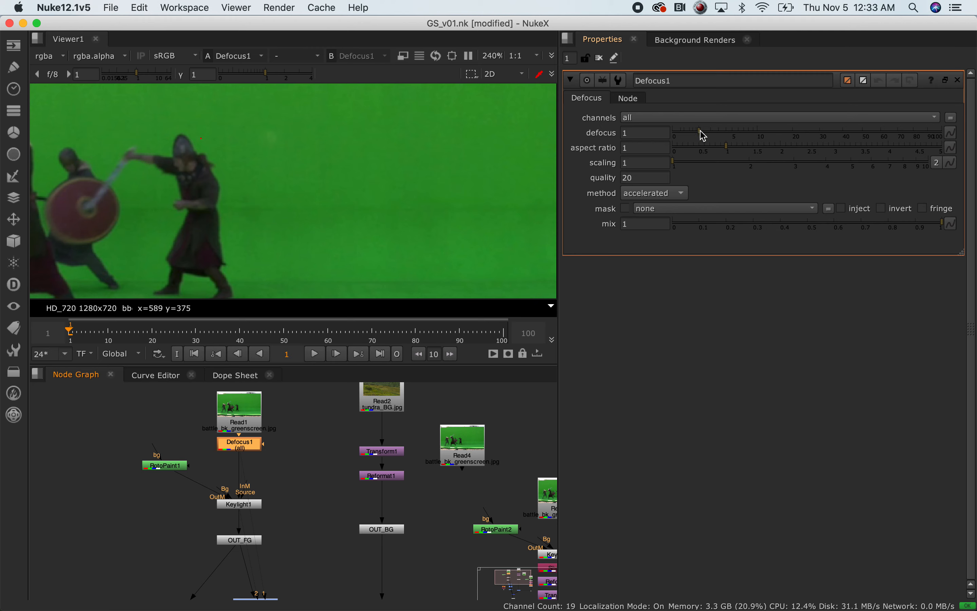
mouse_move(703, 136)
left_mouse_down()
mouse_move(758, 131)
mouse_move(697, 135)
mouse_move(707, 137)
left_mouse_up()
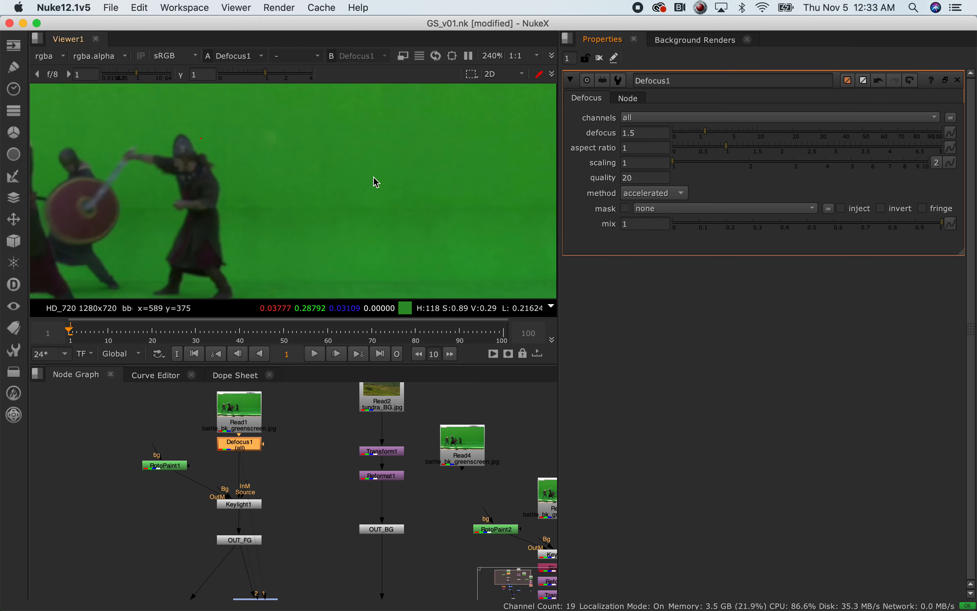
scroll(249, 214, "up", 3)
scroll(283, 246, "down", 3)
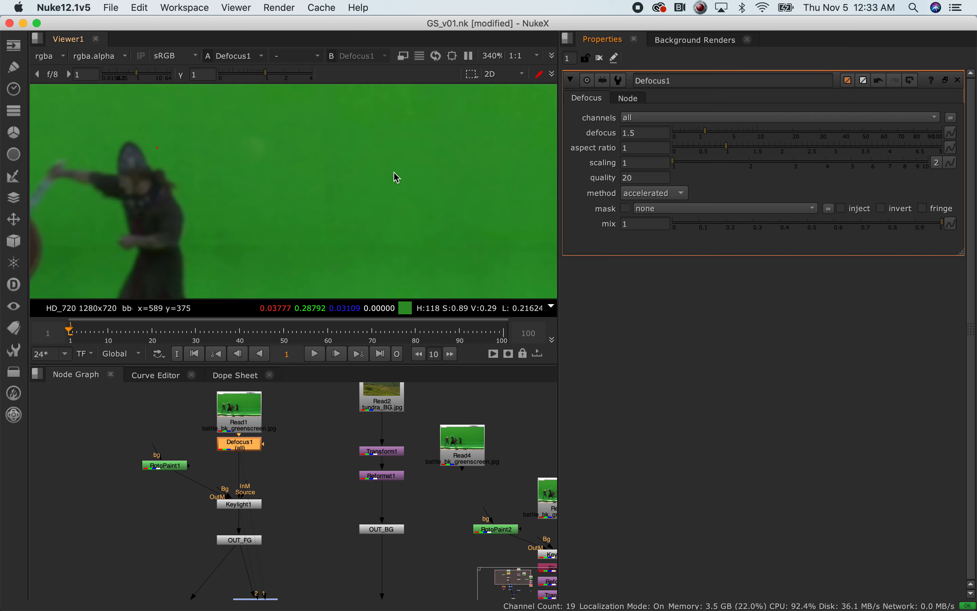
left_click_drag(711, 133, 753, 134)
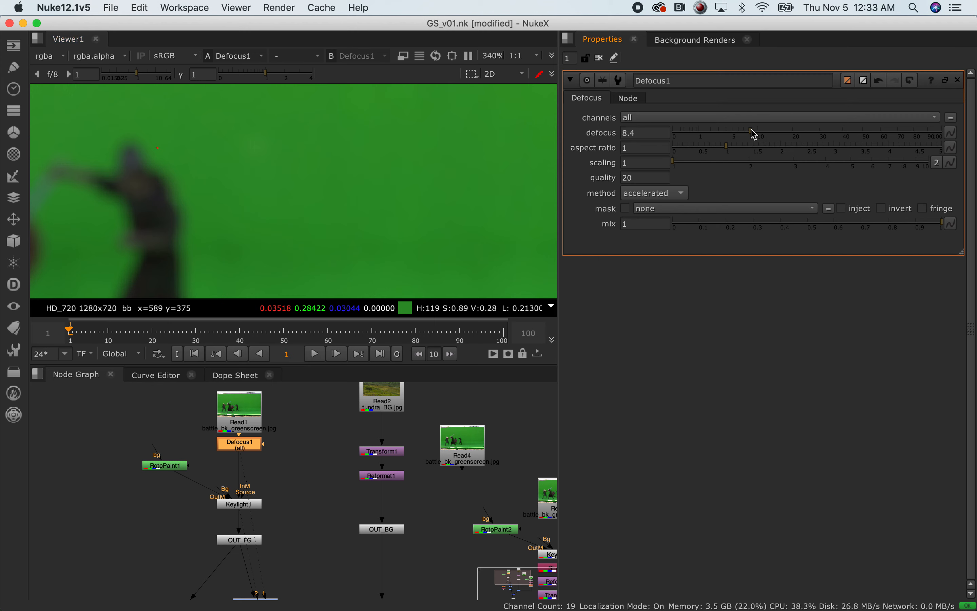
Set Defocus1's defocus to 0
left_click_drag(753, 135, 671, 136)
scroll(303, 222, "down", 3)
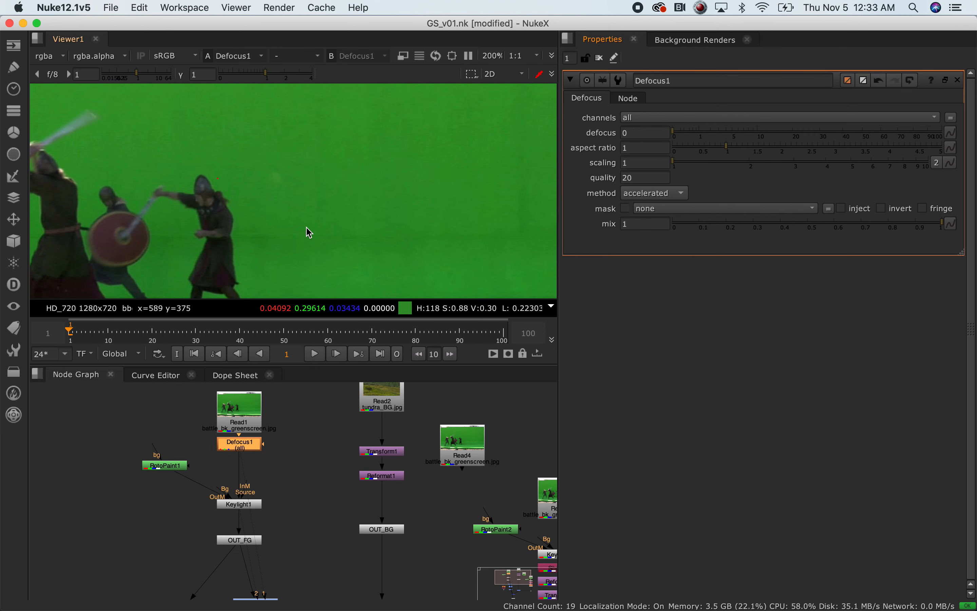
scroll(307, 228, "down", 2)
scroll(326, 239, "down", 2)
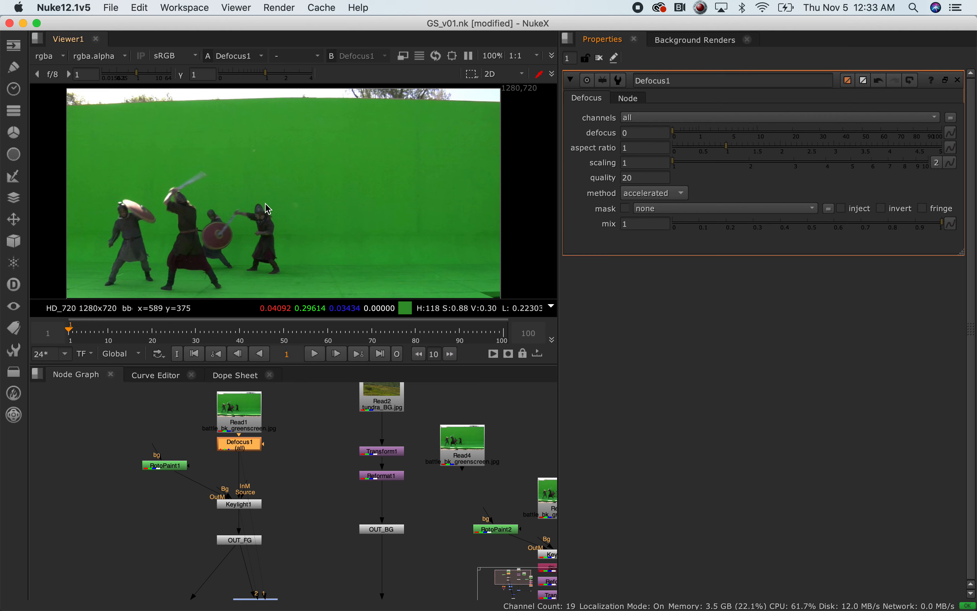
Examine the warriors' feet, the green floor and the backdrop in the plate, along with the nodes below Keylight1
scroll(318, 231, "up", 5)
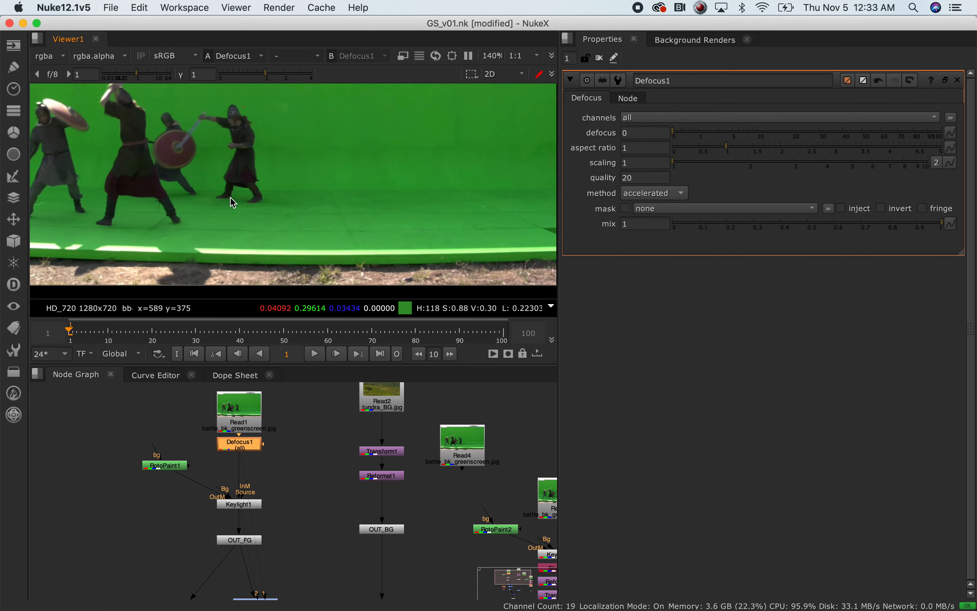
scroll(246, 199, "down", 3)
scroll(265, 206, "up", 3)
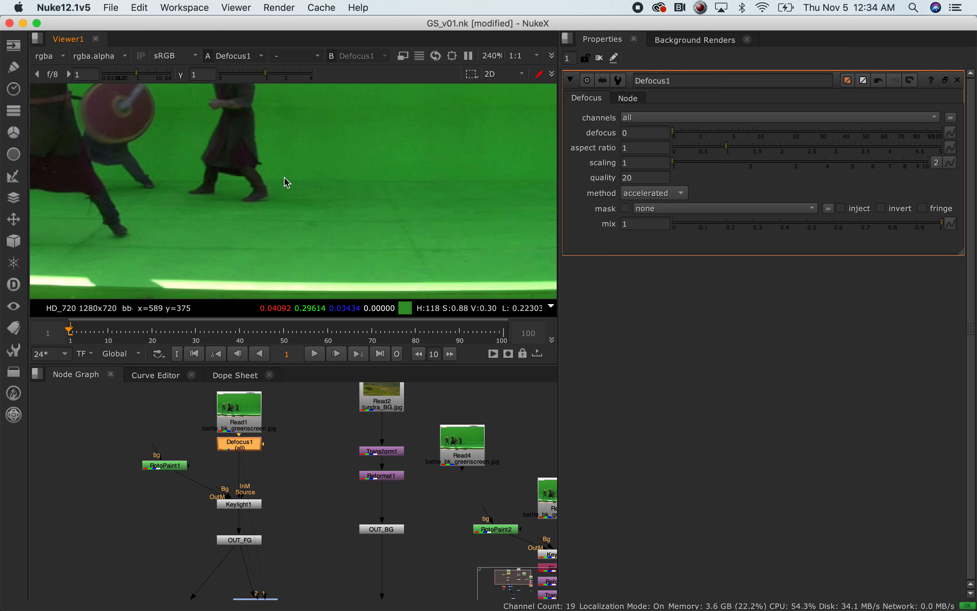
scroll(284, 176, "down", 3)
middle_click_drag(306, 132, 297, 165)
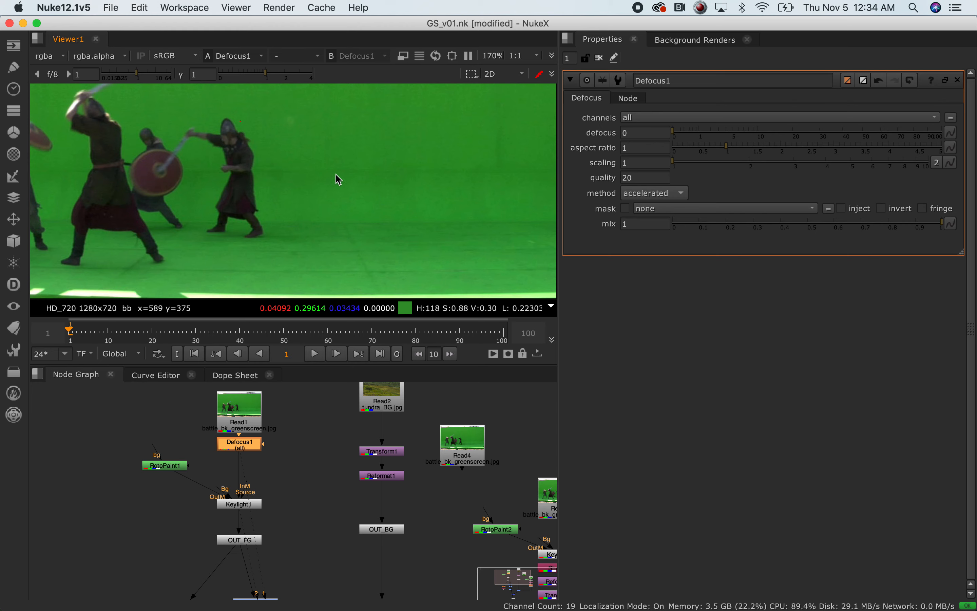
scroll(338, 181, "down", 5)
middle_click_drag(306, 152, 302, 189)
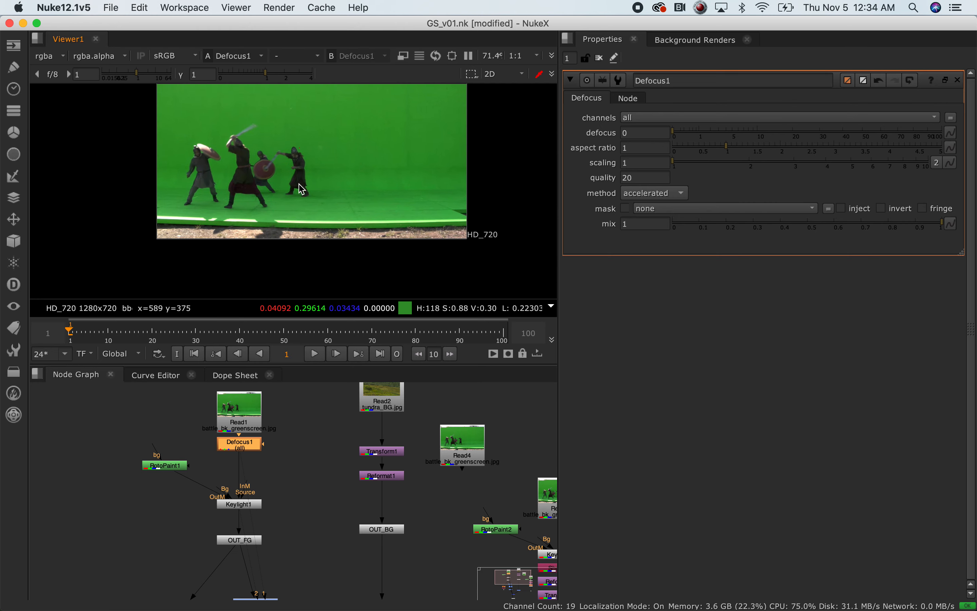
middle_click_drag(301, 513, 262, 384)
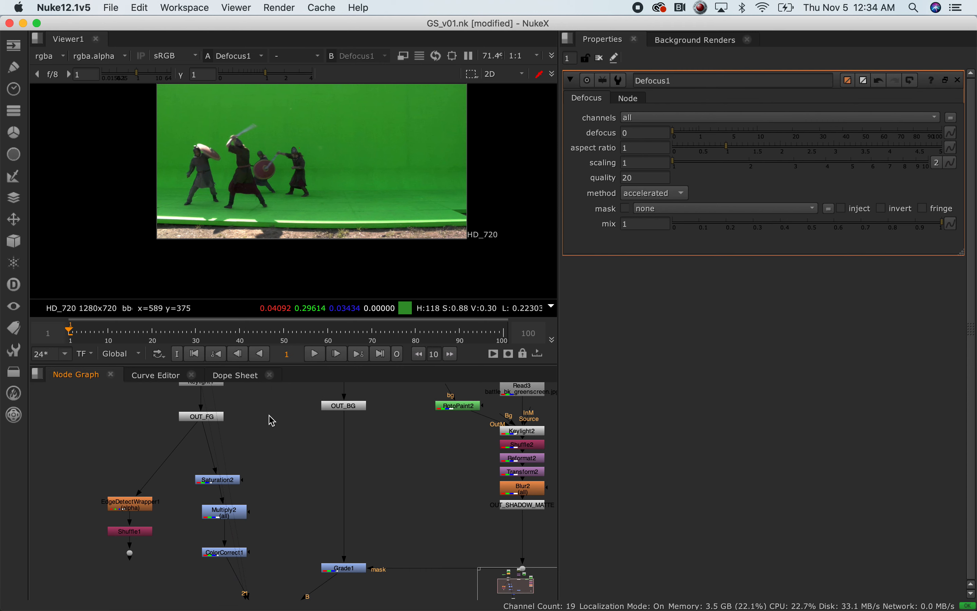
middle_click_drag(262, 424, 257, 455)
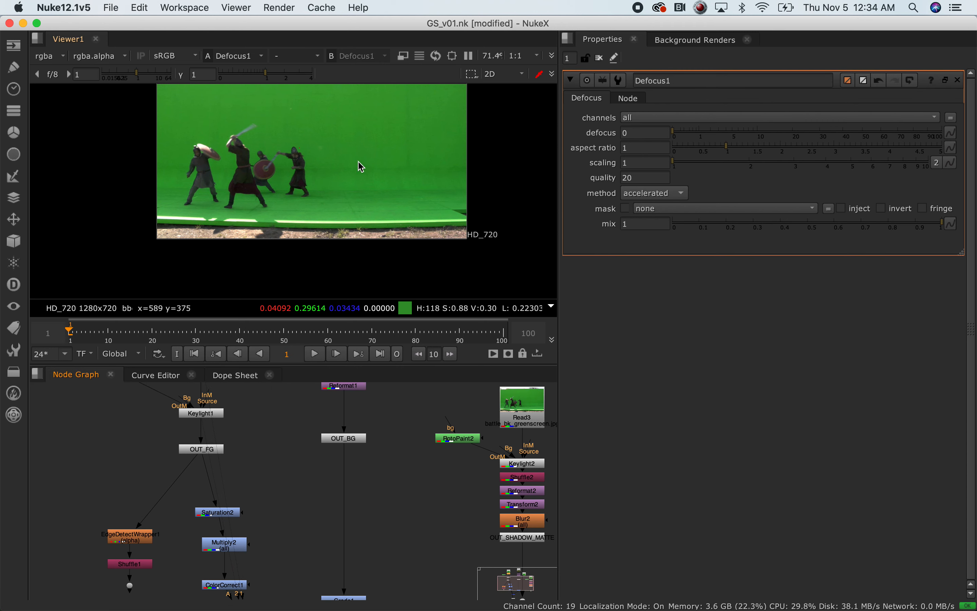
scroll(359, 164, "down", 3)
middle_click_drag(354, 133, 346, 155)
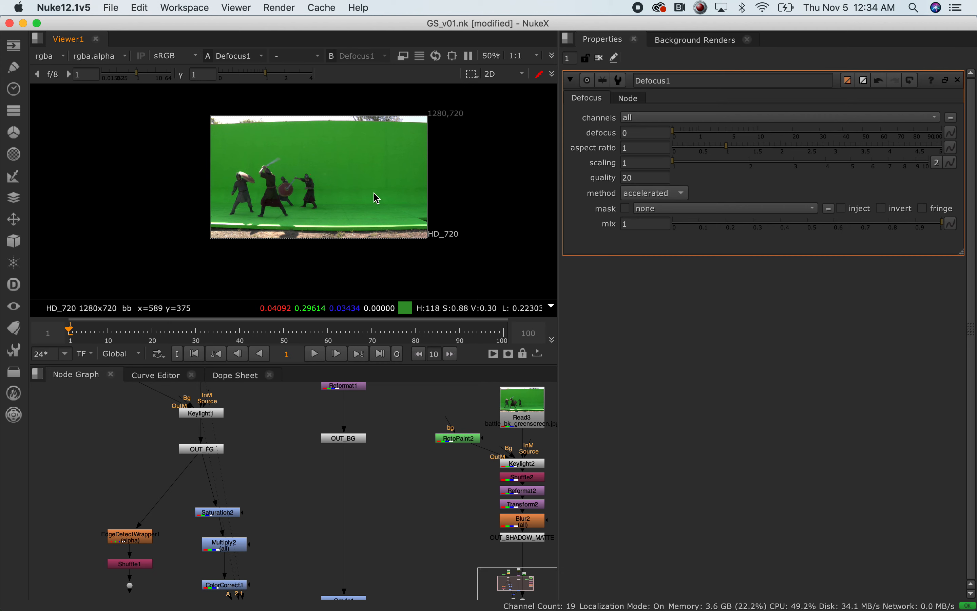
scroll(316, 190, "up", 2)
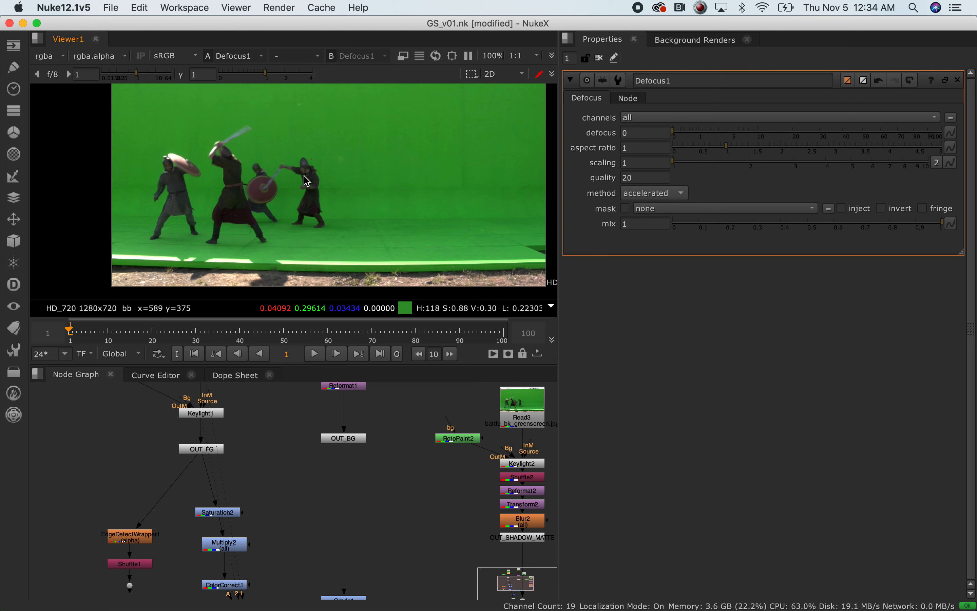
Examine the edges of the rightmost warrior's head, shoulder and arm against the green backdrop in the plate
scroll(311, 173, "up", 1)
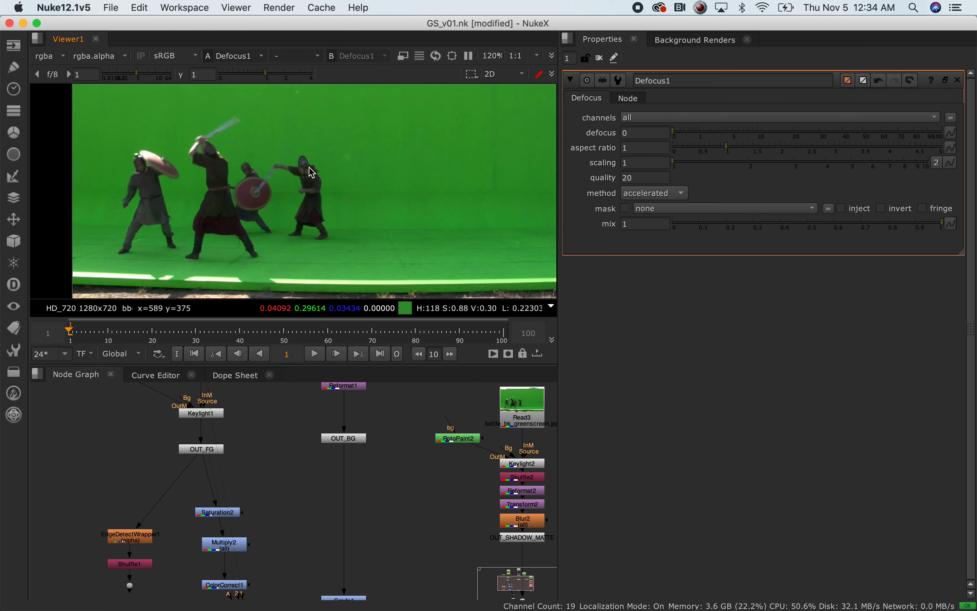
scroll(316, 169, "up", 8)
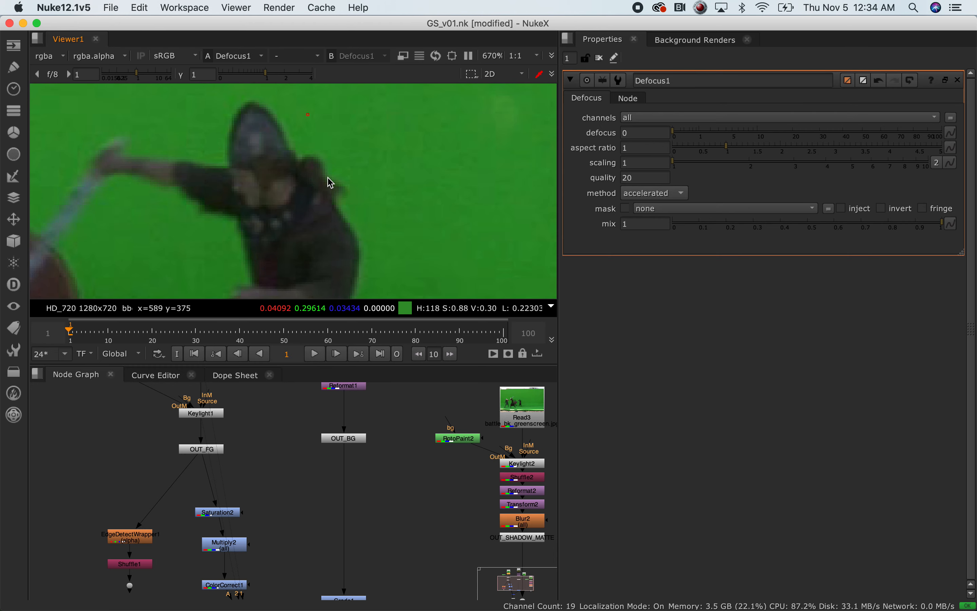
scroll(337, 188, "up", 3)
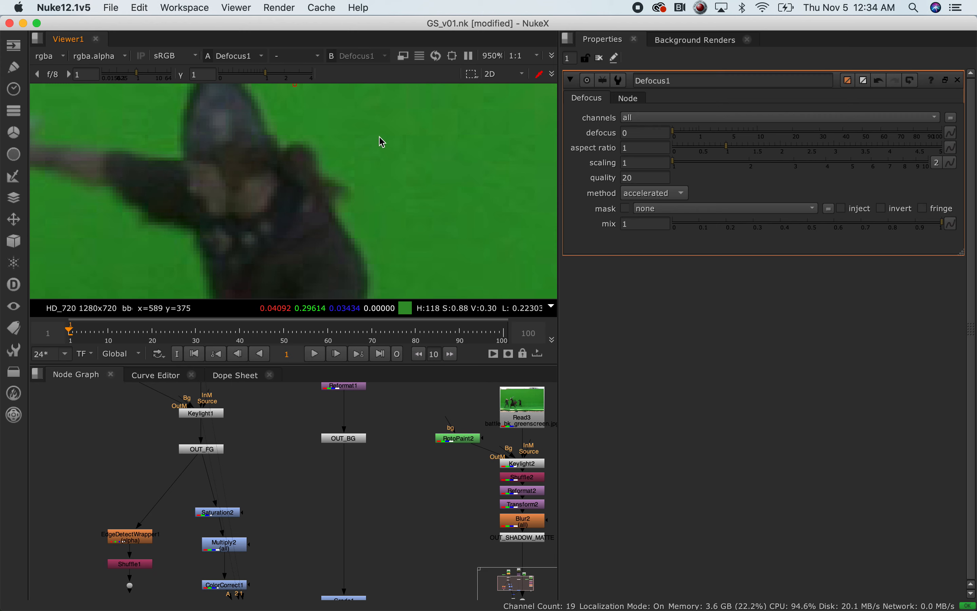
scroll(342, 198, "down", 4)
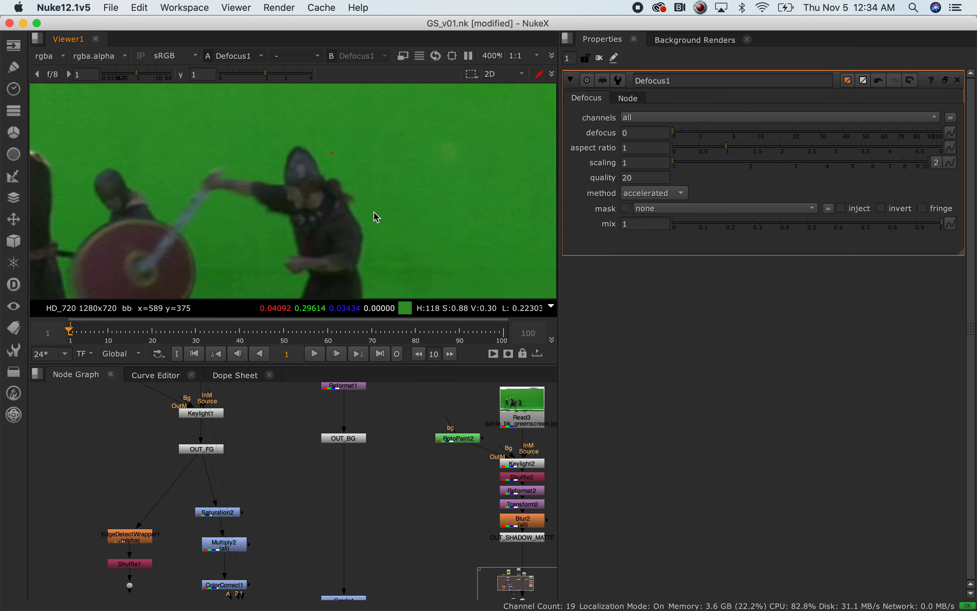
scroll(355, 221, "down", 2)
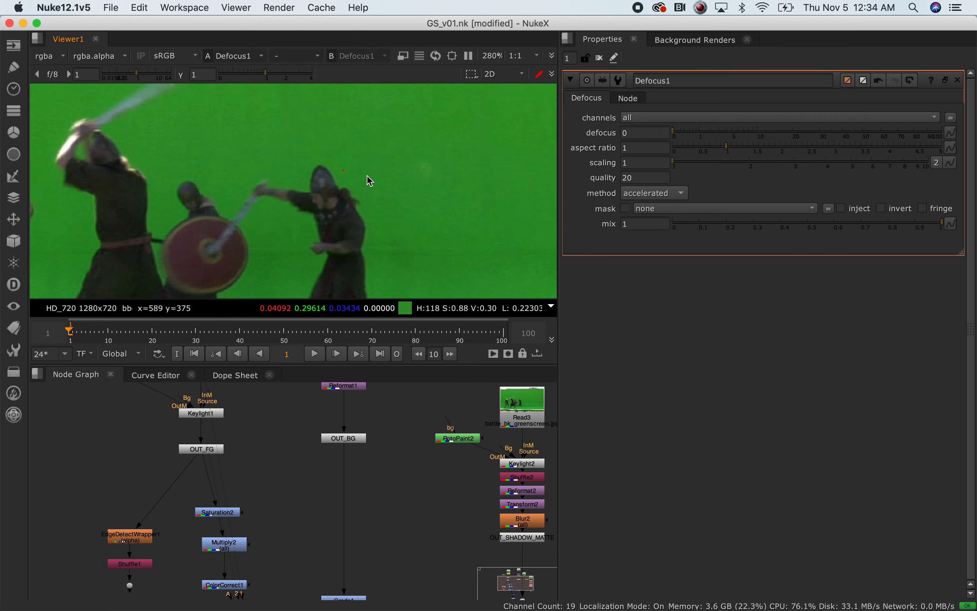
scroll(359, 198, "up", 10)
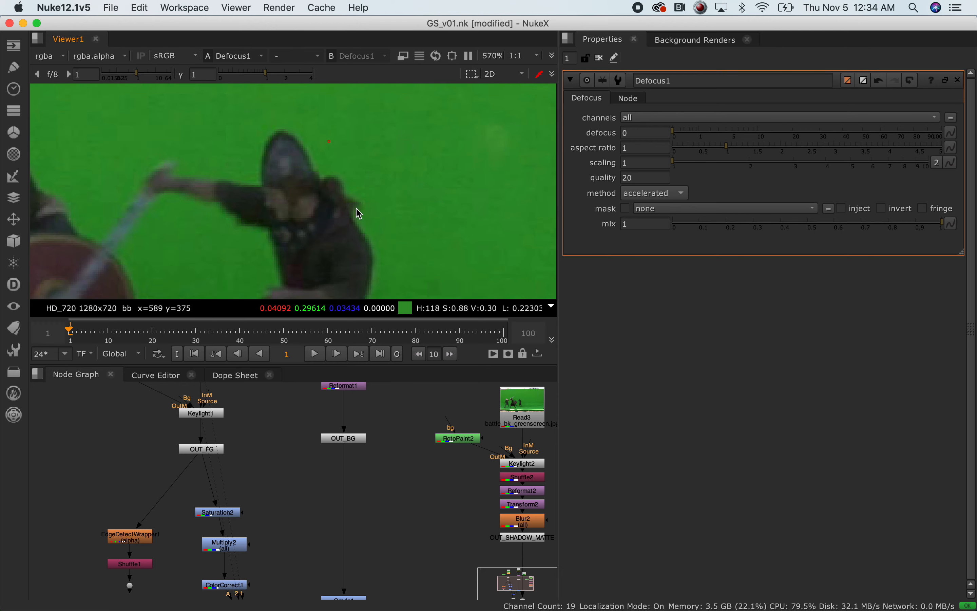
scroll(359, 216, "down", 5)
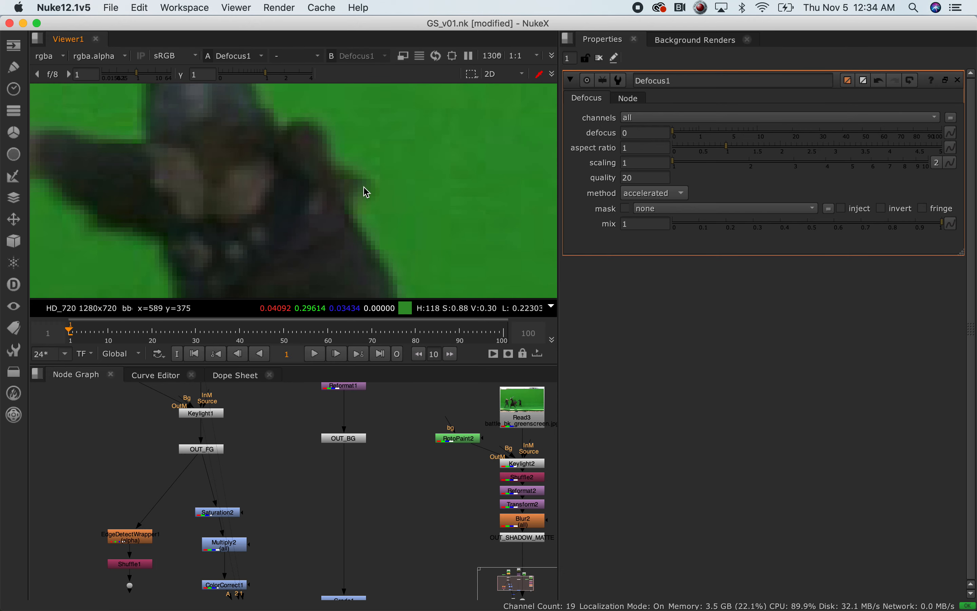
scroll(363, 187, "down", 8)
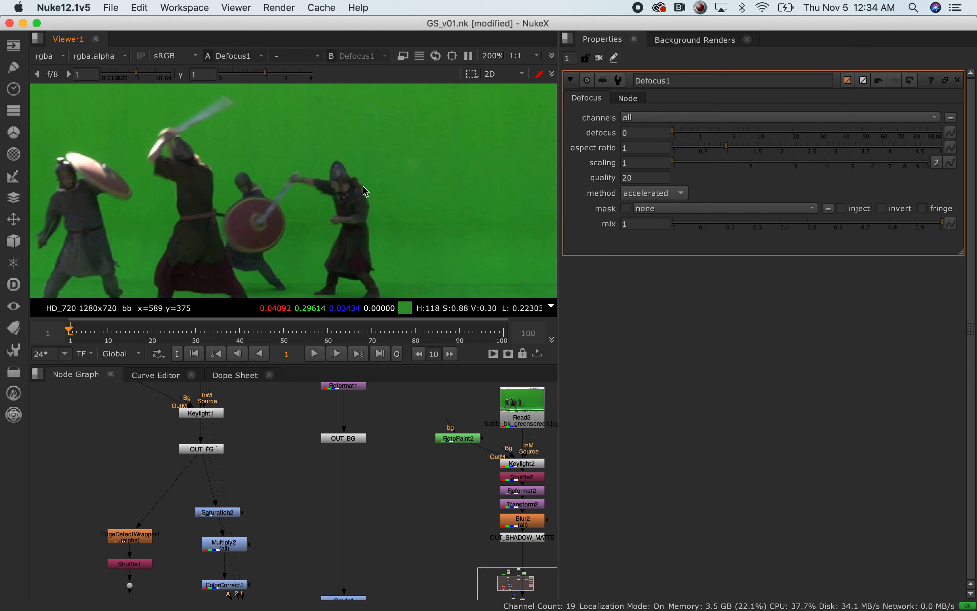
scroll(363, 190, "down", 3)
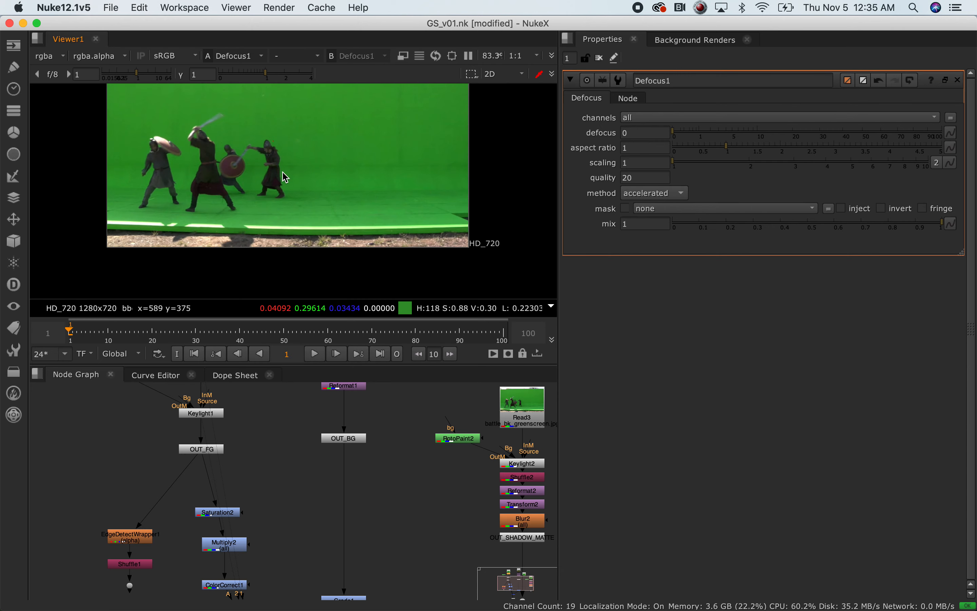
Show the OUT_FG node's keyed foreground in the viewer
mouse_move(273, 494)
middle_mouse_down()
mouse_move(279, 465)
mouse_move(276, 519)
mouse_move(271, 509)
middle_mouse_up()
left_click(208, 460)
left_click(217, 460)
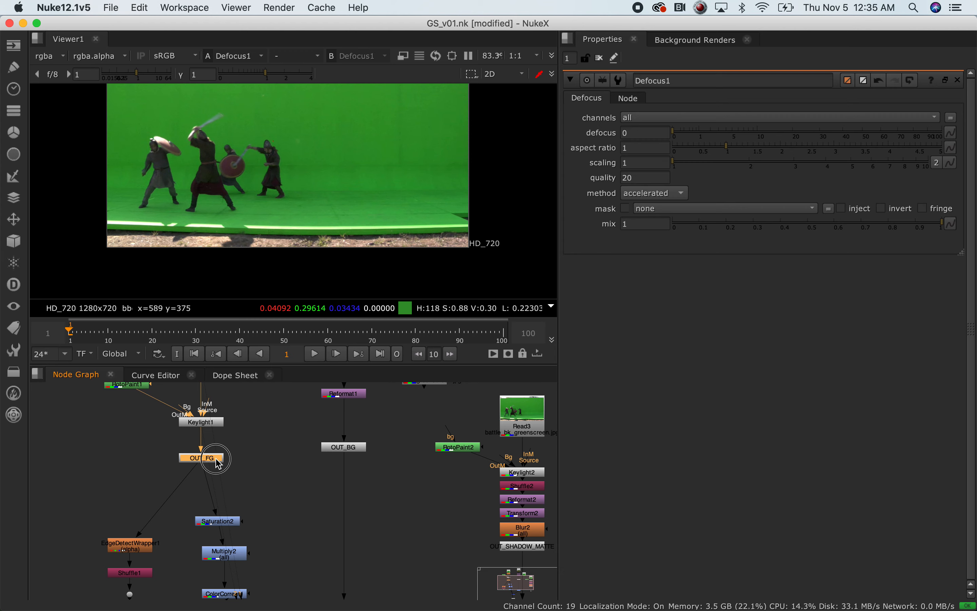
key("1")
Show the Merge1 composite in the viewer and inspect the warriors and their shadows on the grass
middle_click_drag(277, 527, 247, 453)
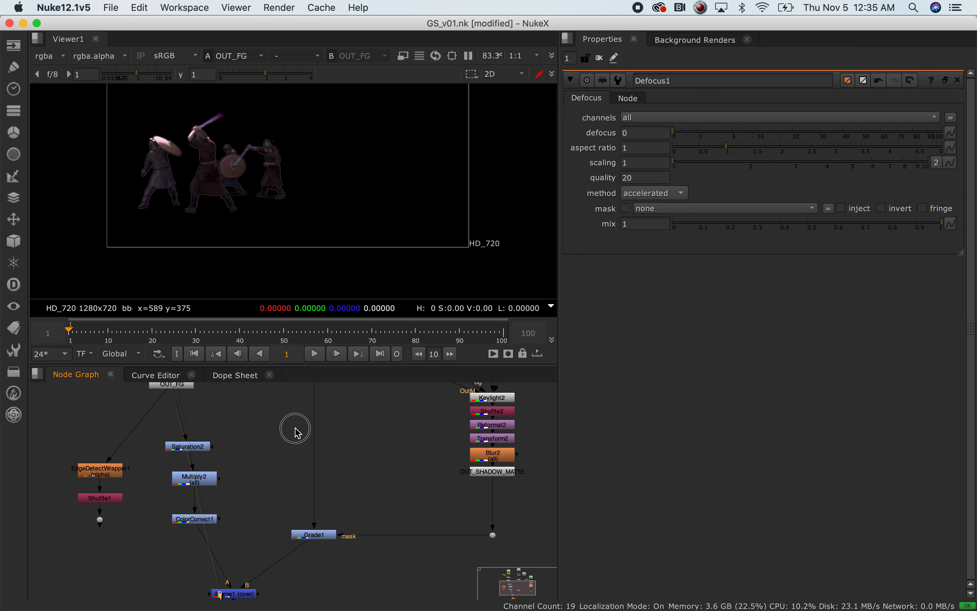
middle_click_drag(294, 428, 285, 541)
left_click_drag(353, 477, 244, 525)
middle_click_drag(247, 577, 283, 425)
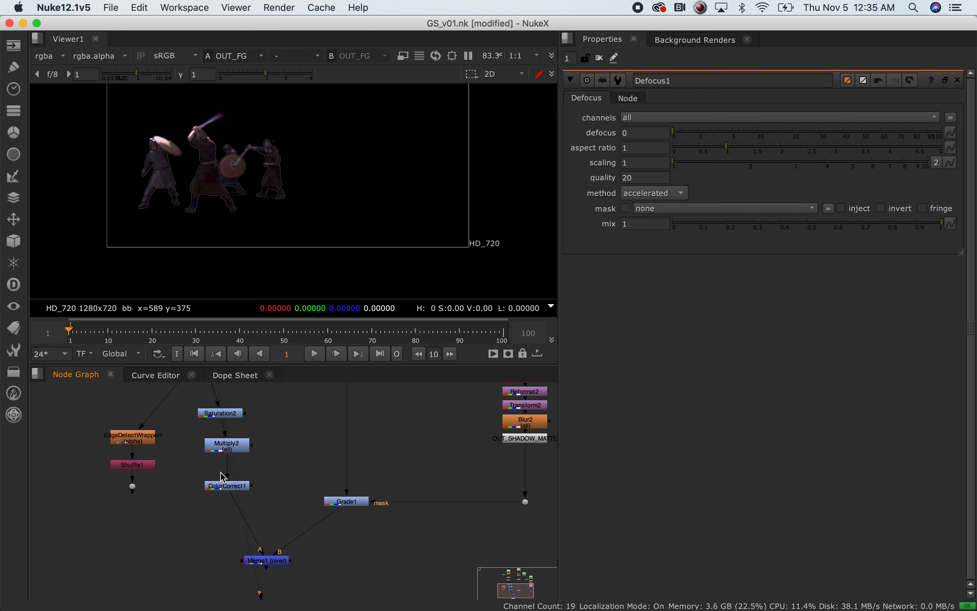
left_click(279, 561)
key("1")
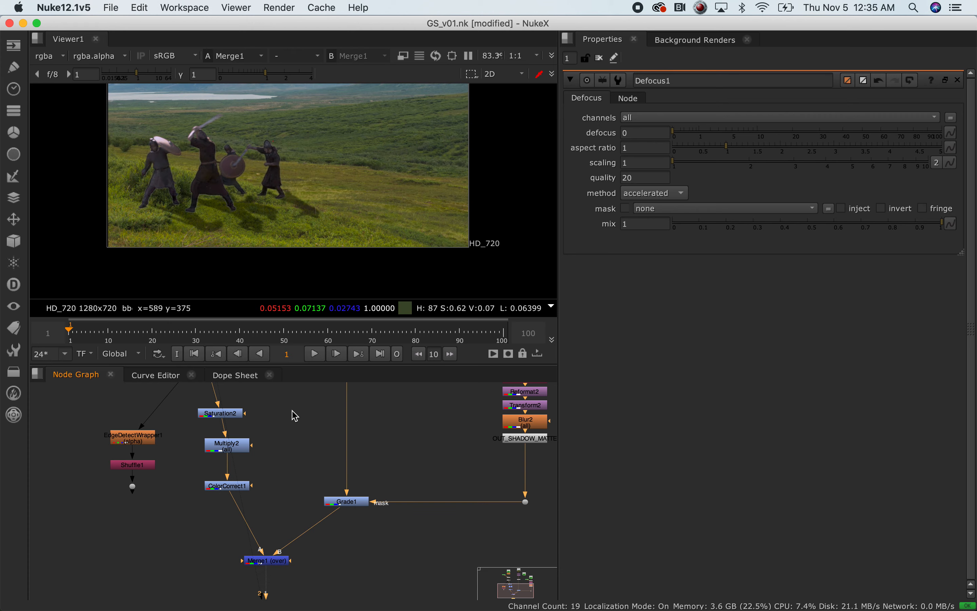
middle_click_drag(295, 415, 239, 458)
middle_click_drag(229, 498, 229, 448)
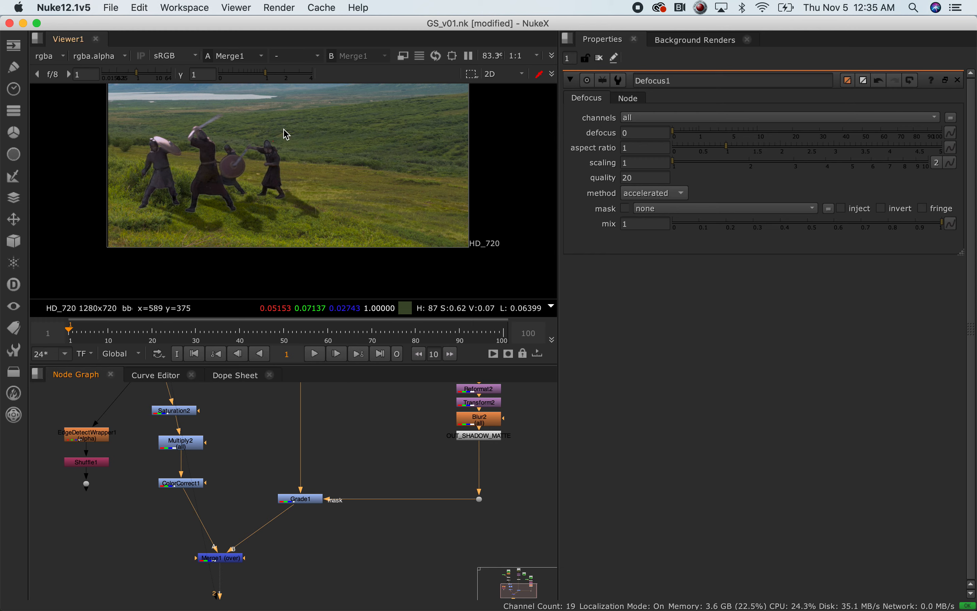
scroll(242, 180, "up", 5)
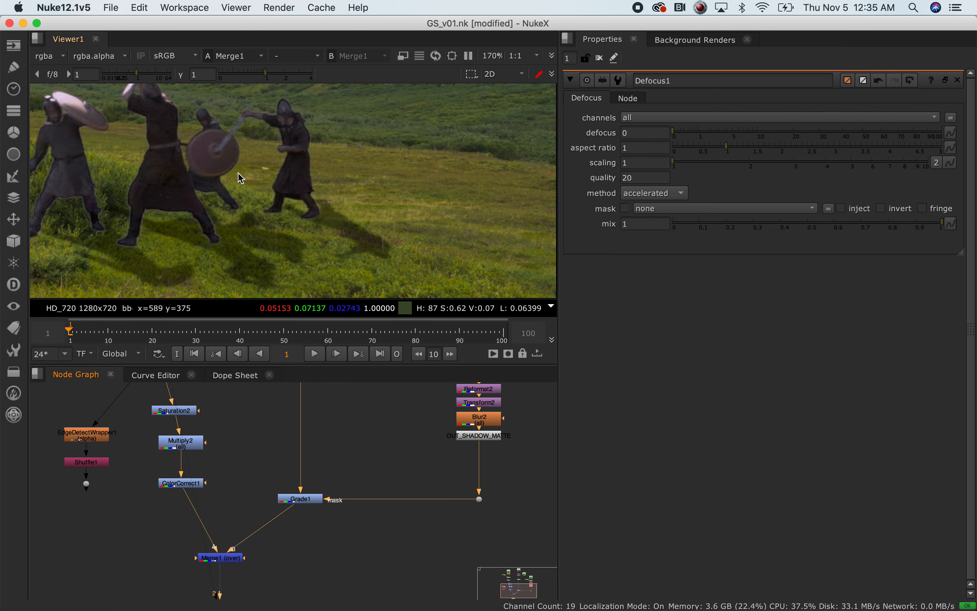
scroll(162, 160, "down", 2)
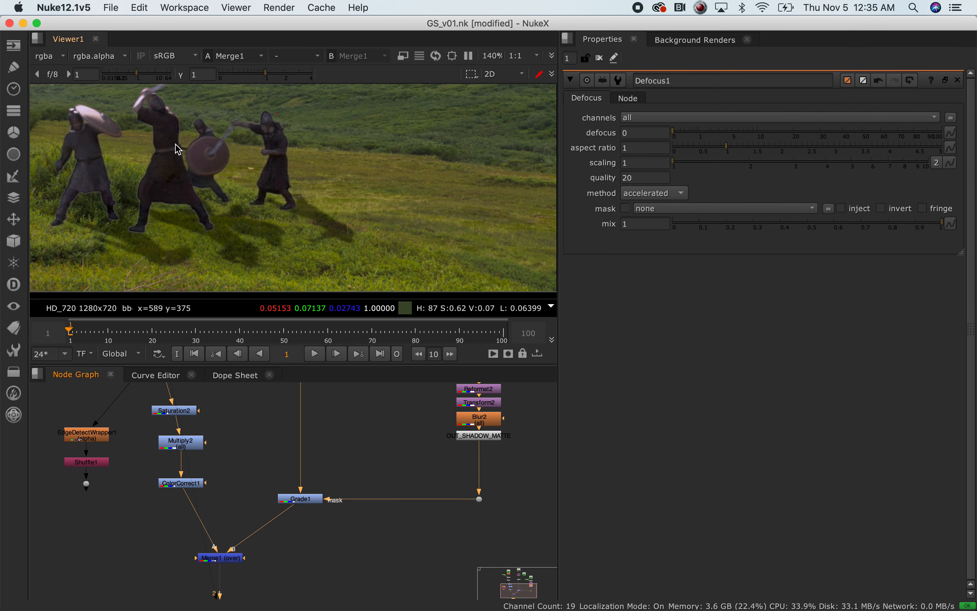
Disable the Saturation2, Multiply2 and ColorCorrect1 nodes and check the whole composite
left_click_drag(241, 393, 129, 517)
key("d")
scroll(192, 164, "down", 5)
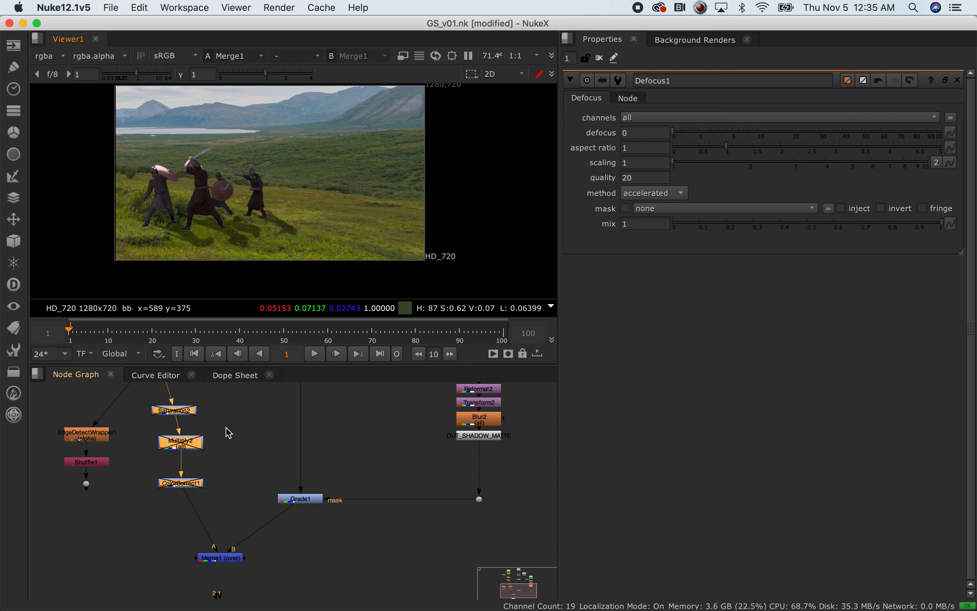
middle_click_drag(267, 191, 246, 194)
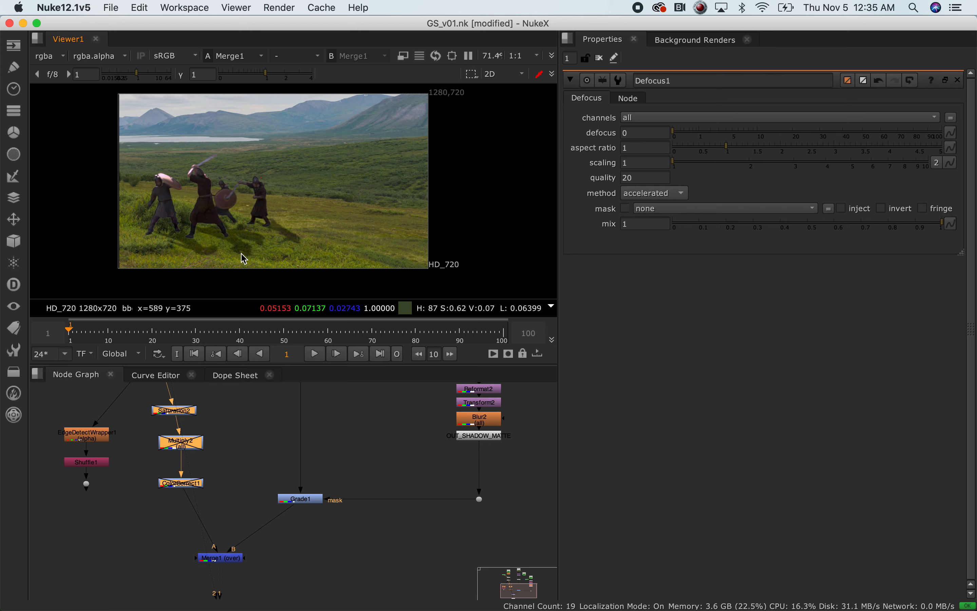
View the output of OUT_FG and of Keylight1 in turn
scroll(237, 429, "up", 5)
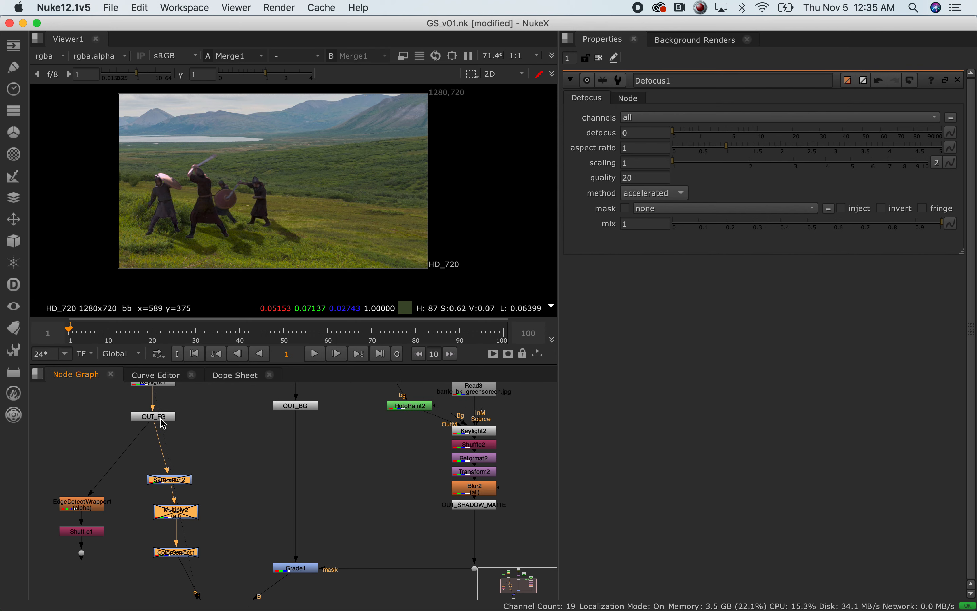
left_click(162, 420)
key("1")
scroll(214, 441, "up", 5)
left_click(155, 454)
key("1")
Delete the Defocus1 node between Read1 and Keylight1, with the greenscreen plate shown in the viewer
scroll(229, 451, "up", 5)
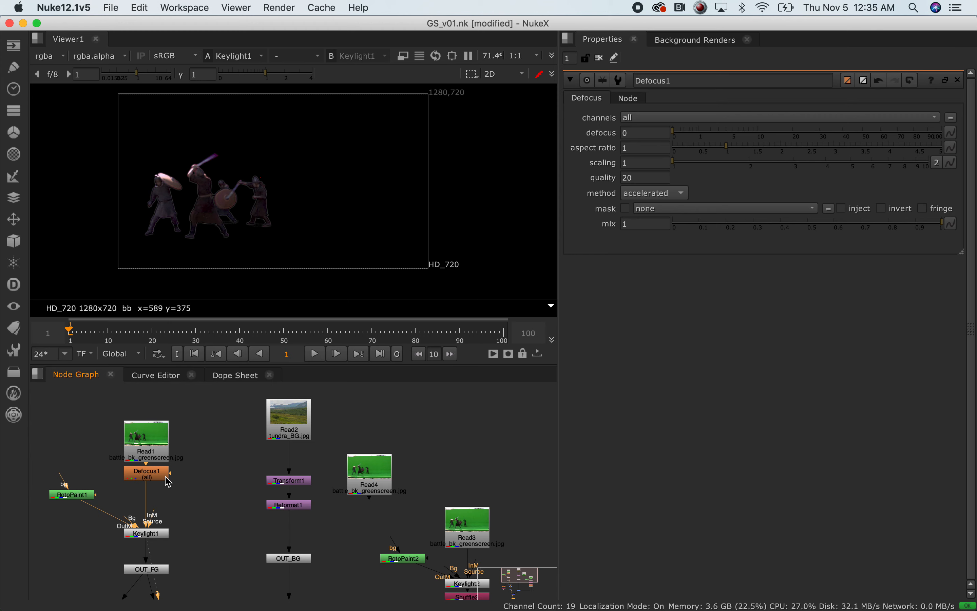
key("1")
left_click(147, 473)
key("Delete")
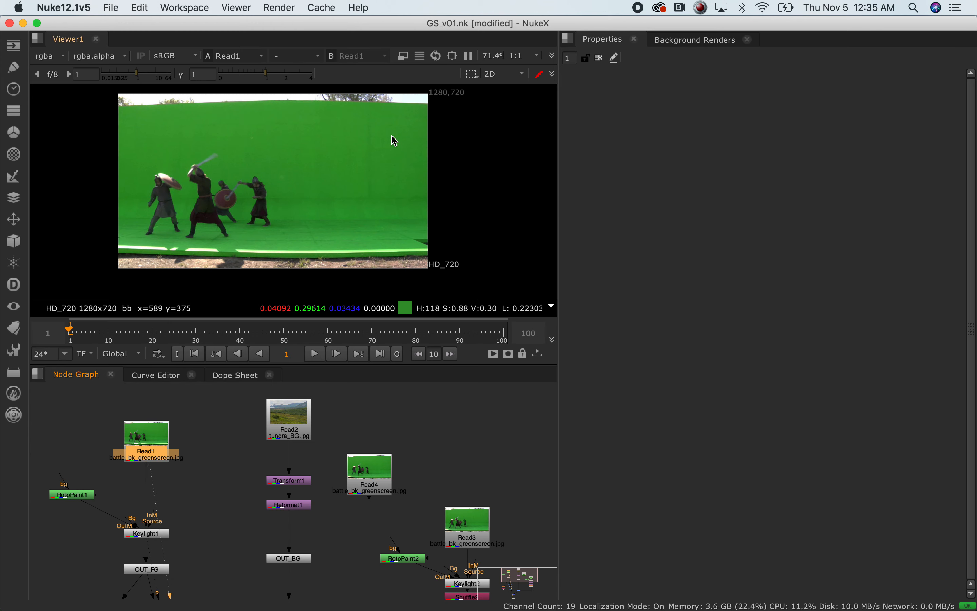
Inspect the rightmost warrior and the surrounding green backdrop in the Read1 plate
scroll(314, 165, "up", 4)
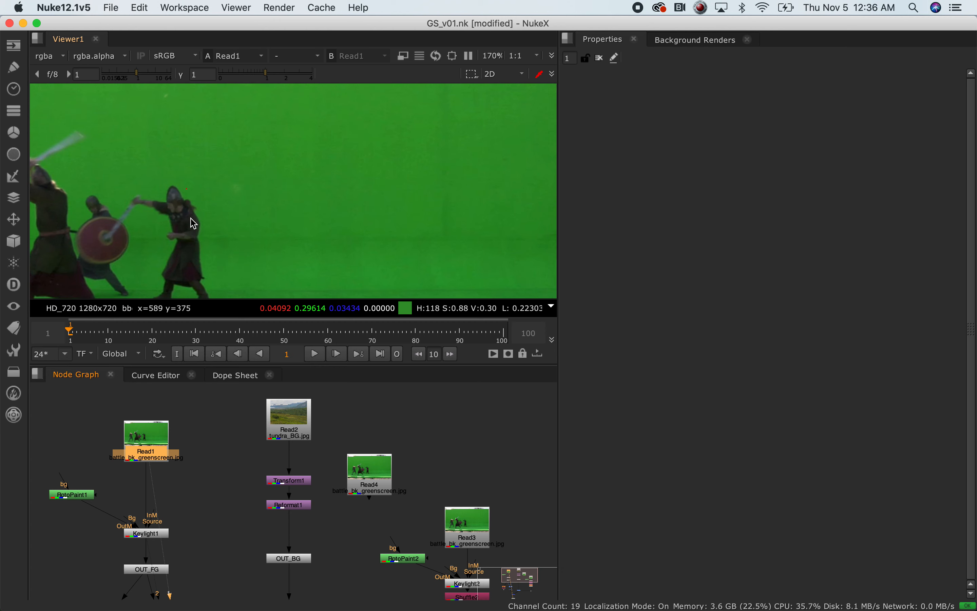
scroll(160, 221, "down", 2)
scroll(150, 226, "up", 6)
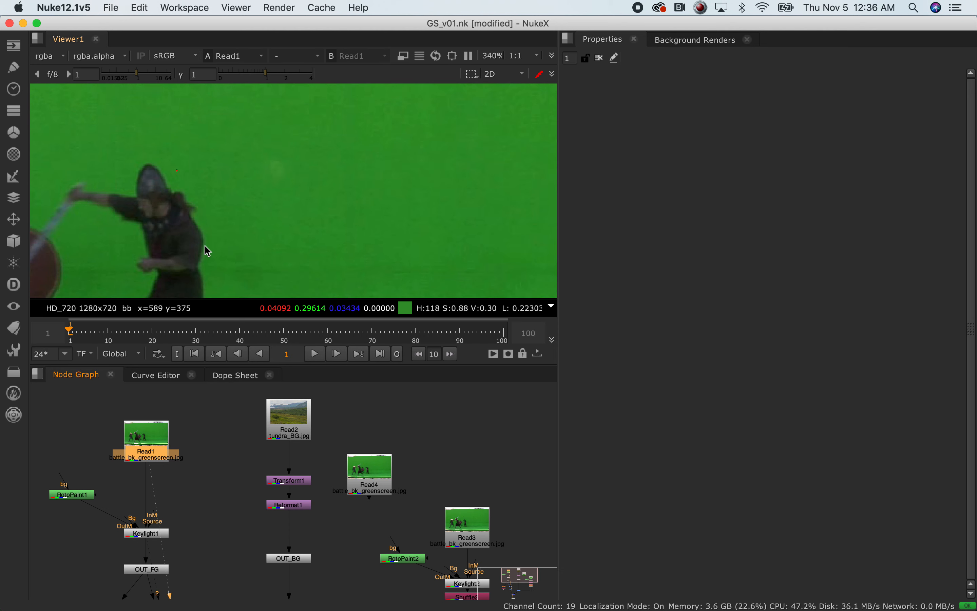
scroll(196, 236, "down", 1)
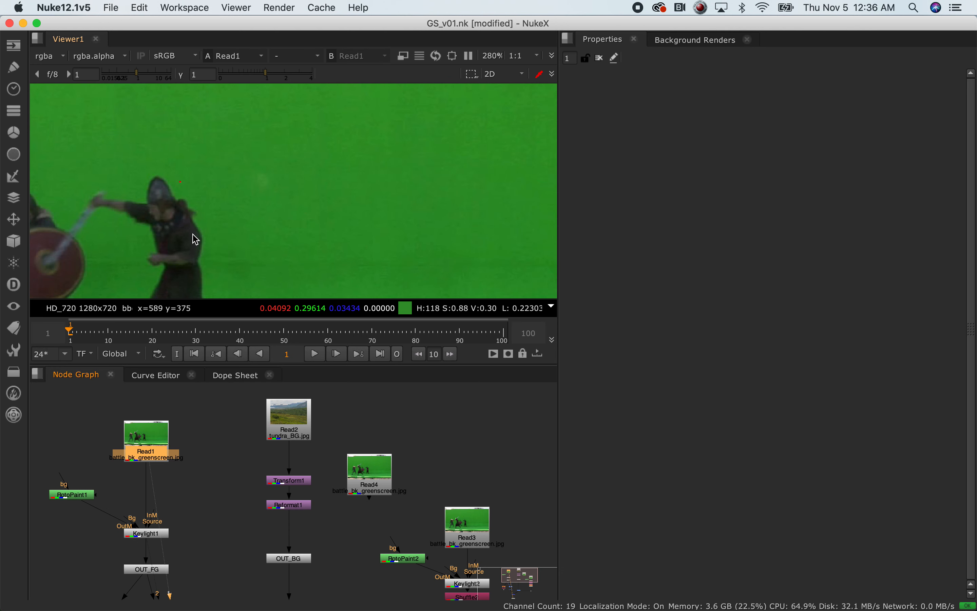
scroll(196, 238, "down", 1)
scroll(196, 238, "down", 4)
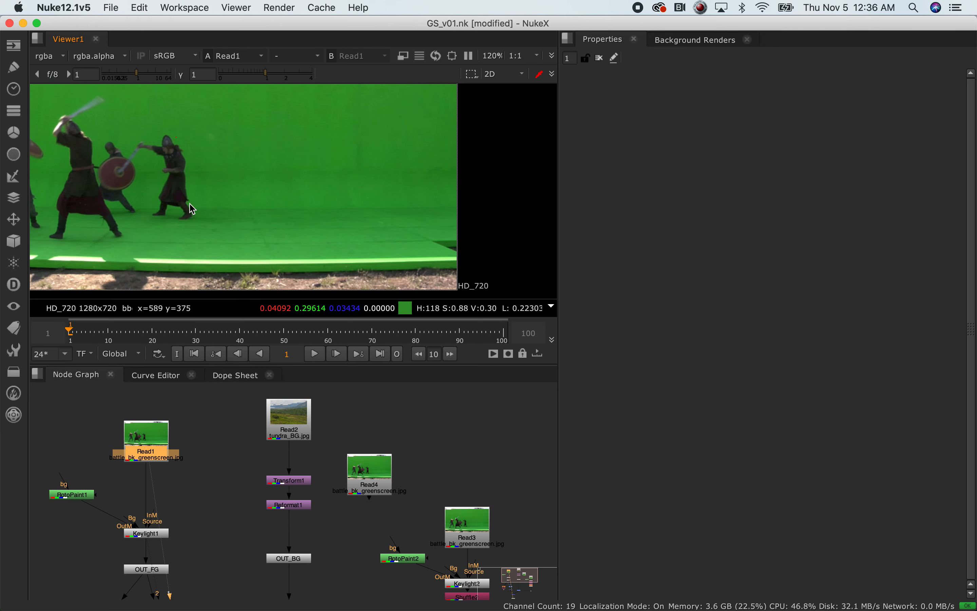
Re-enable the Saturation2, Multiply2 and ColorCorrect1 nodes above Merge1
middle_click_drag(191, 496, 196, 406)
middle_click_drag(212, 563, 212, 460)
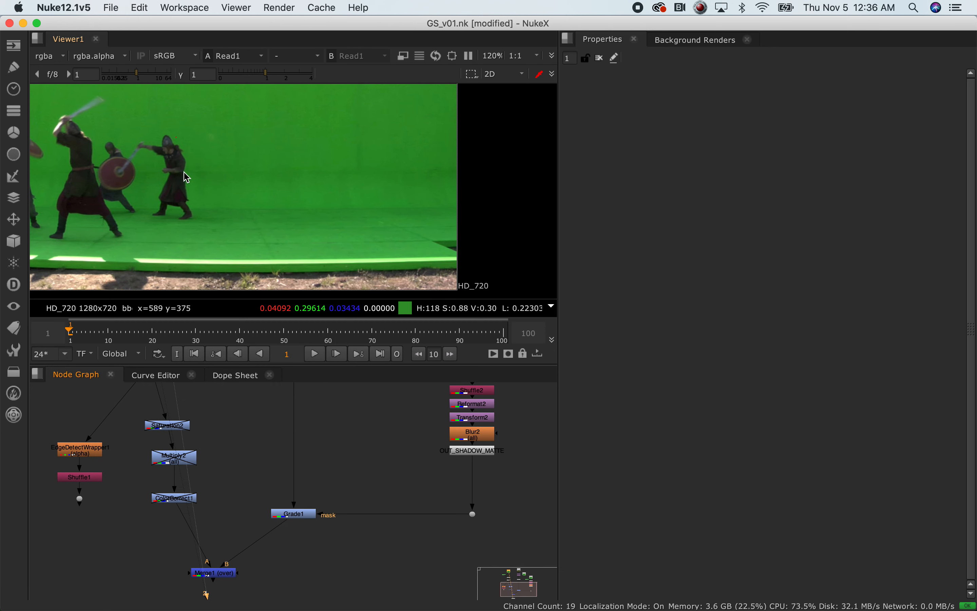
left_click_drag(204, 407, 125, 538)
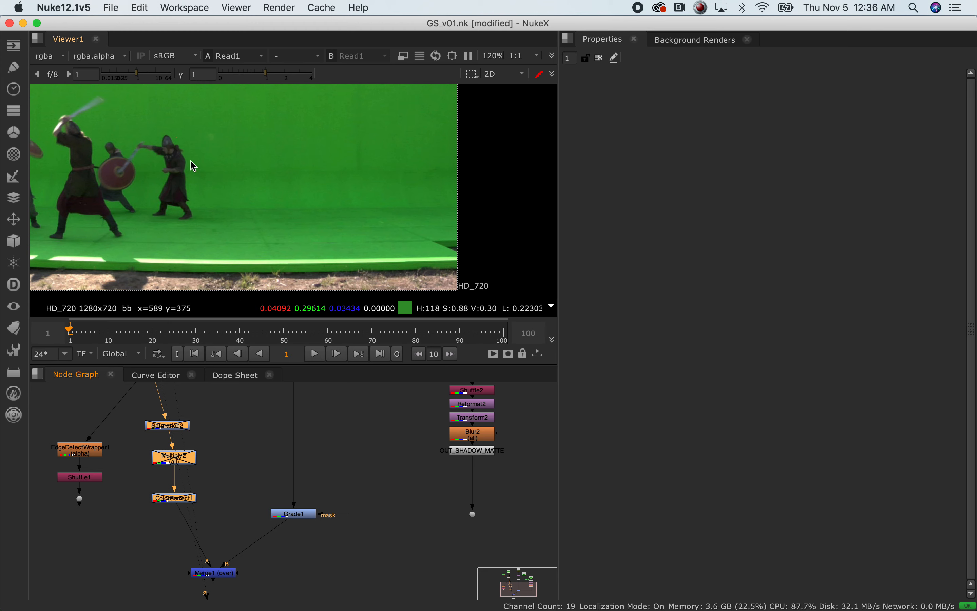
middle_click_drag(206, 423, 212, 419)
left_click_drag(214, 407, 128, 516)
key("d")
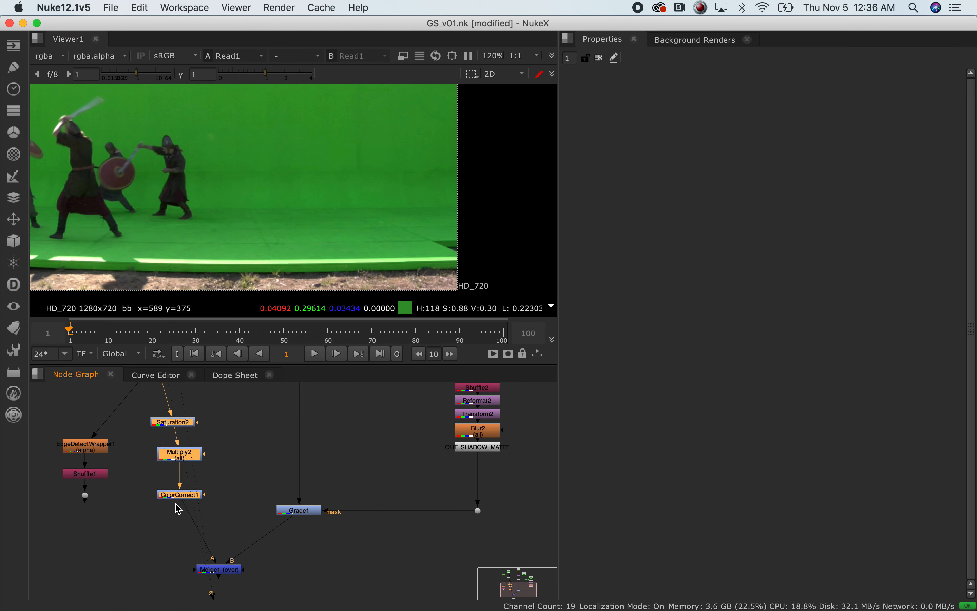
Return the viewer to the Merge1 composite and bring the warriors into view
scroll(222, 537, "down", 3)
left_click(227, 533)
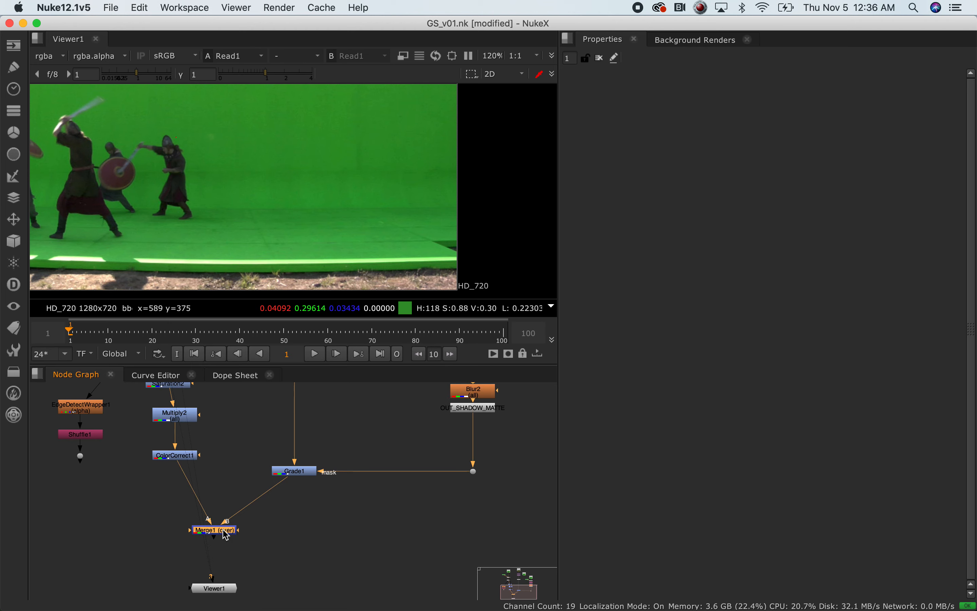
key("1")
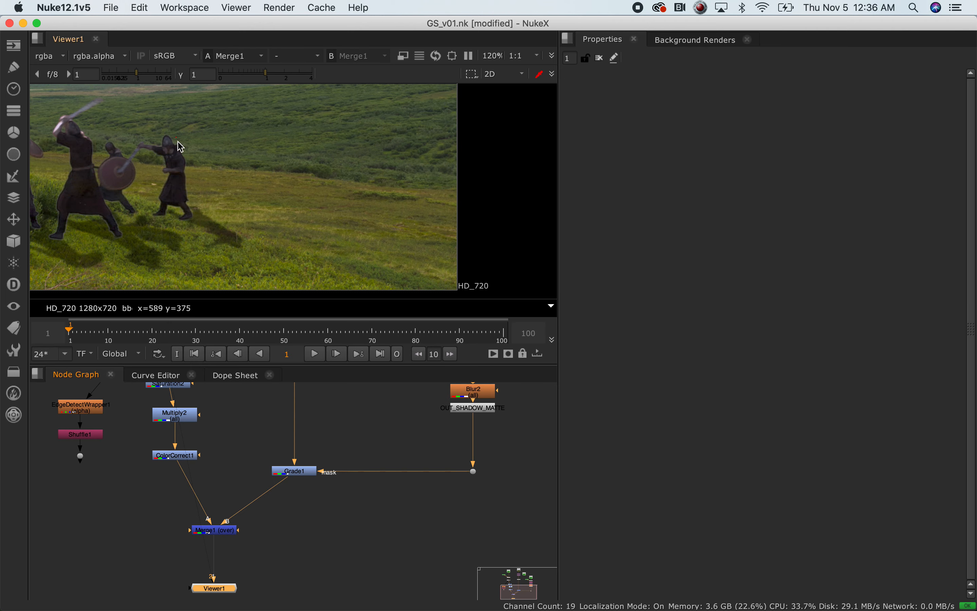
middle_click_drag(135, 207, 161, 210)
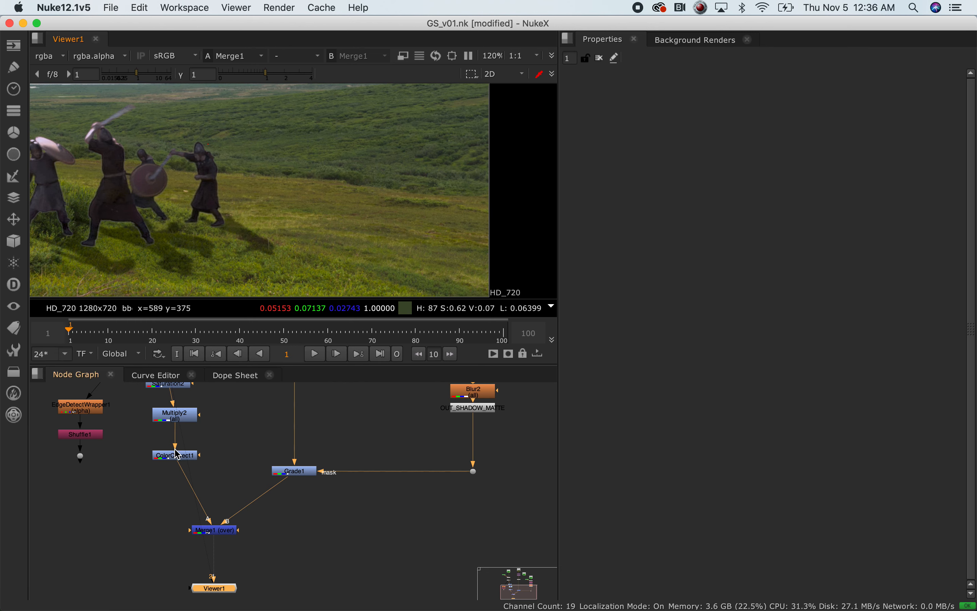
Toggle Saturation2, Multiply2 and ColorCorrect1 off and back on to compare the composite with and without them
scroll(212, 437, "up", 3)
left_click_drag(230, 411, 121, 539)
key("d")
key("d")
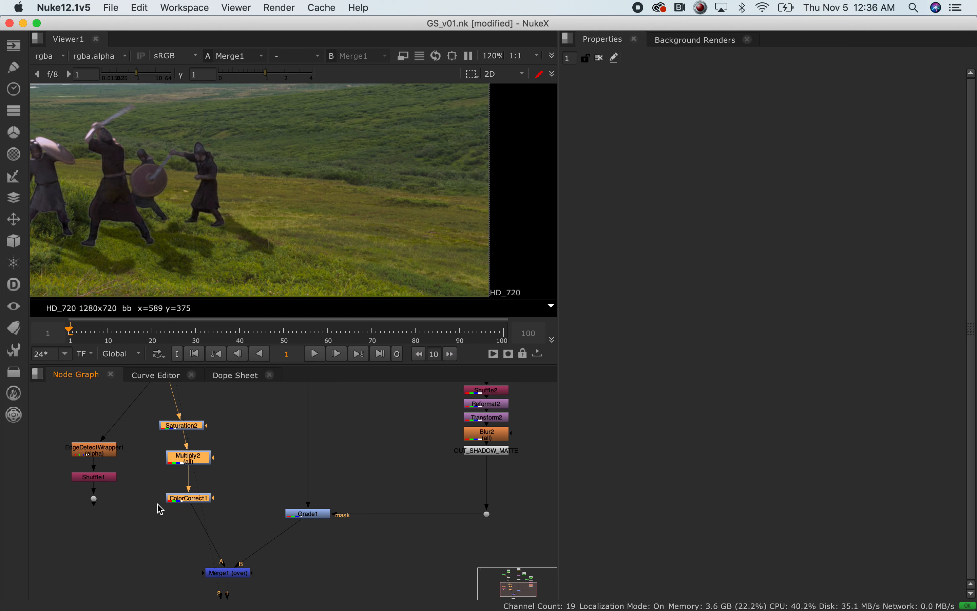
Show the output of the EdgeDetectWrapper1 node in the viewer
middle_click_drag(150, 484, 157, 452)
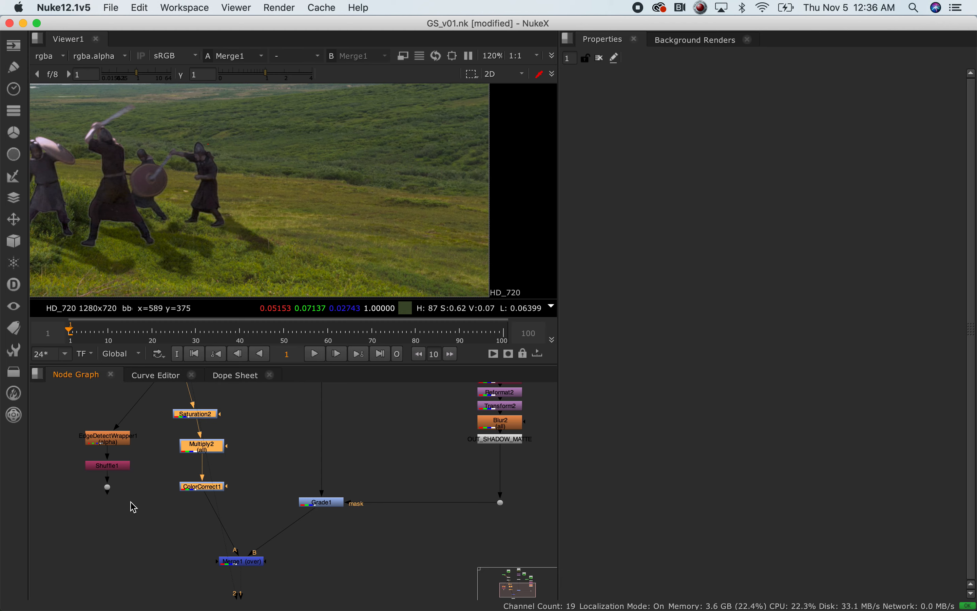
middle_click_drag(146, 498, 204, 519)
left_click(178, 470)
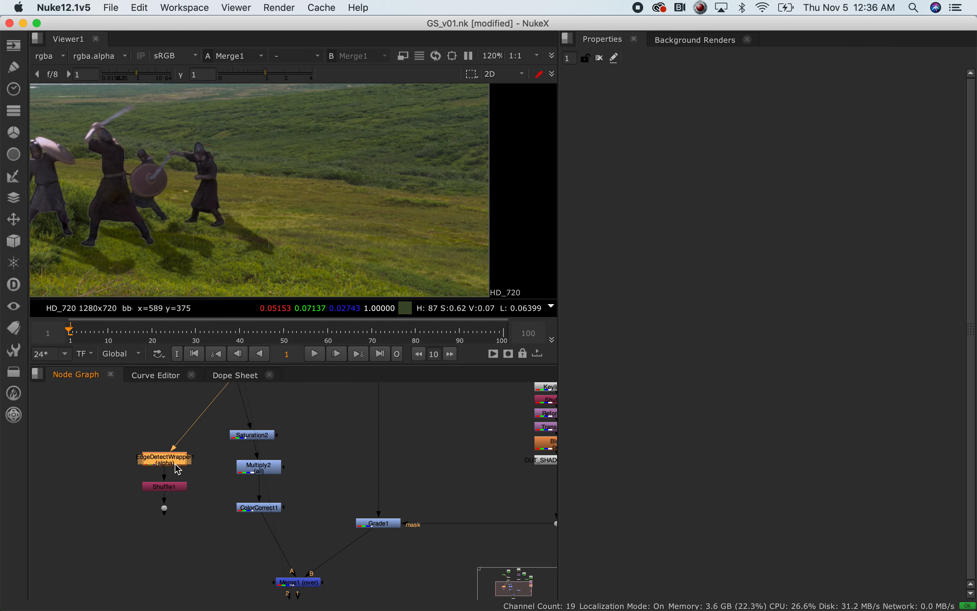
key("1")
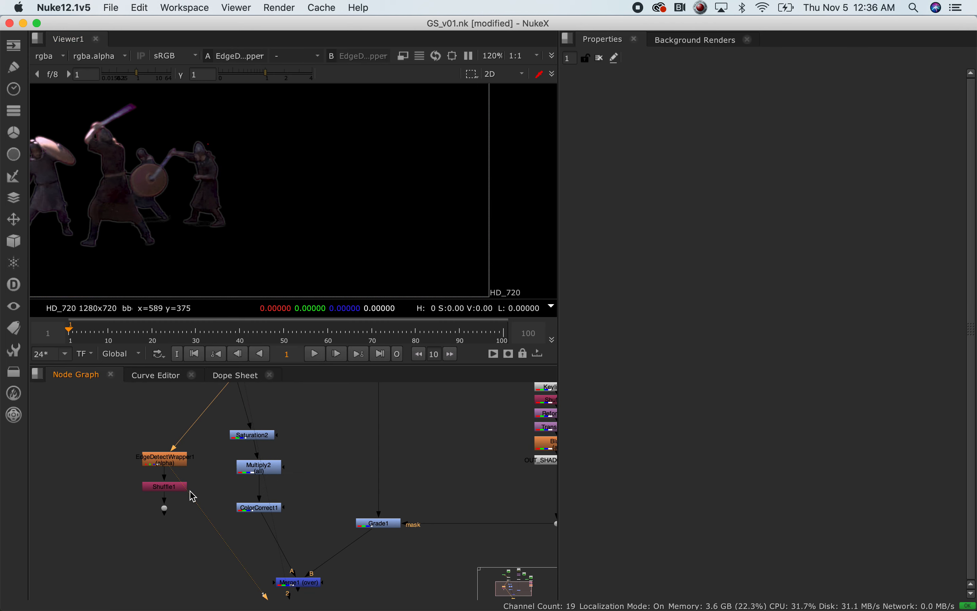
Show the output of Shuffle1 in the viewer to examine the warriors' edge matte
left_click(181, 487)
key("1")
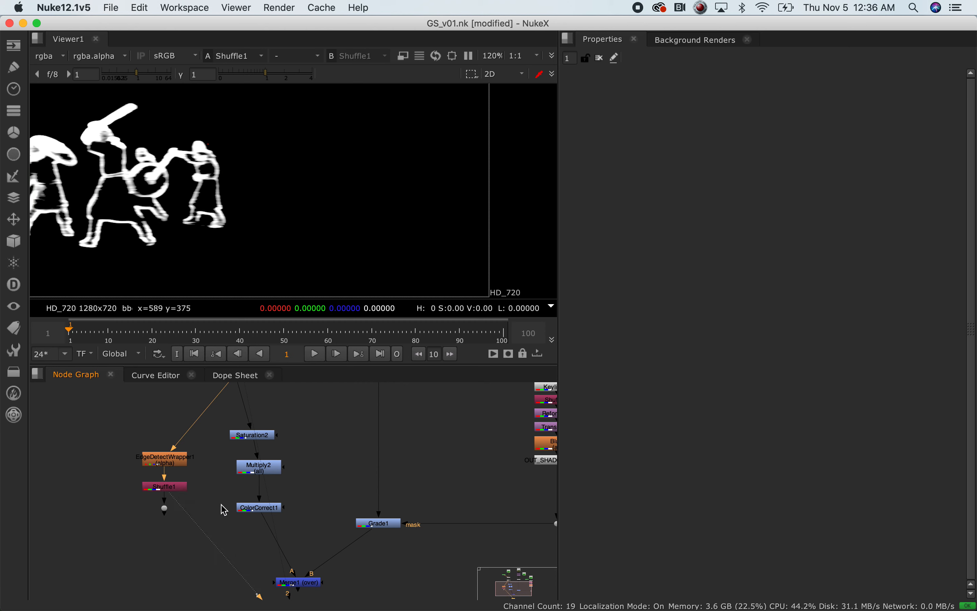
scroll(193, 469, "up", 2)
middle_click_drag(193, 469, 247, 516)
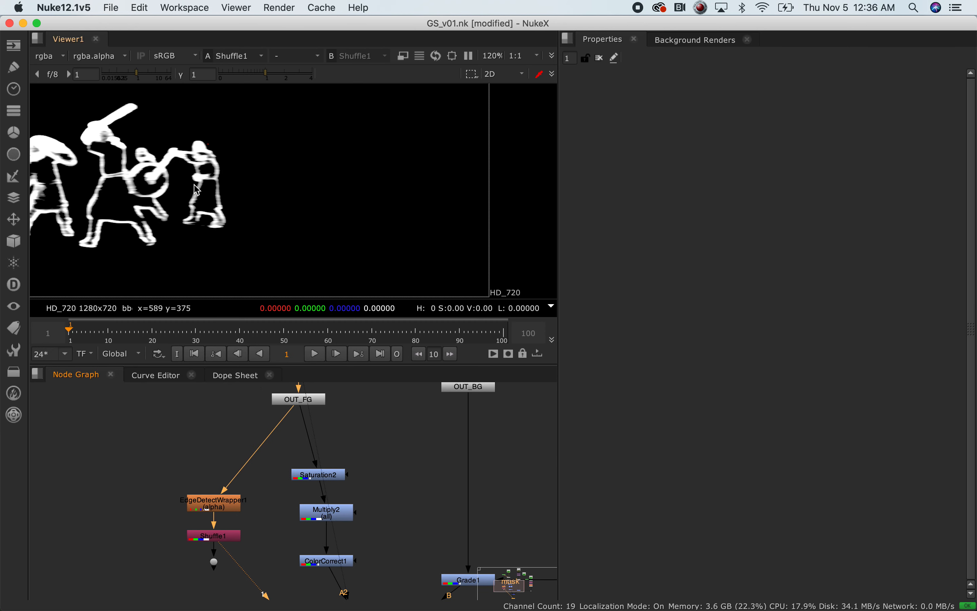
scroll(196, 190, "down", 3)
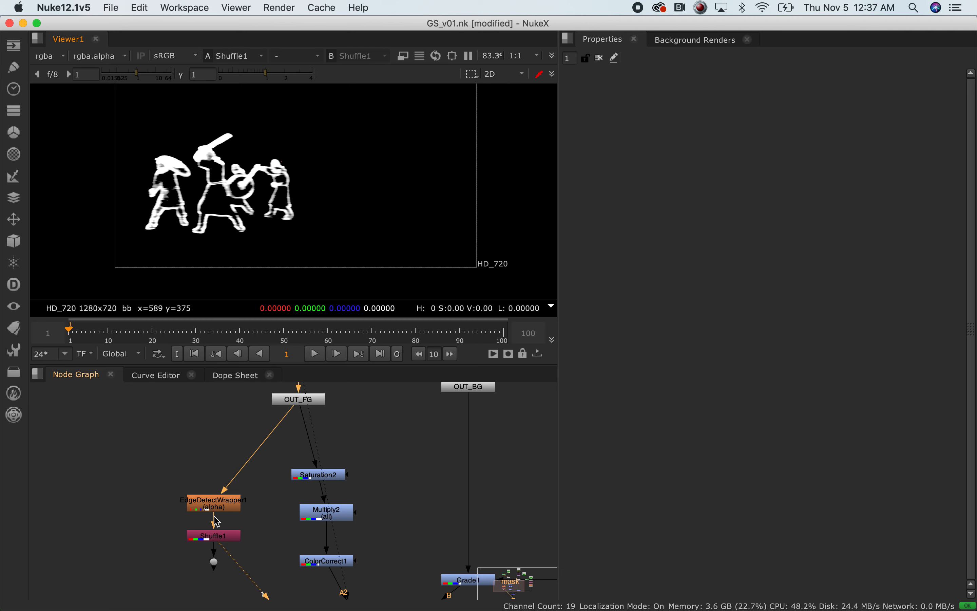
middle_click_drag(271, 551, 212, 514)
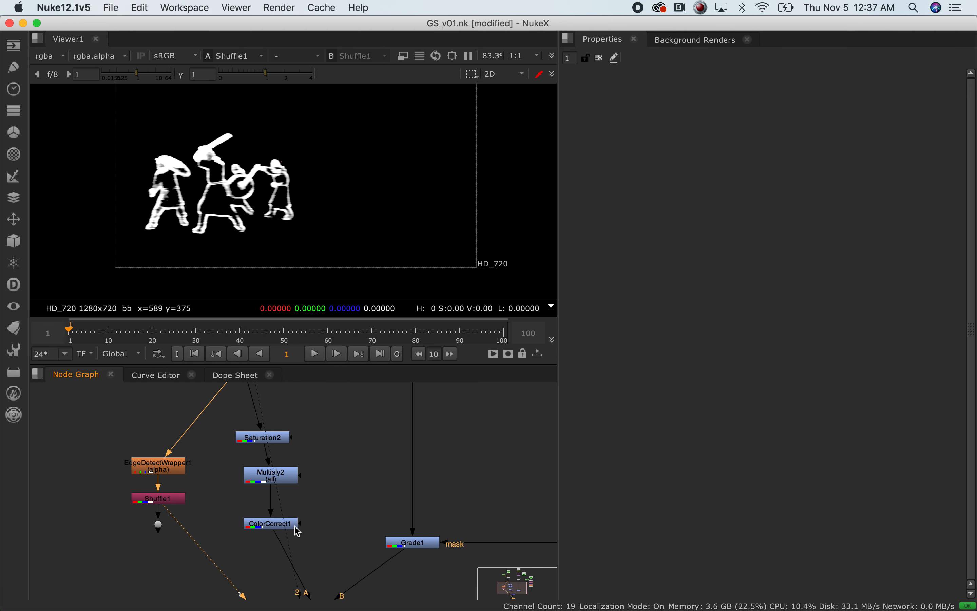
Try feeding the dot below Shuffle1 into ColorCorrect1's mask input, and disconnect it again
left_click_drag(304, 529, 161, 528)
scroll(221, 159, "up", 2)
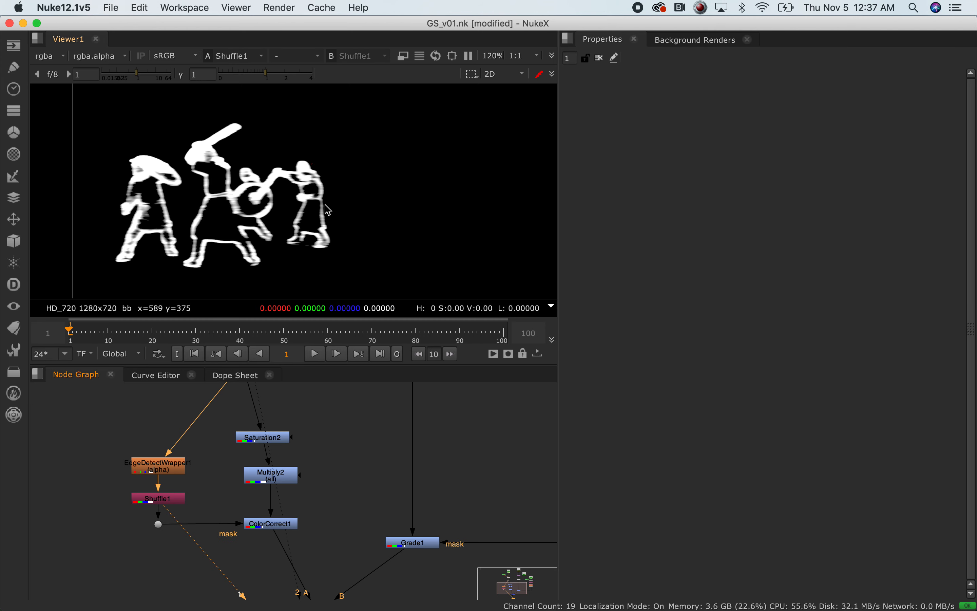
middle_click_drag(176, 549, 163, 517)
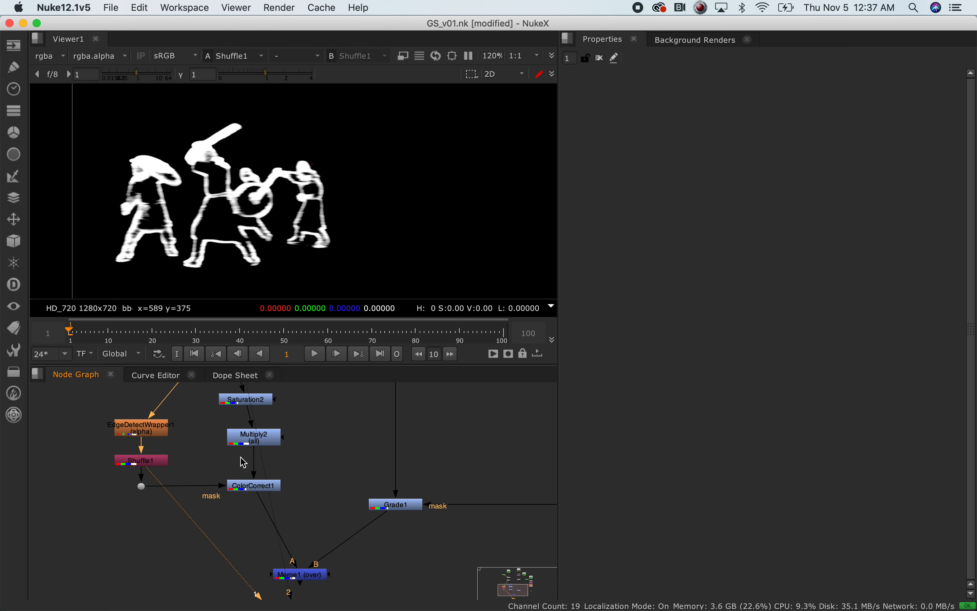
left_click_drag(222, 490, 139, 500)
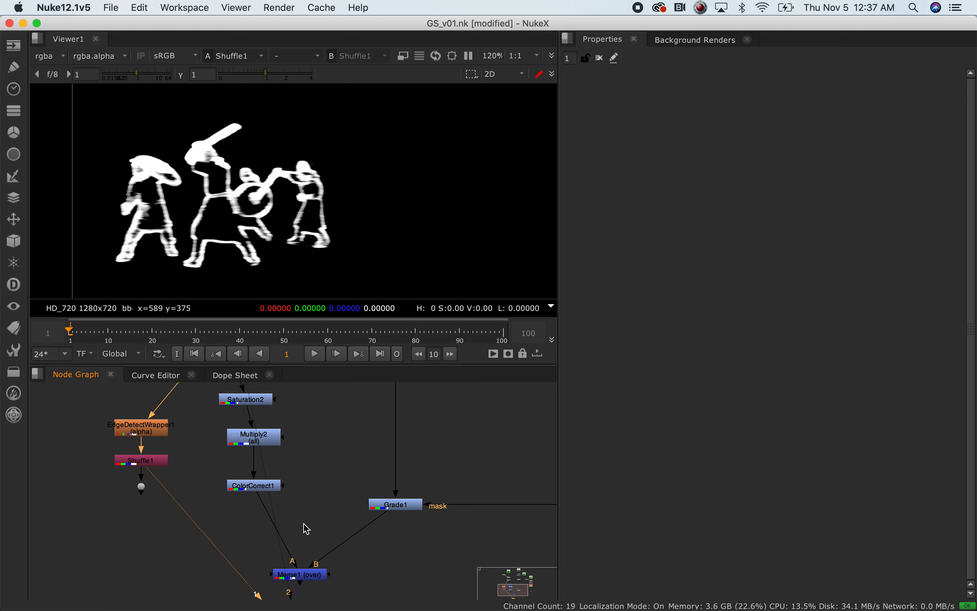
View the OUT_FG and Keylight1 outputs, and inspect Keylight1's alpha channel up close around the round shield
scroll(282, 501, "up", 5)
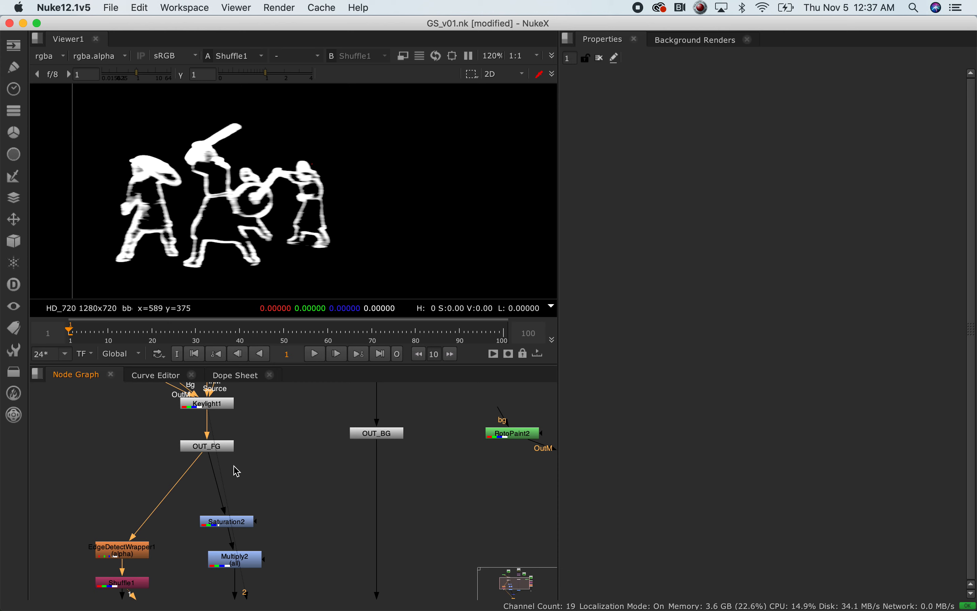
left_click(233, 448)
key("1")
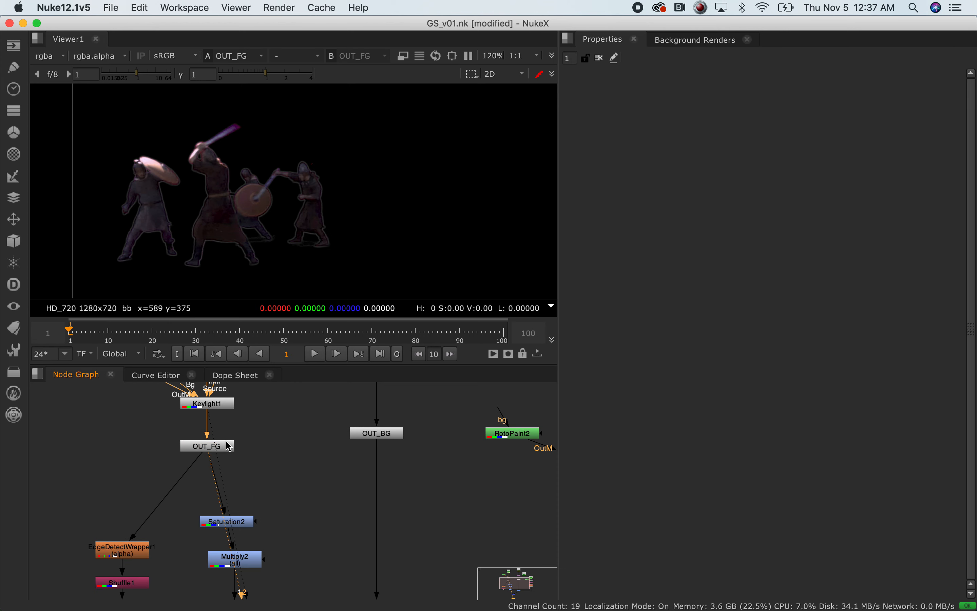
left_click(226, 406)
key("1")
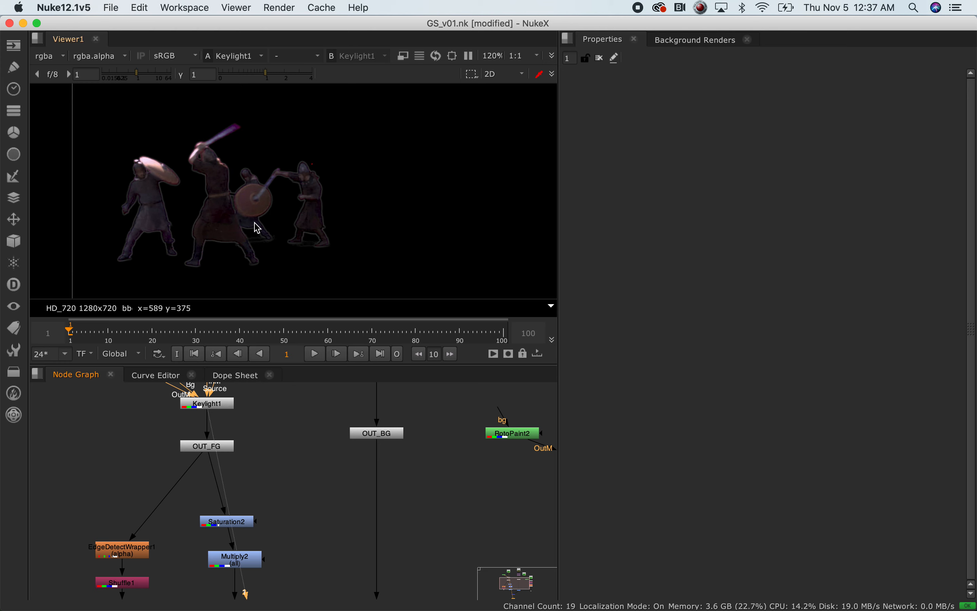
key("a")
scroll(258, 210, "up", 8)
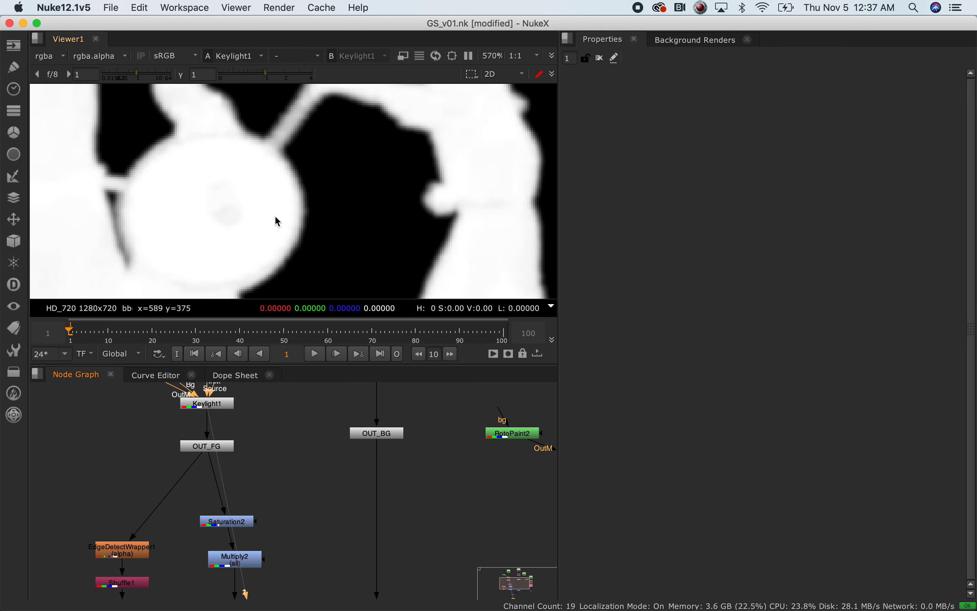
Try a Blur node directly after Keylight1, adjust its size, and delete it
left_click(229, 404)
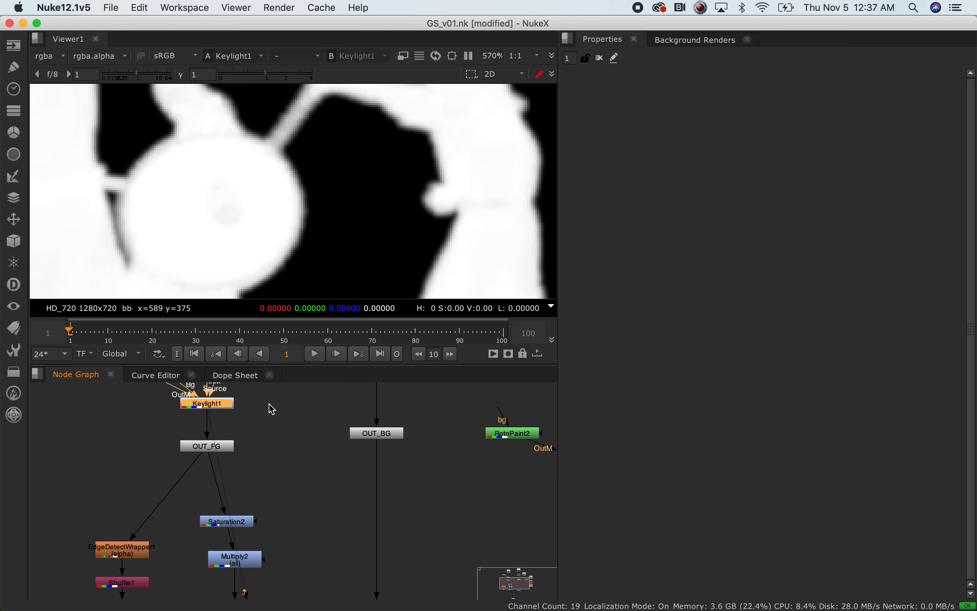
key("Tab")
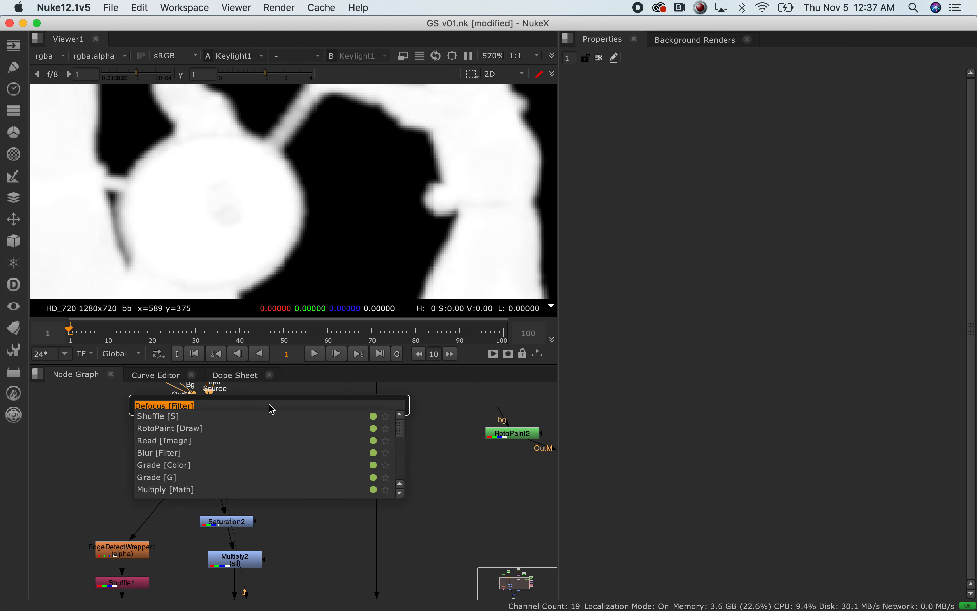
type("blur")
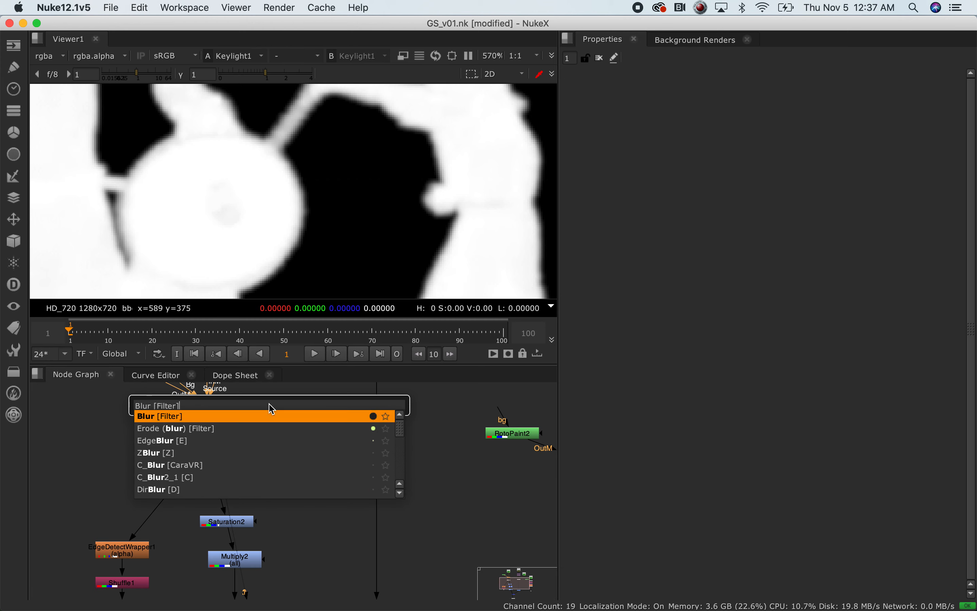
key("Return")
mouse_move(666, 139)
left_mouse_down()
mouse_move(719, 140)
mouse_move(652, 137)
left_mouse_up()
left_click(221, 429)
key("Delete")
scroll(249, 450, "down", 2)
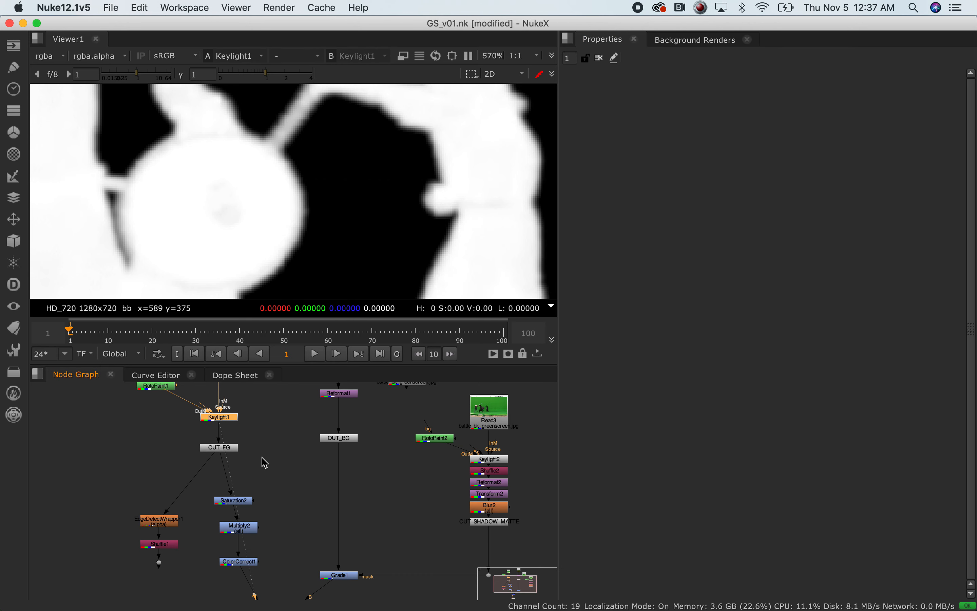
Open Keylight1's properties and show the full Merge1 composite in colour, framed in the viewer
double_click(228, 417)
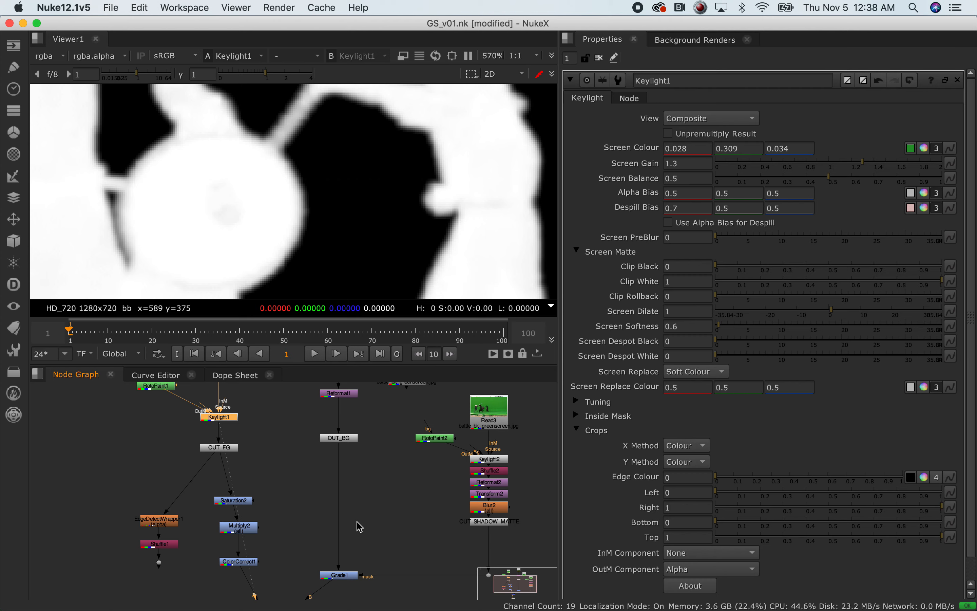
middle_click_drag(292, 526, 259, 383)
middle_click_drag(304, 482, 233, 528)
scroll(289, 474, "down", 4)
mouse_move(172, 445)
middle_mouse_down()
mouse_move(192, 505)
mouse_move(189, 468)
mouse_move(182, 535)
mouse_move(177, 441)
middle_mouse_up()
middle_click_drag(204, 514, 211, 493)
scroll(205, 485, "up", 4)
left_click(191, 469)
key("1")
middle_click_drag(305, 442, 283, 515)
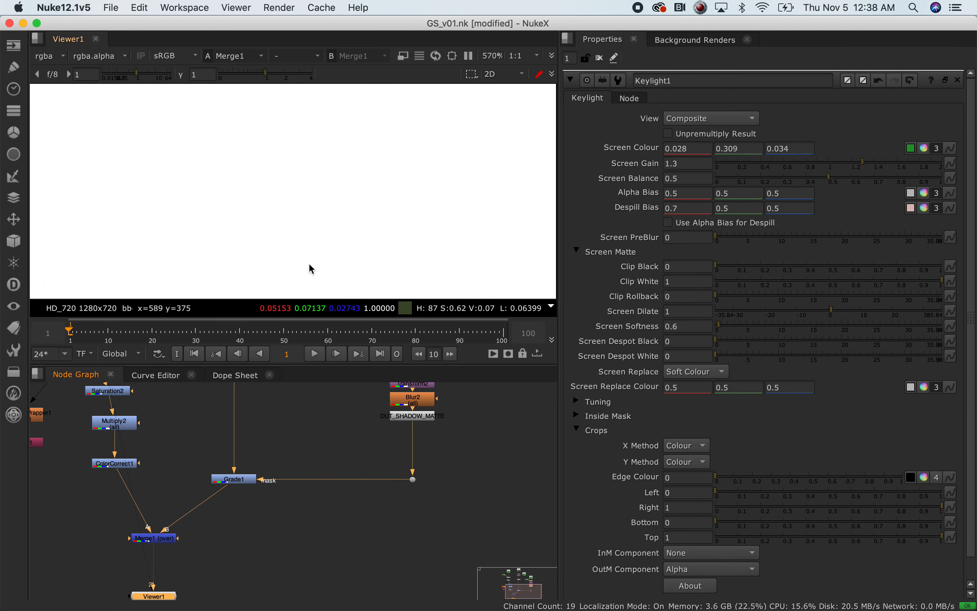
key("a")
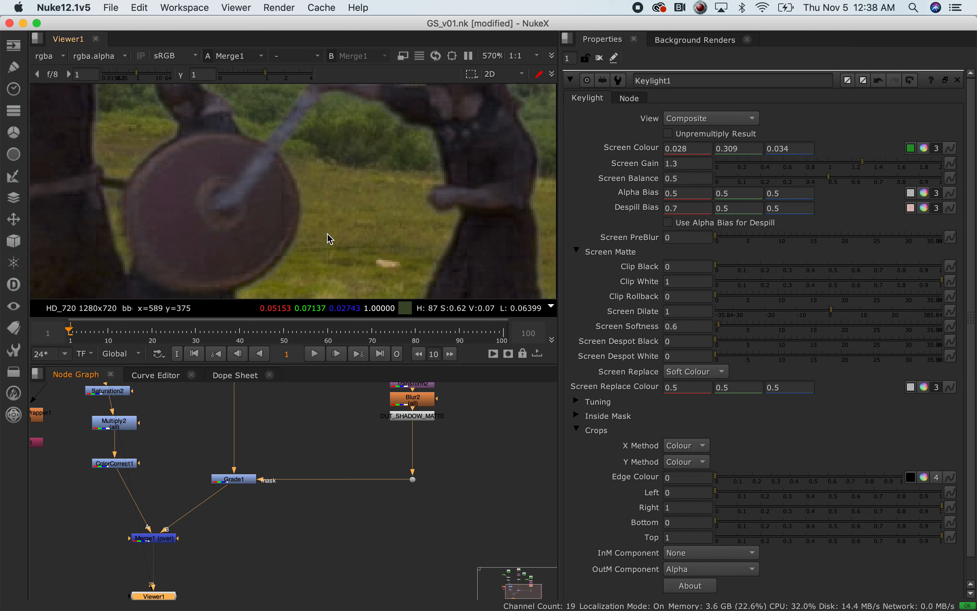
key("f")
middle_click_drag(293, 414, 288, 458)
scroll(274, 227, "up", 4)
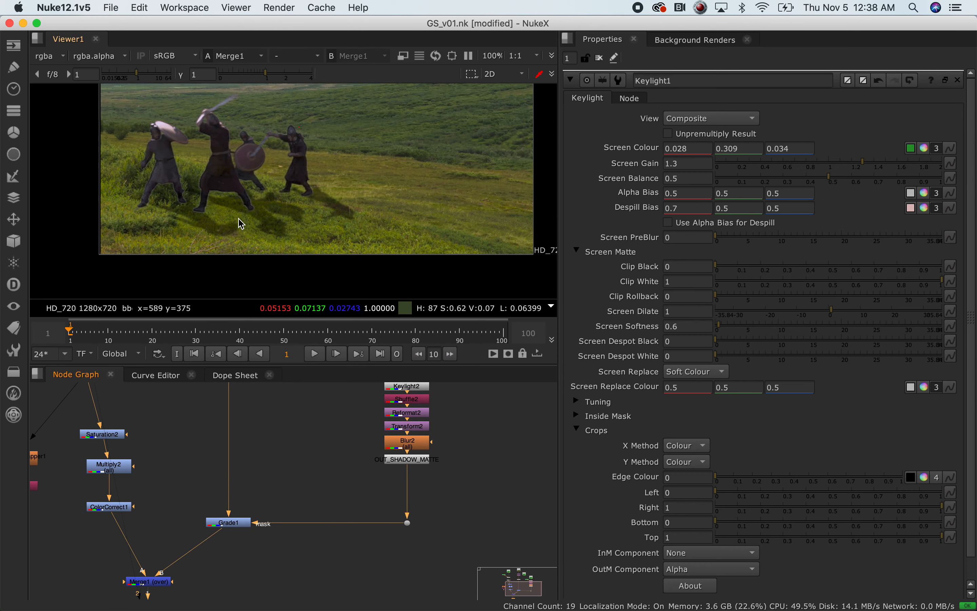
Show the original Read1 greenscreen plate in the viewer
scroll(241, 223, "down", 4)
middle_click_drag(285, 448, 395, 556)
left_click(205, 400)
key("1")
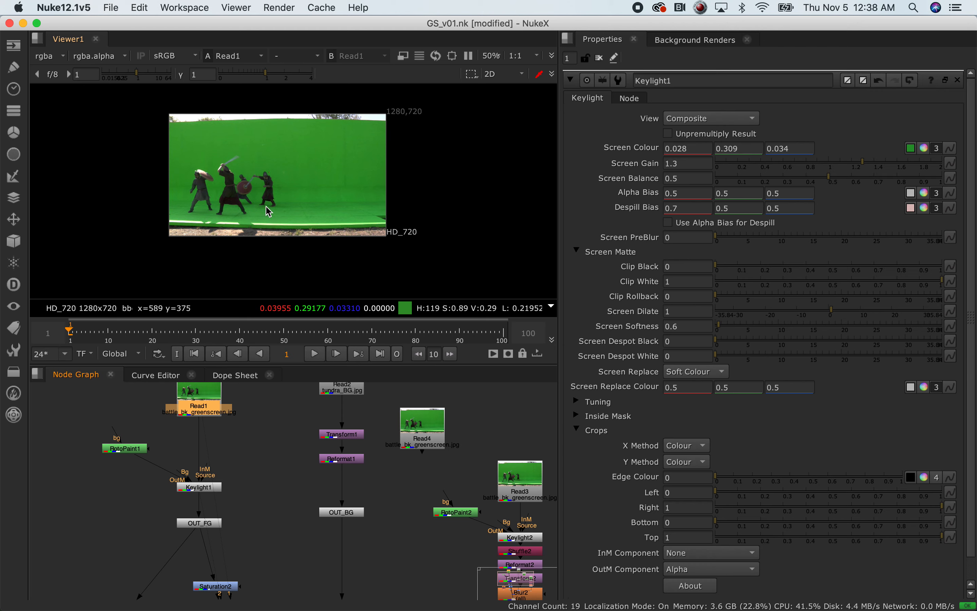
Show the output of Keylight2, the key at the start of the shadow matte branch
middle_click_drag(295, 422, 245, 436)
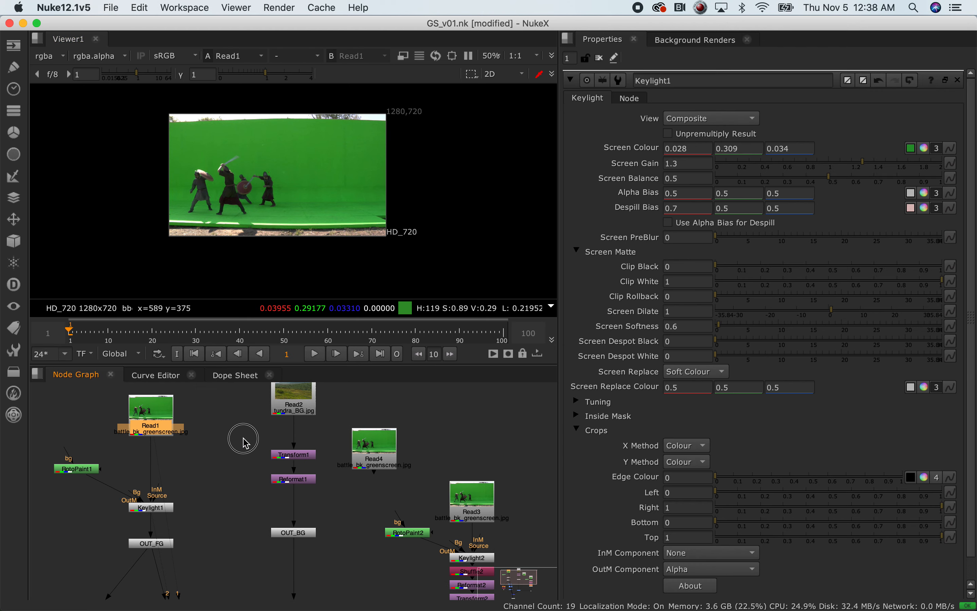
middle_click_drag(328, 503, 300, 457)
scroll(301, 457, "down", 2)
scroll(179, 523, "down", 3)
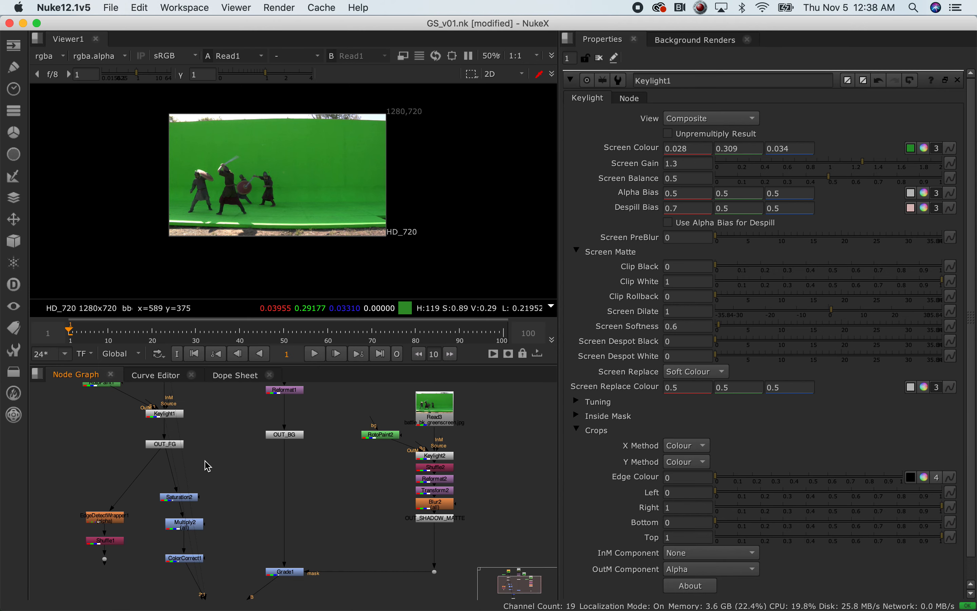
left_click_drag(114, 391, 229, 465)
scroll(362, 468, "up", 2)
scroll(363, 468, "up", 3)
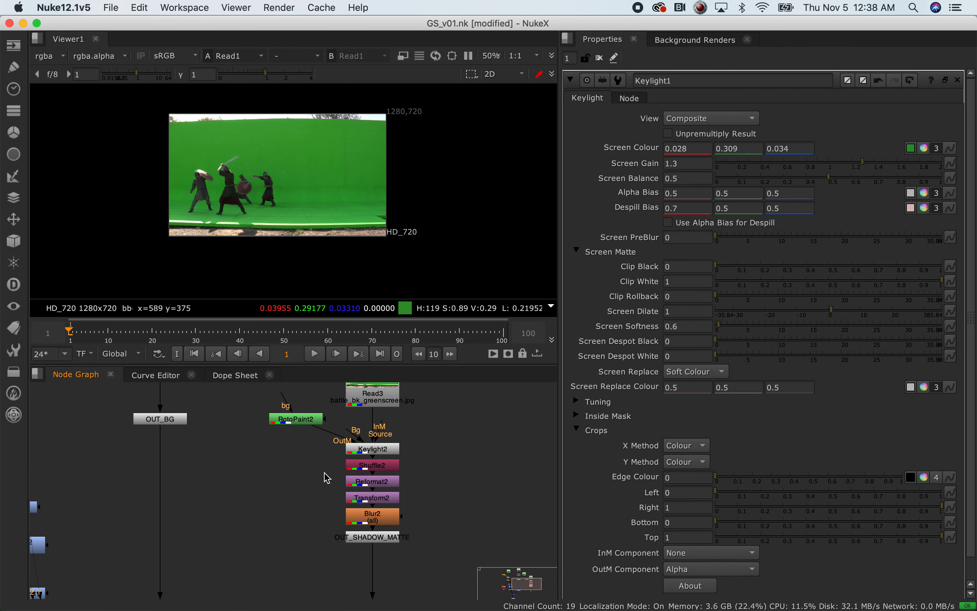
left_click(384, 454)
key("1")
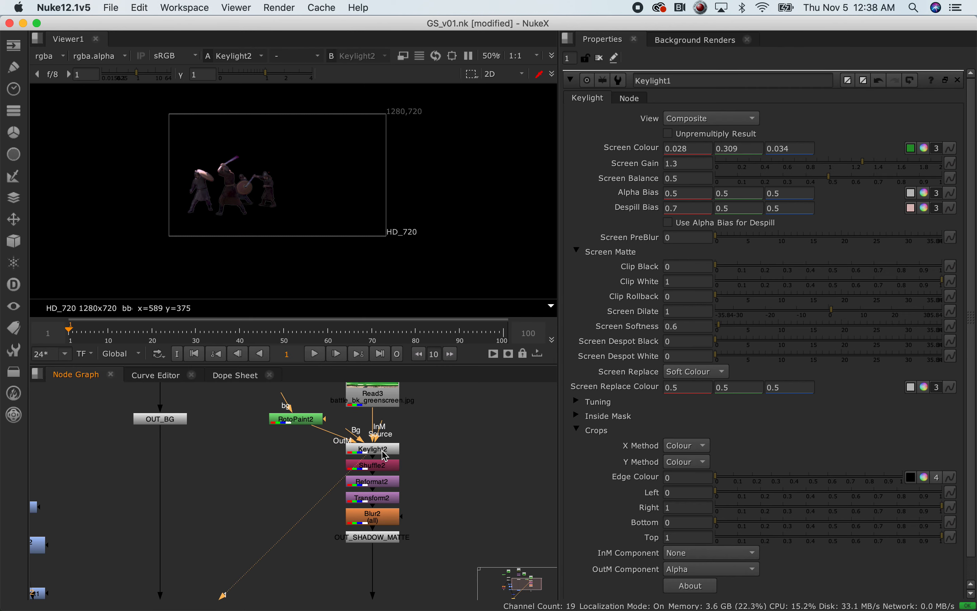
View the Shuffle2 and Reformat2 outputs and open Shuffle2's channel routing
left_click(370, 465)
key("1")
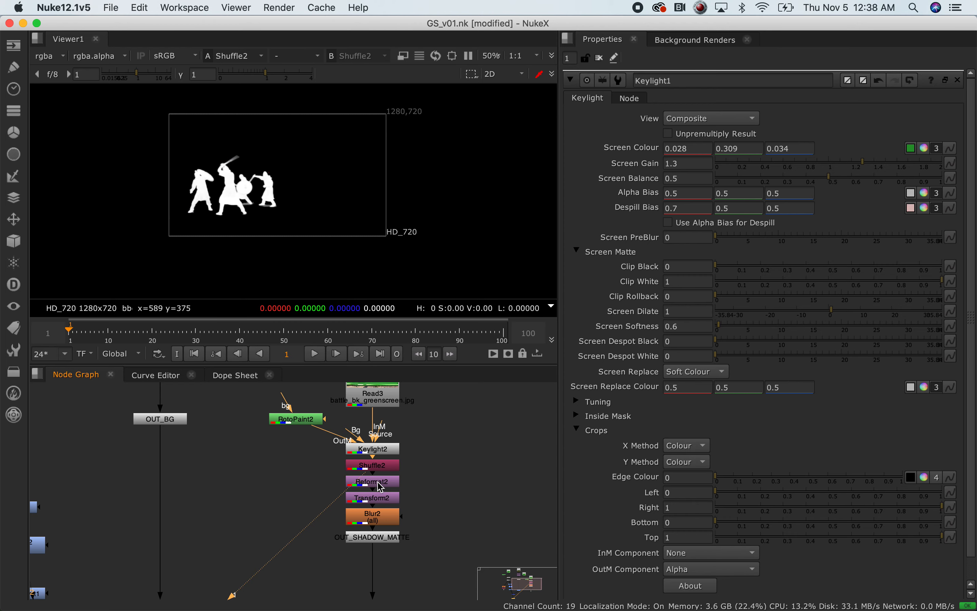
left_click(383, 490)
key("1")
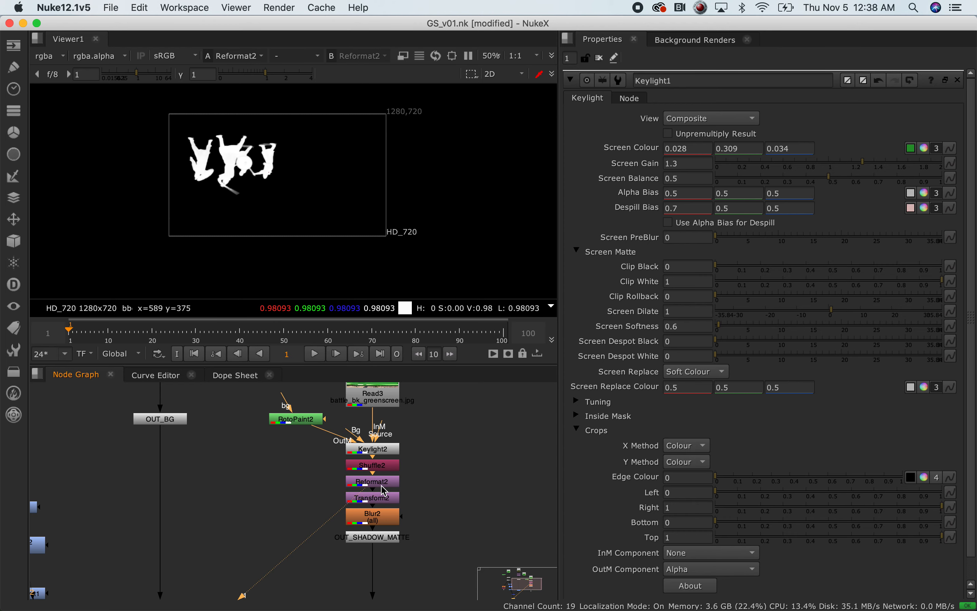
double_click(383, 464)
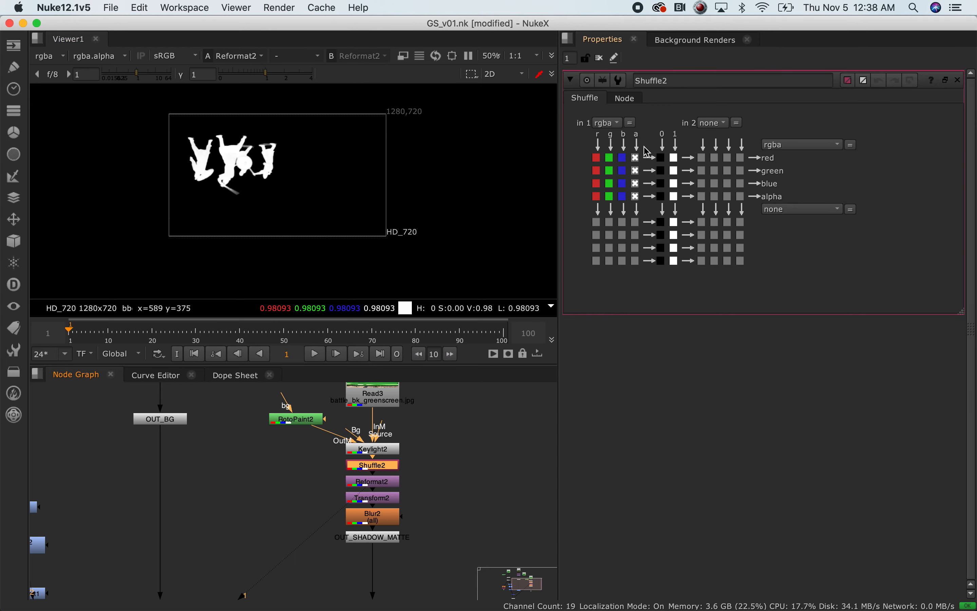
left_click(377, 490)
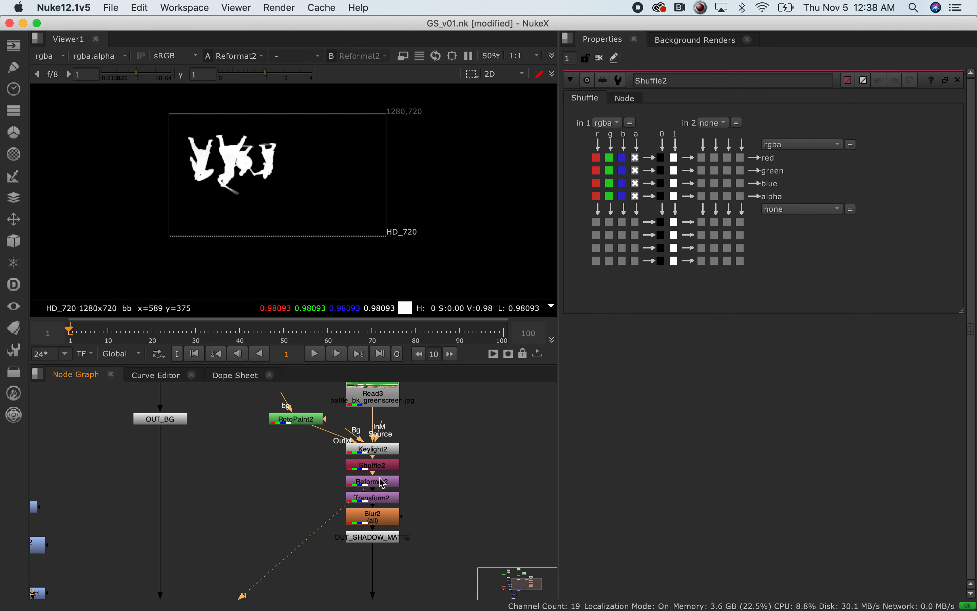
Show the output of Transform2 and open its transform properties
left_click(383, 501)
key("1")
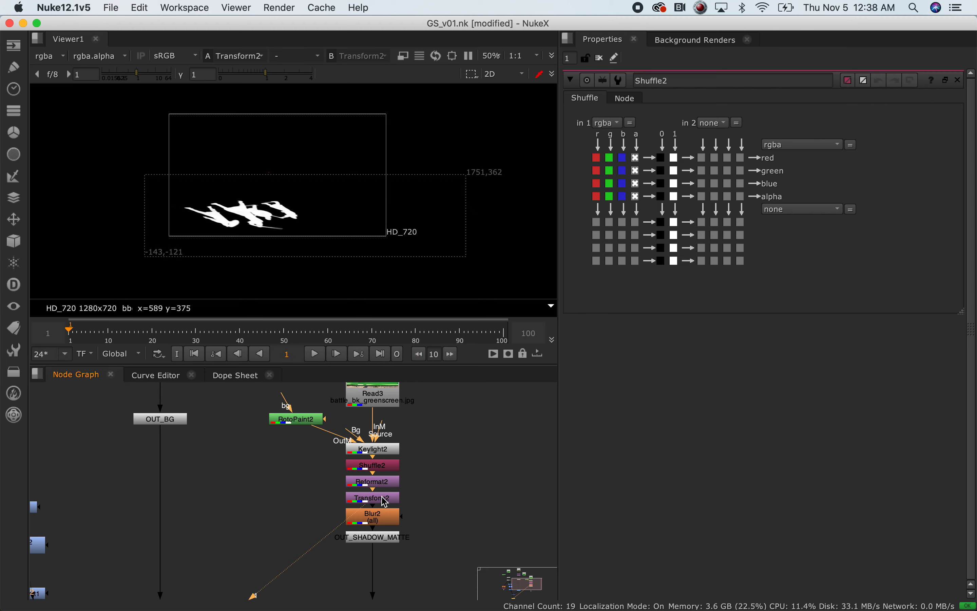
double_click(381, 497)
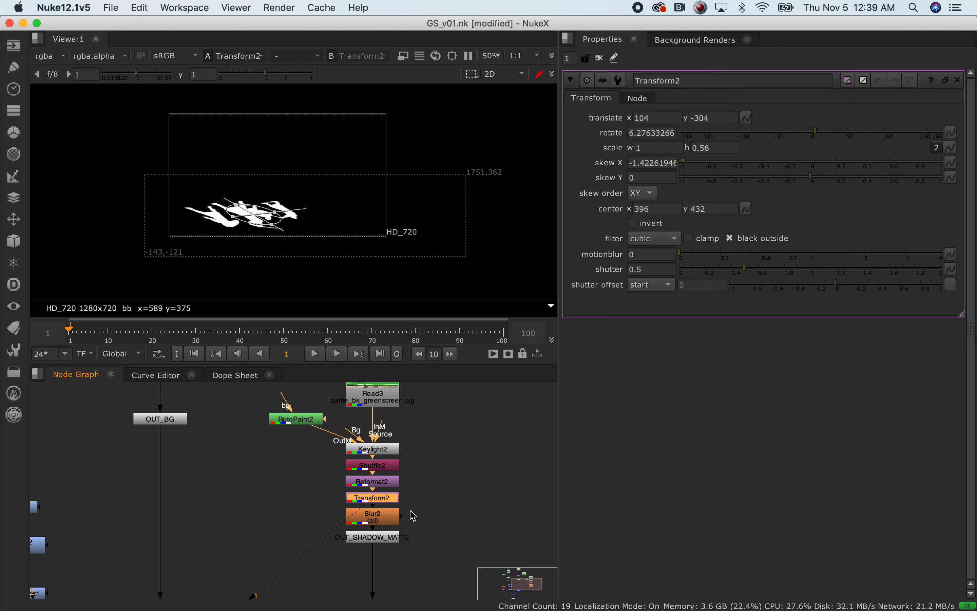
Show the Blur2 output and examine the softened edges of the shadow matte up close
middle_click_drag(327, 560, 351, 466)
left_click(400, 425)
key("1")
scroll(270, 182, "up", 5)
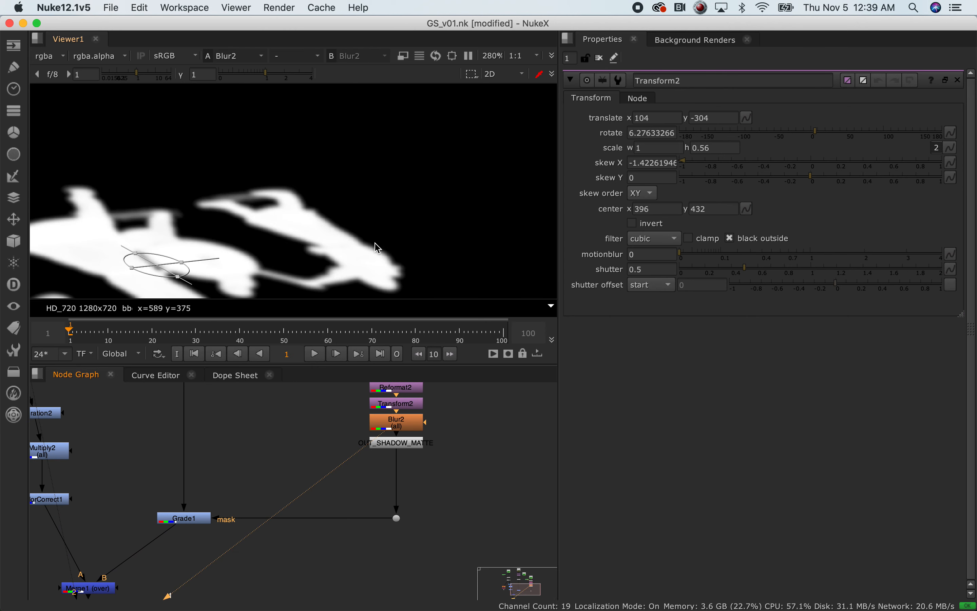
scroll(380, 271, "down", 4)
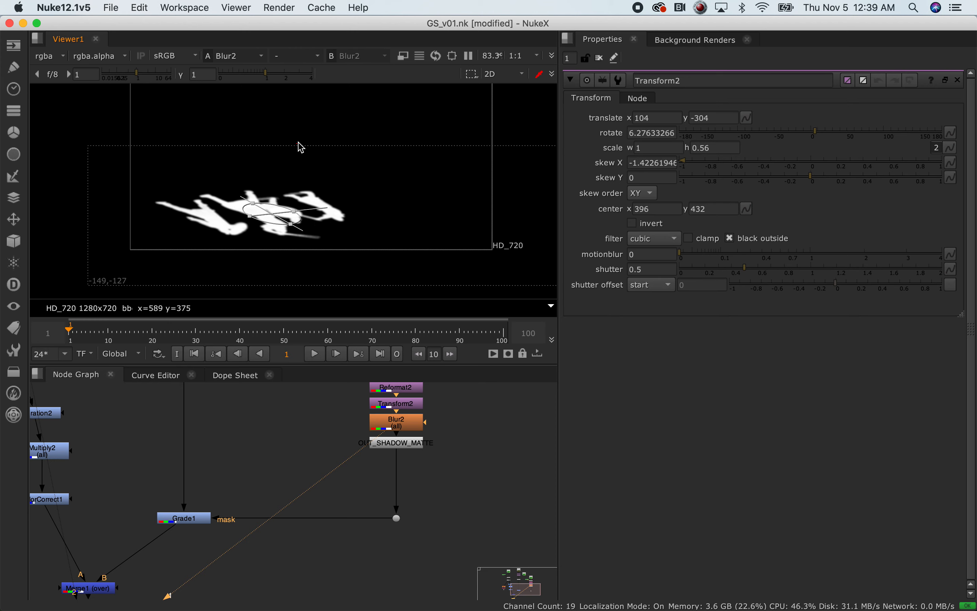
Show the OUT_SHADOW_MATTE output in the viewer and open that node's properties
left_click(418, 431)
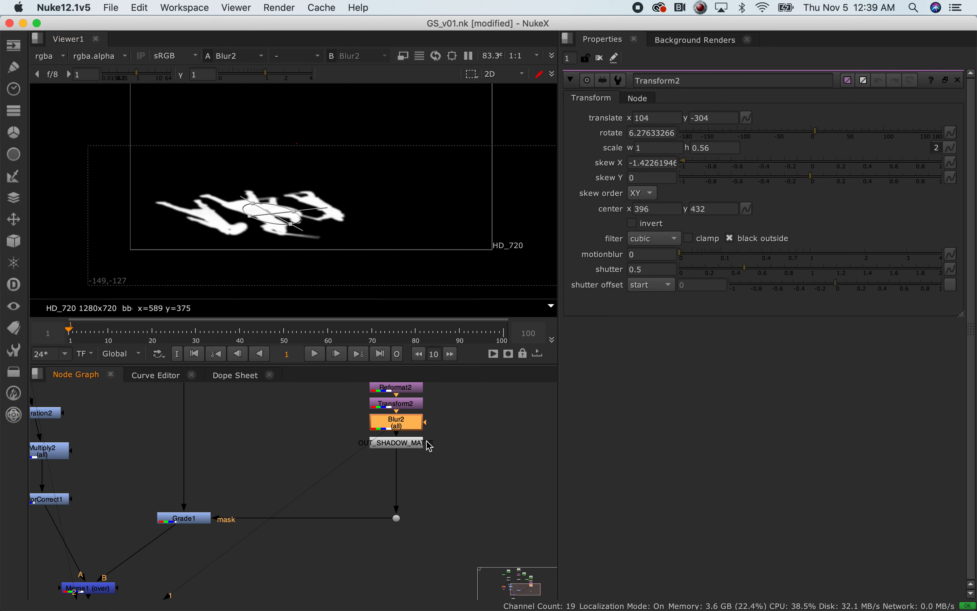
scroll(417, 452, "up", 5)
left_click_drag(458, 422, 321, 460)
key("1")
left_click(380, 441)
double_click(381, 438)
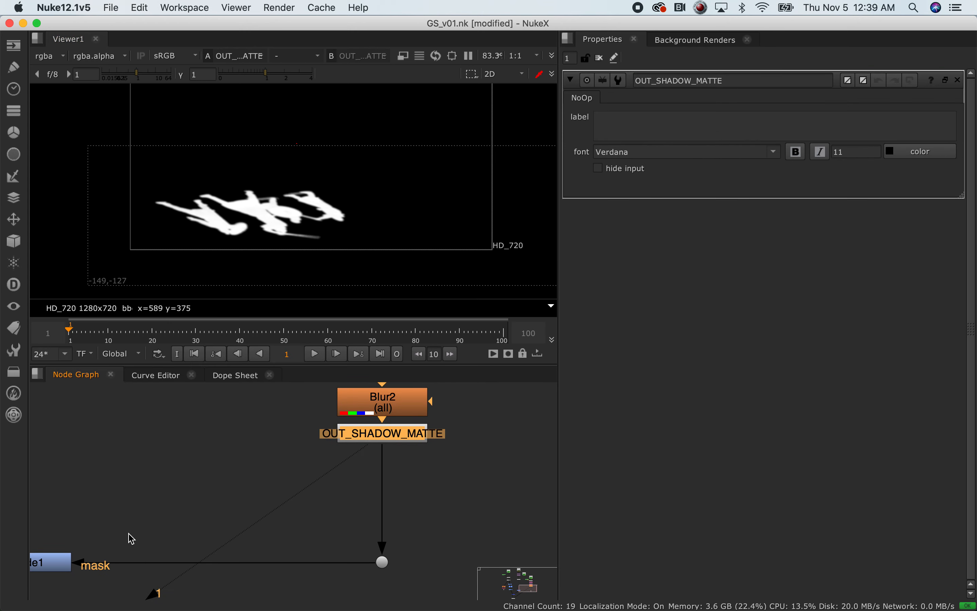
Open Grade1's properties and show its output in the viewer
middle_click_drag(126, 531, 334, 455)
middle_click_drag(521, 471, 361, 483)
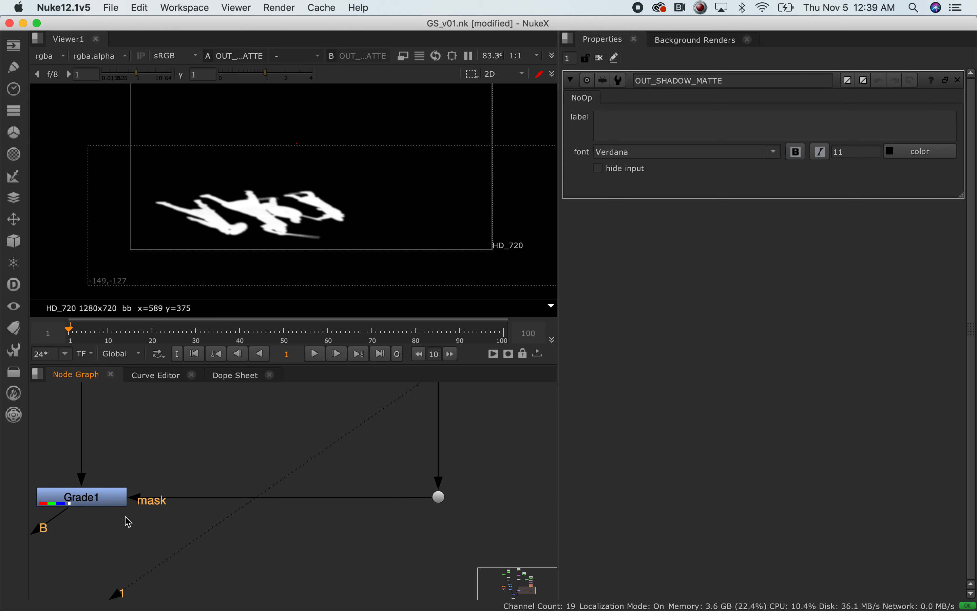
scroll(155, 461, "down", 6)
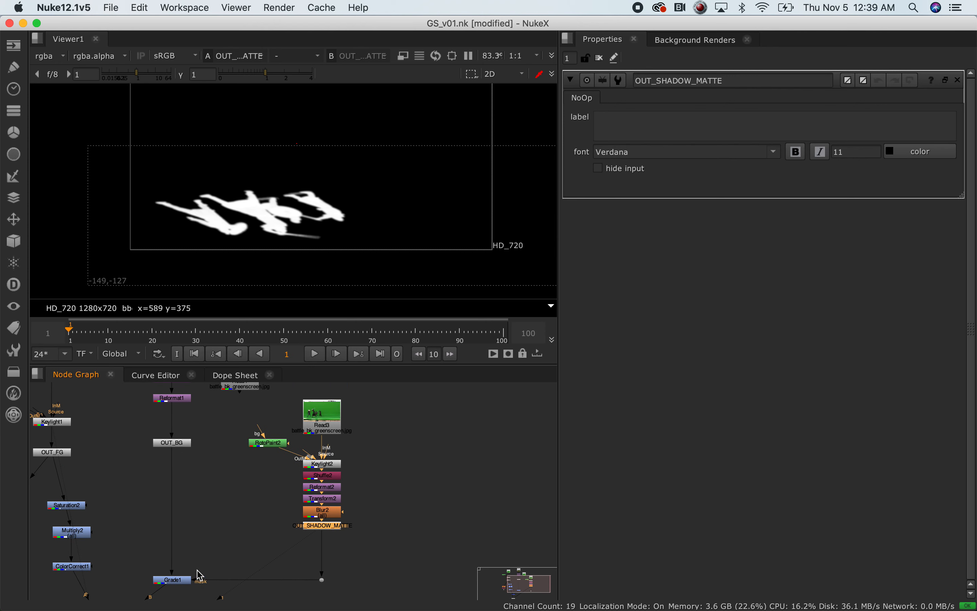
middle_click_drag(196, 569, 181, 499)
double_click(179, 500)
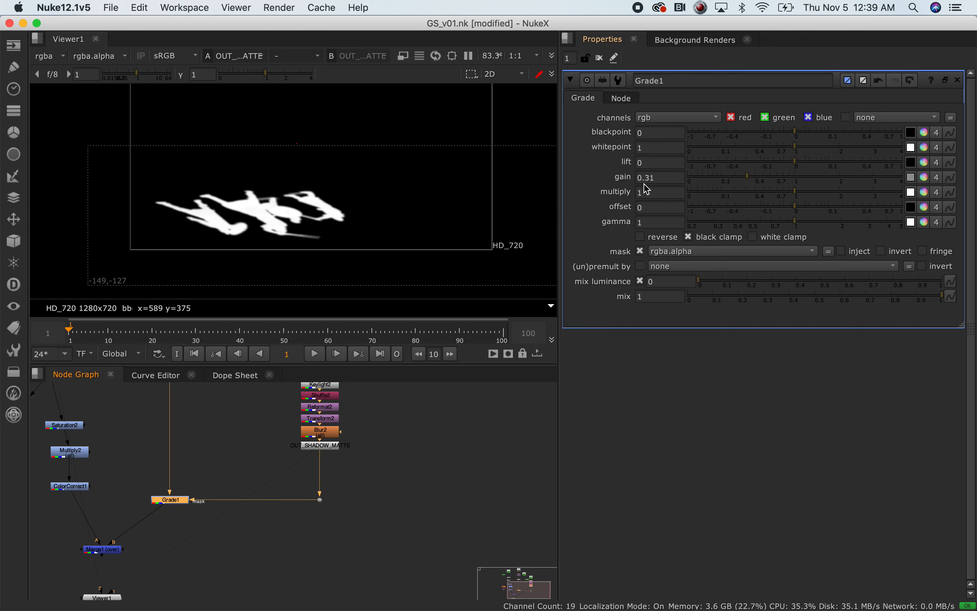
scroll(207, 504, "up", 3)
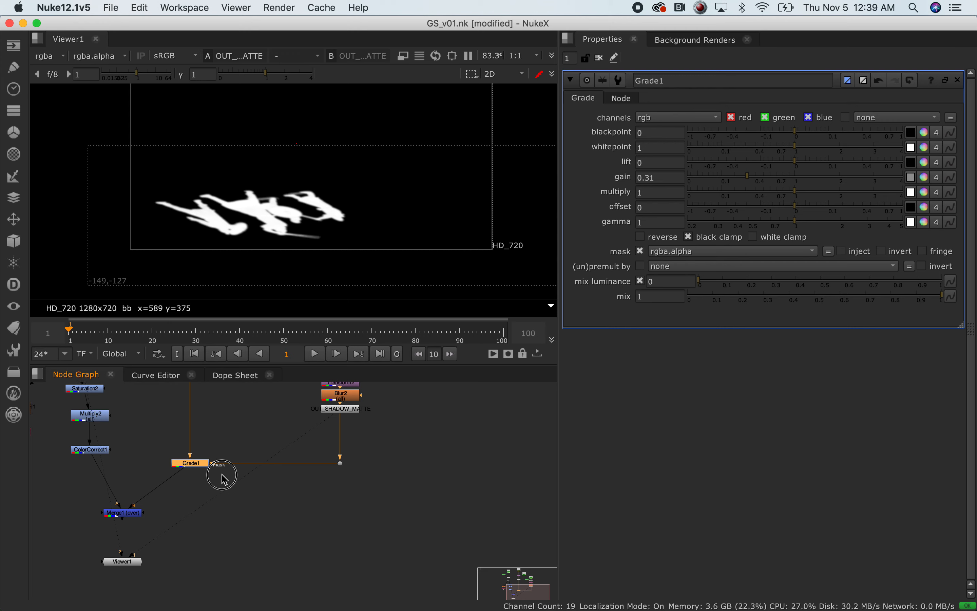
key("1")
left_click(203, 463)
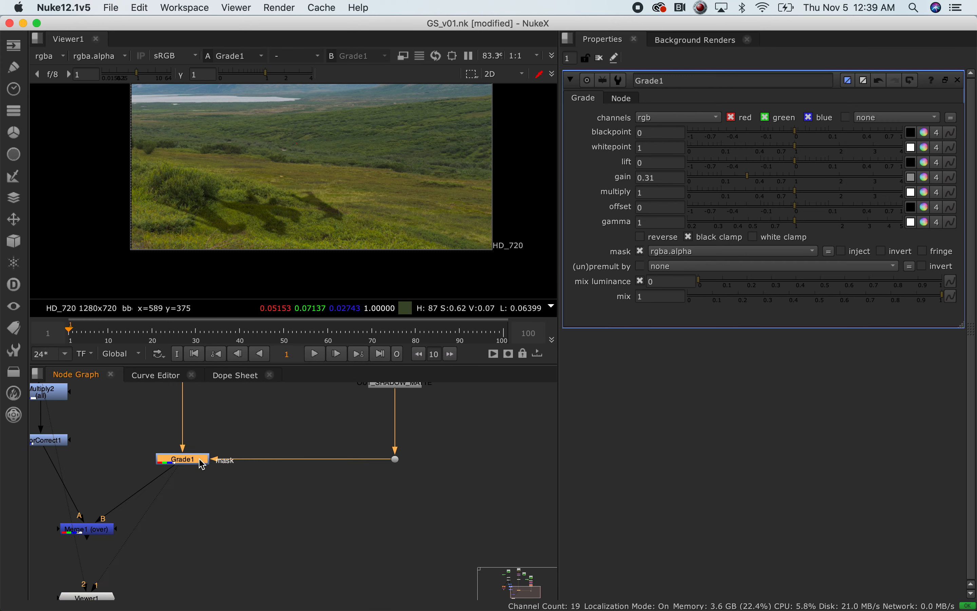
View the OUT_SHADOW_MATTE output again and return the viewer to Grade1 for comparison
middle_click_drag(395, 397, 404, 454)
left_click(405, 442)
key("1")
left_click(204, 516)
key("1")
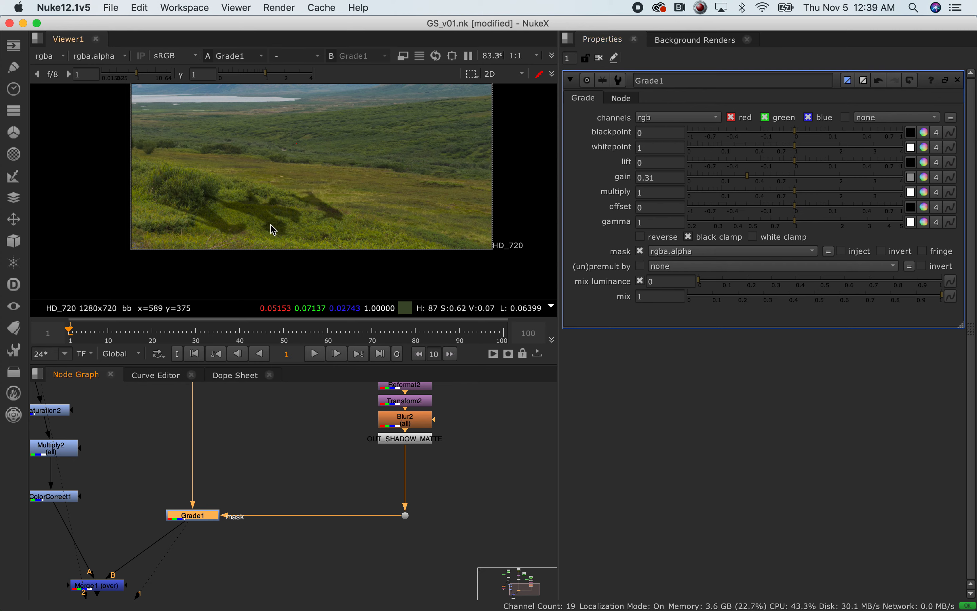
Examine the grass shadow up close while raising Grade1's gain to about 0.94 and returning it to 0.31
scroll(267, 223, "up", 10)
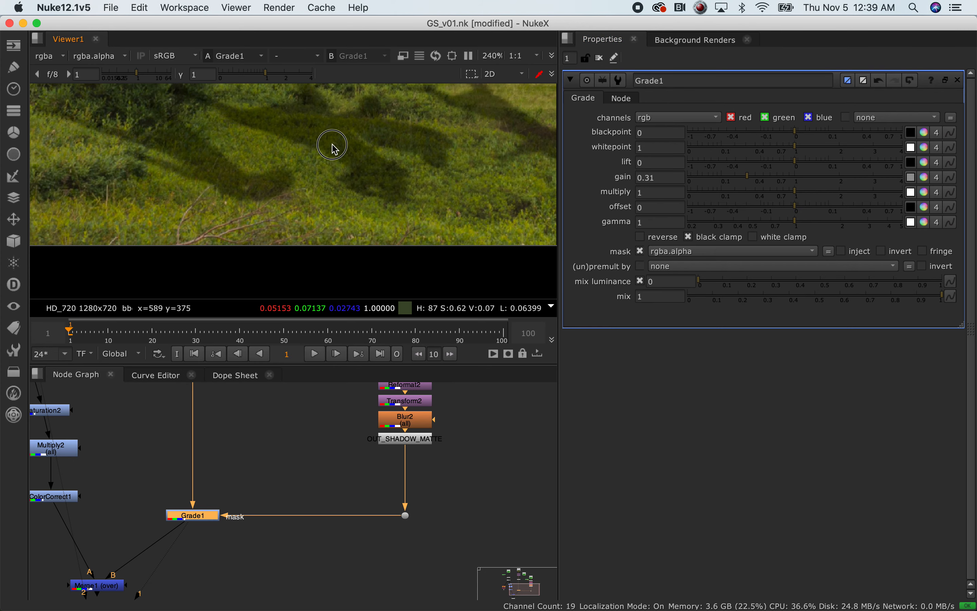
middle_click_drag(332, 143, 317, 185)
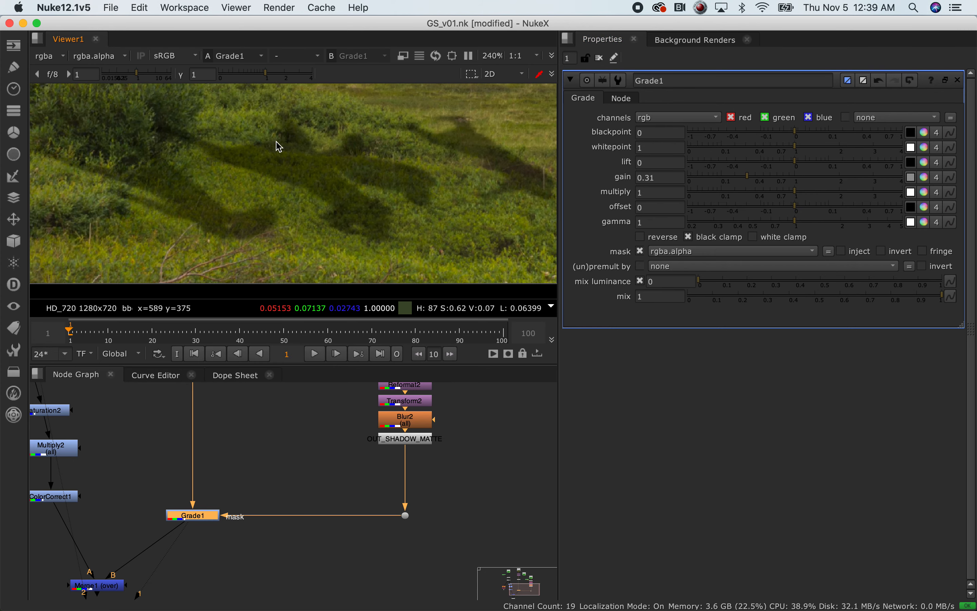
scroll(280, 147, "up", 3)
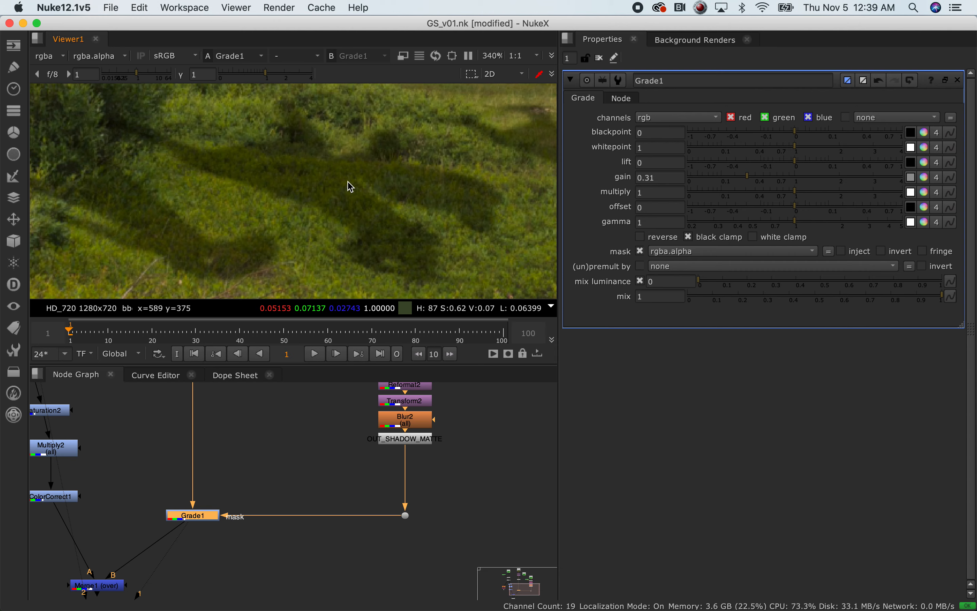
left_click_drag(748, 178, 795, 183)
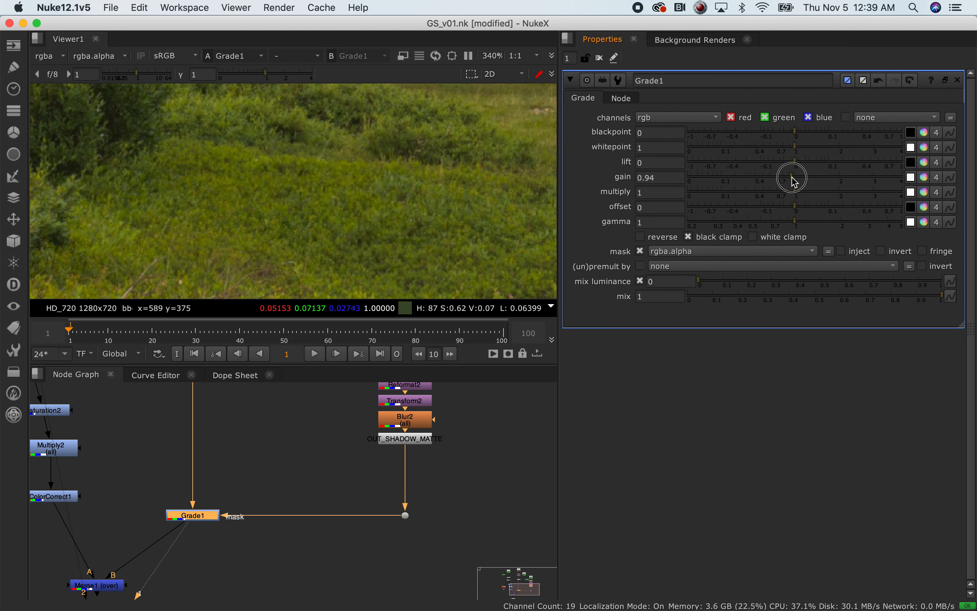
left_click_drag(794, 181, 749, 182)
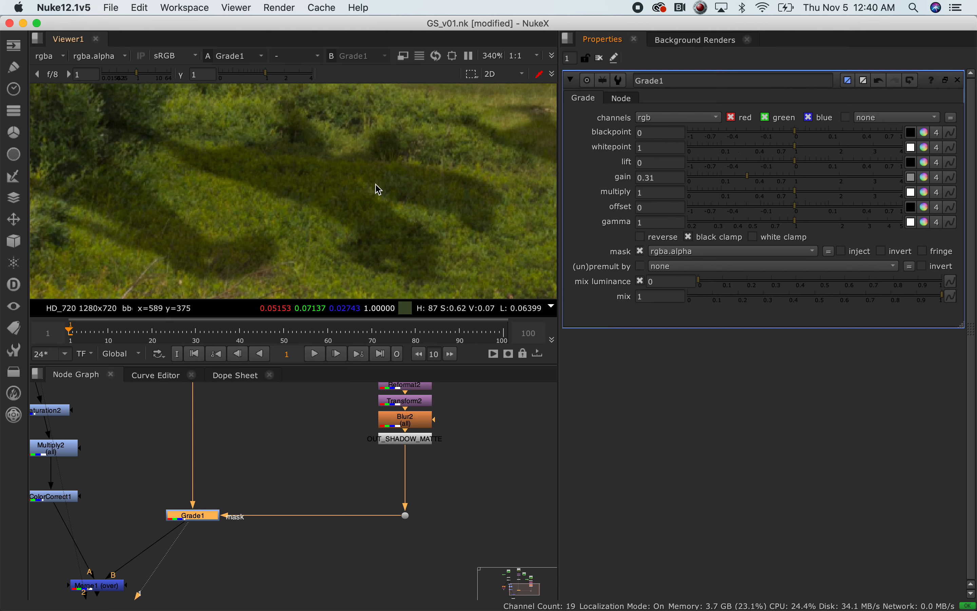
scroll(376, 188, "down", 5)
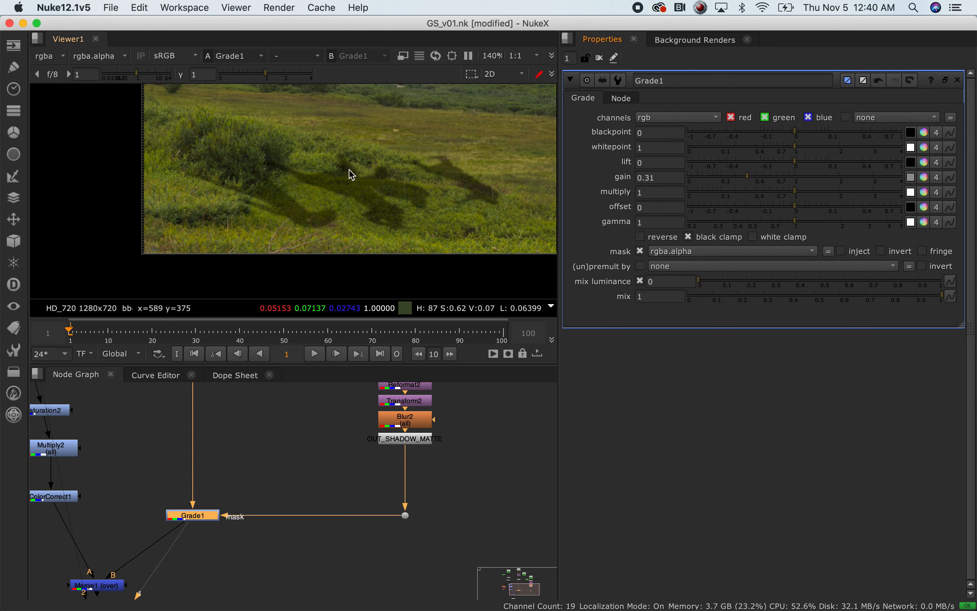
scroll(378, 217, "down", 2)
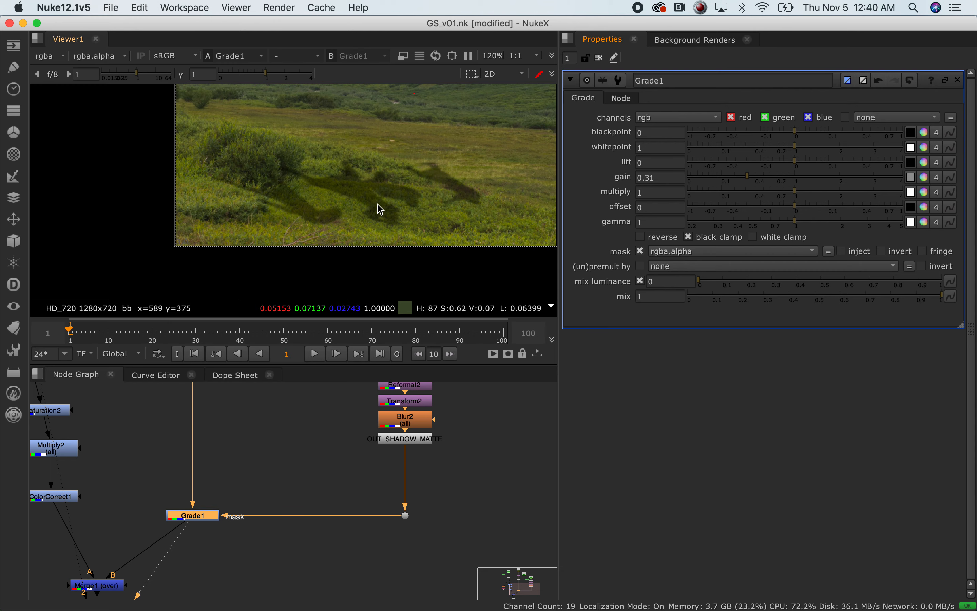
Show the Merge1 output in the viewer to see the warriors over their shadow
middle_click_drag(214, 562, 283, 508)
left_click(159, 542)
key("1")
left_click(201, 532)
Look over the full node graph, from the Keylight1 foreground branch to the background and shadow branches
middle_click_drag(329, 429, 327, 479)
scroll(330, 444, "down", 8)
middle_click_drag(314, 441, 225, 508)
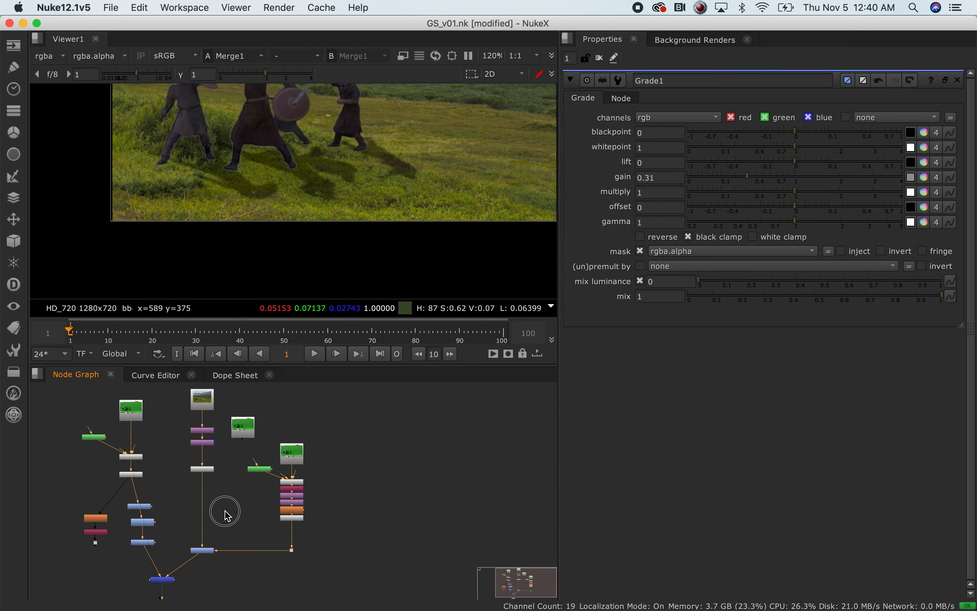
scroll(127, 431, "up", 3)
scroll(129, 483, "up", 4)
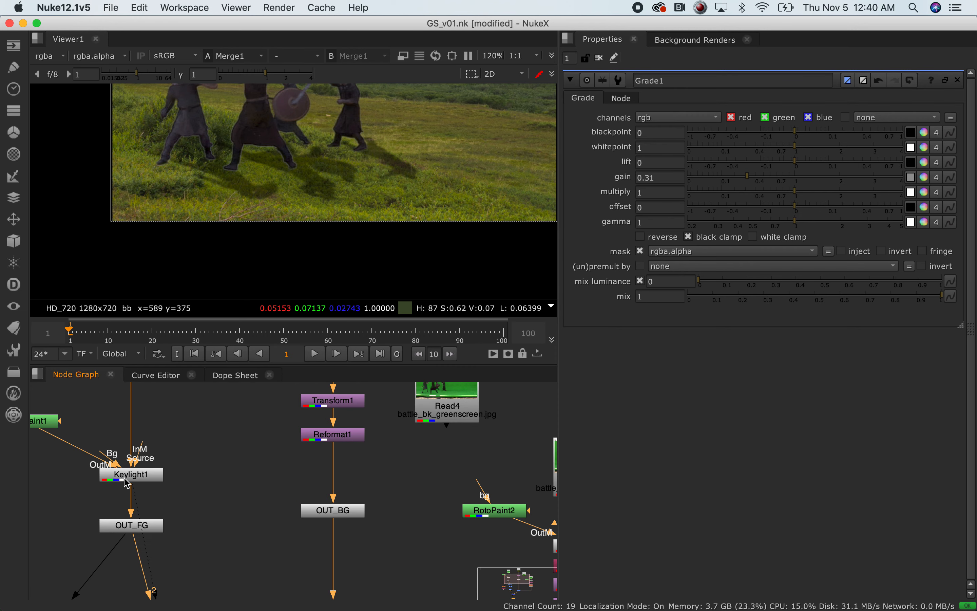
middle_click_drag(92, 502, 259, 475)
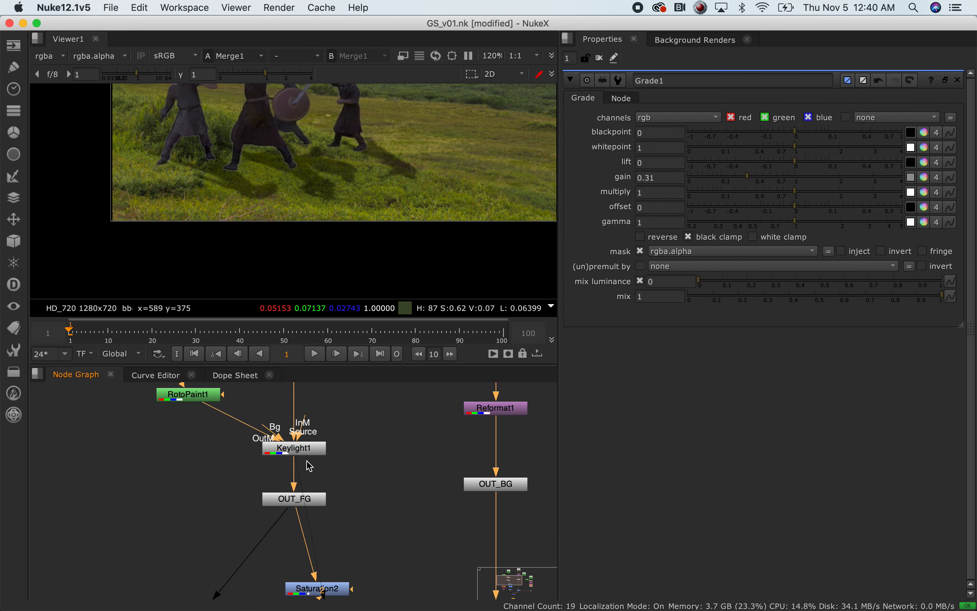
scroll(306, 460, "down", 3)
middle_click_drag(354, 421, 244, 456)
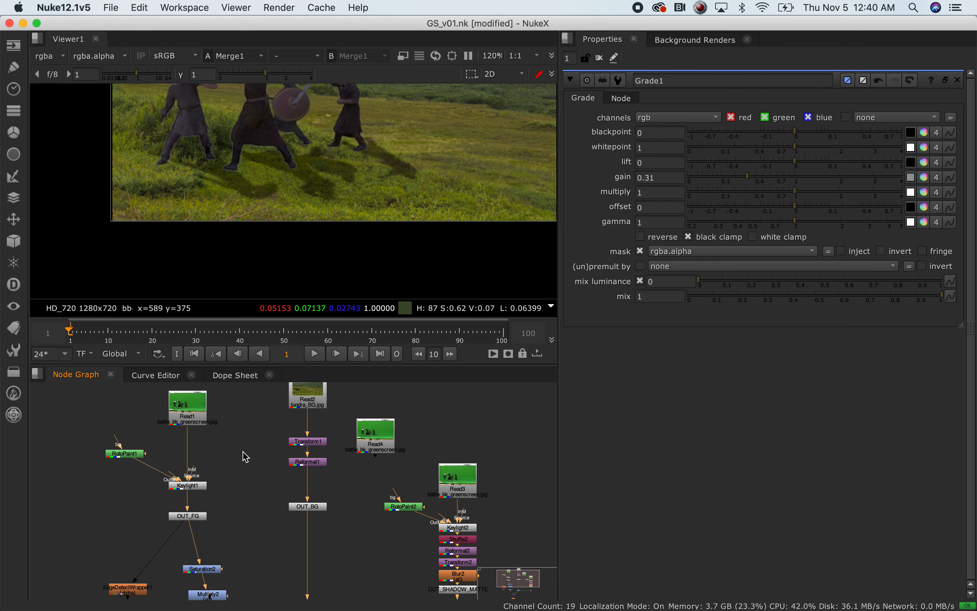
Move the unconnected Read4 node into empty space beyond the shadow branch and show its whole image in the viewer
left_click_drag(390, 445, 529, 441)
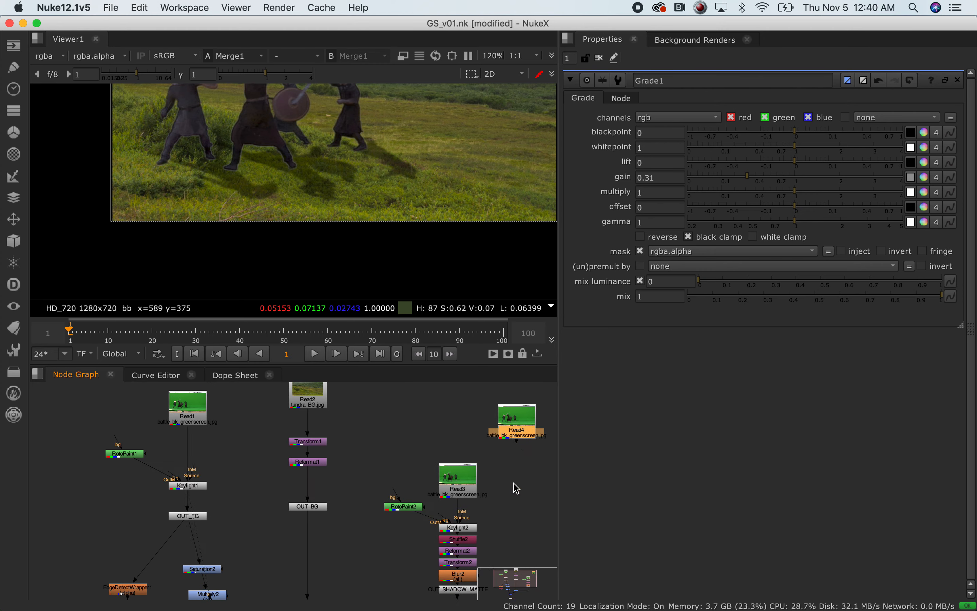
middle_click_drag(505, 487, 295, 446)
left_click_drag(301, 395, 464, 439)
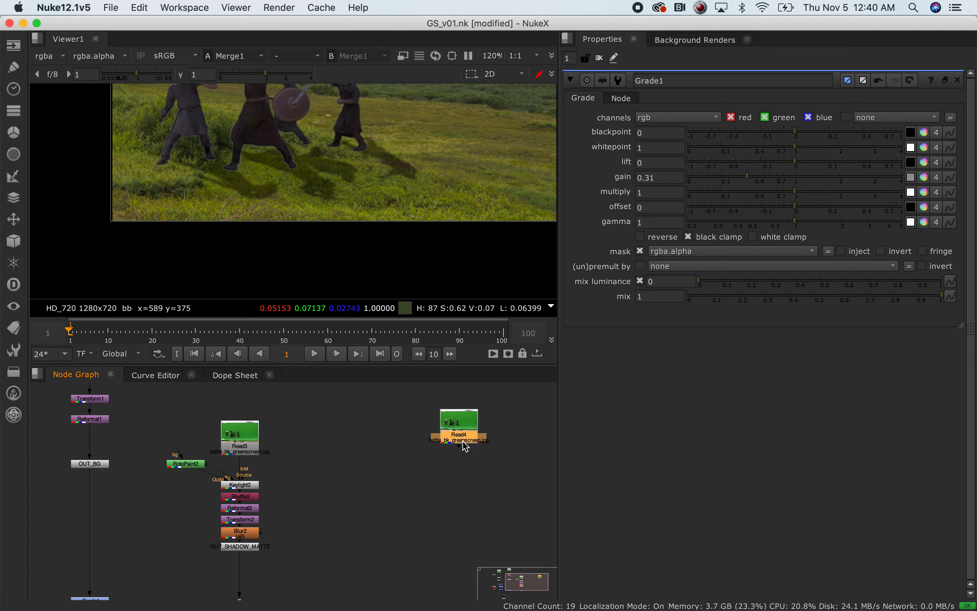
key("1")
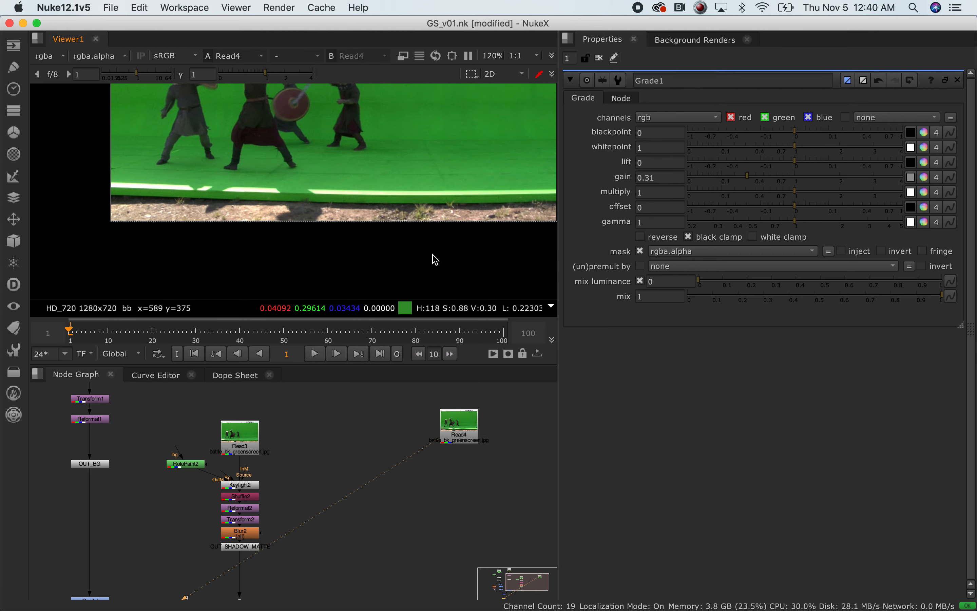
key("f")
left_click_drag(470, 427, 441, 421)
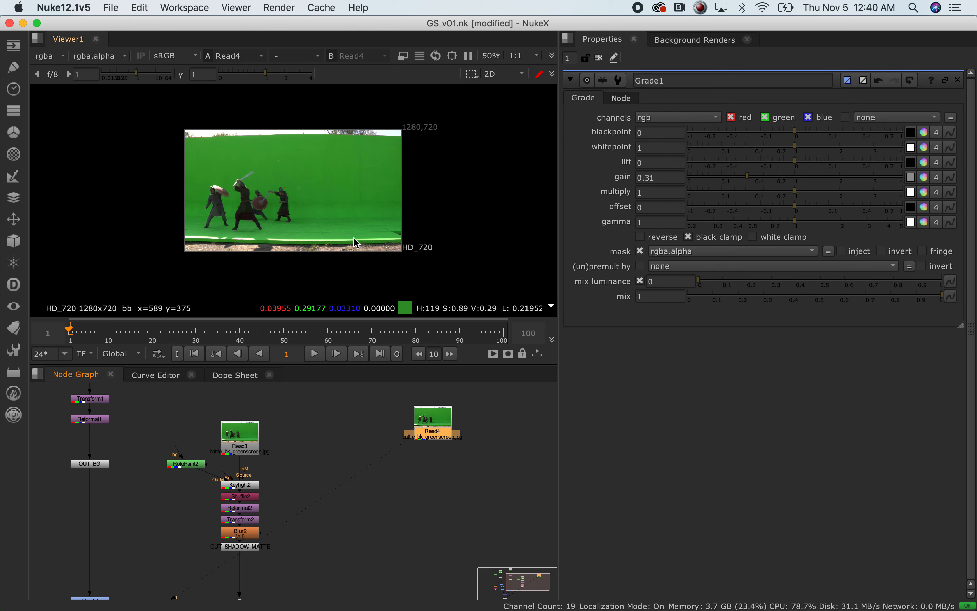
left_click_drag(431, 432, 412, 434)
Add a Shuffle node under Read4, route the green channel into red, green, blue and alpha, and inspect the result
key("Tab")
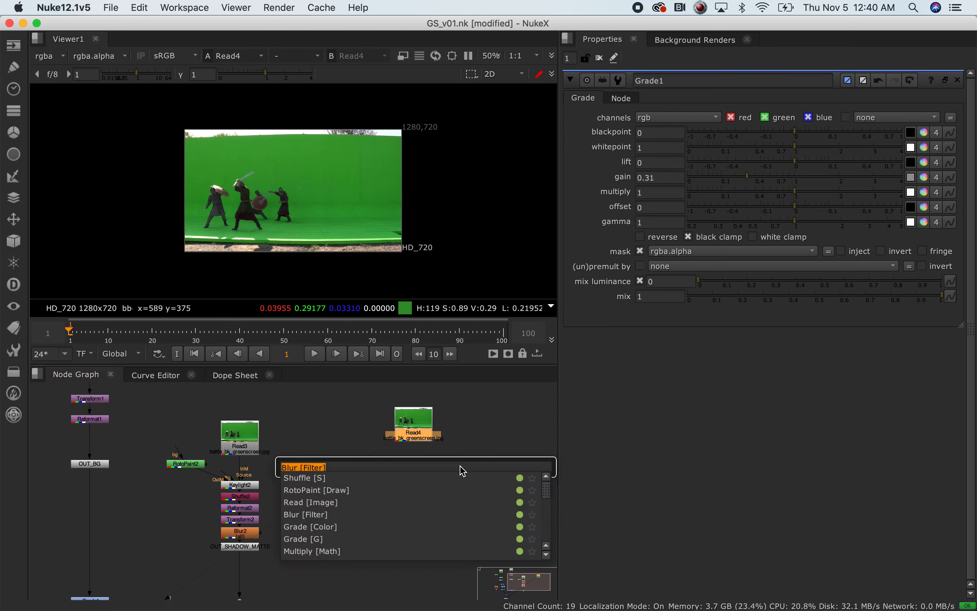
type("shuffle")
key("Down")
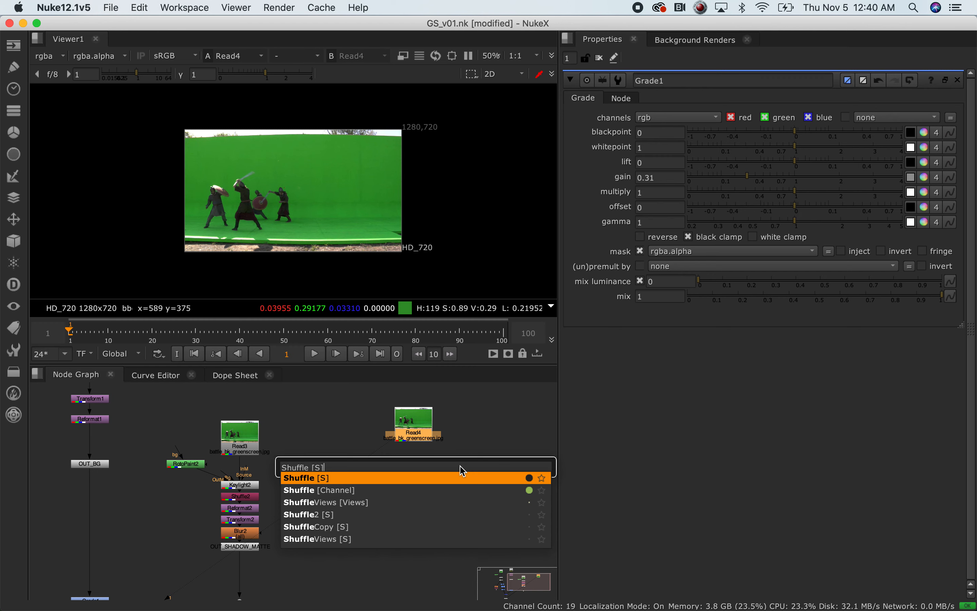
key("Return")
left_click(610, 157)
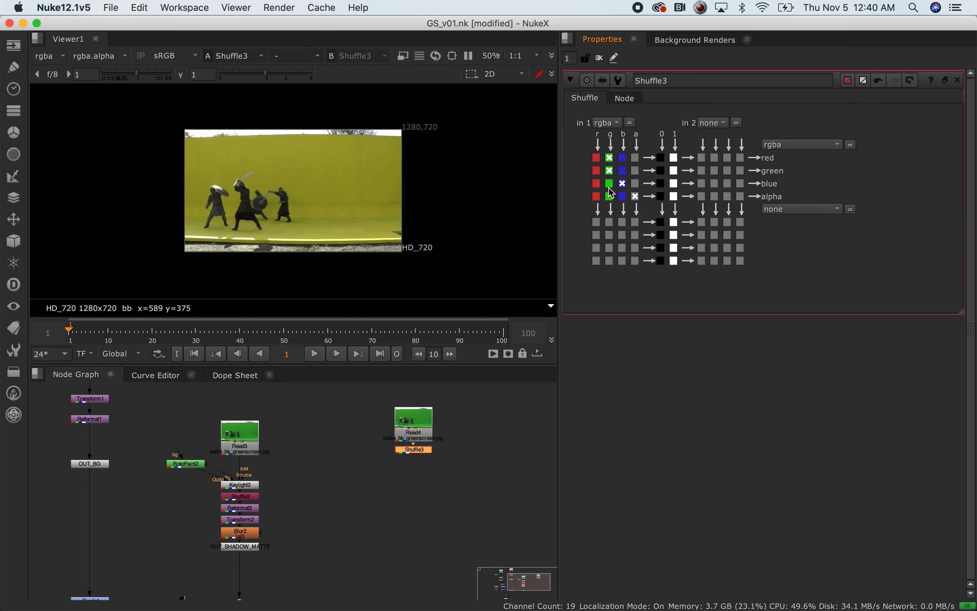
left_click(610, 183)
left_click(610, 196)
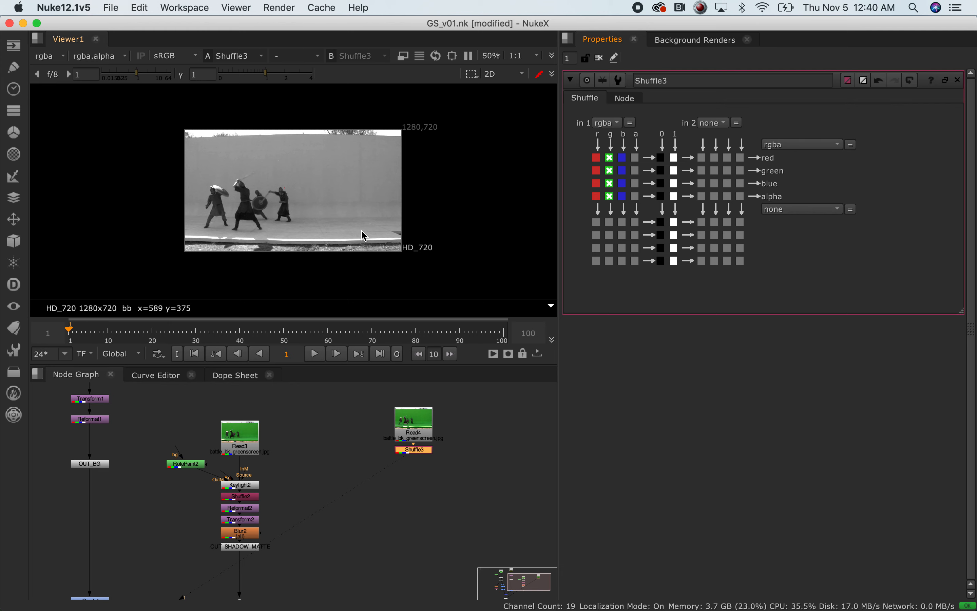
scroll(303, 212, "up", 3)
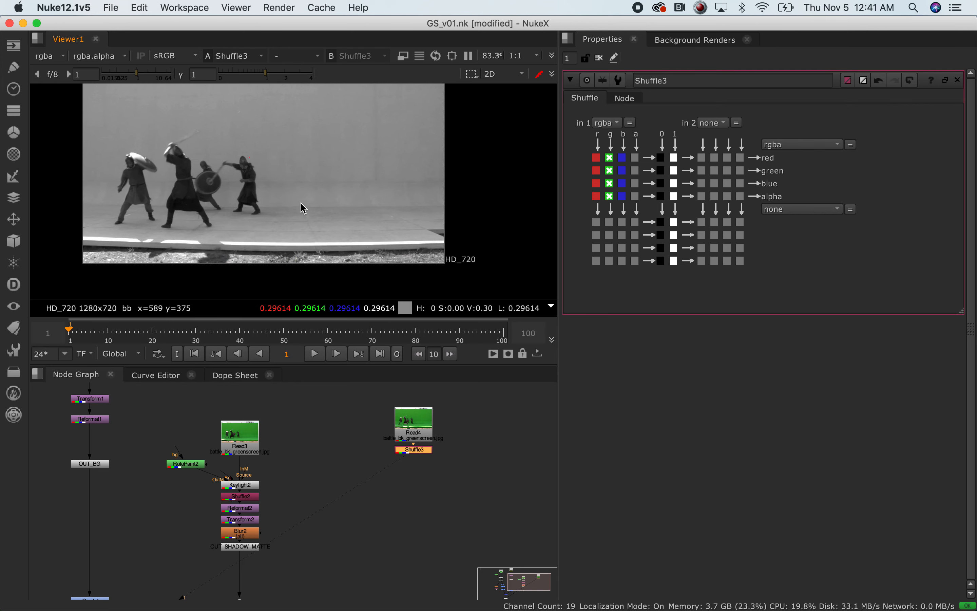
scroll(292, 178, "down", 2)
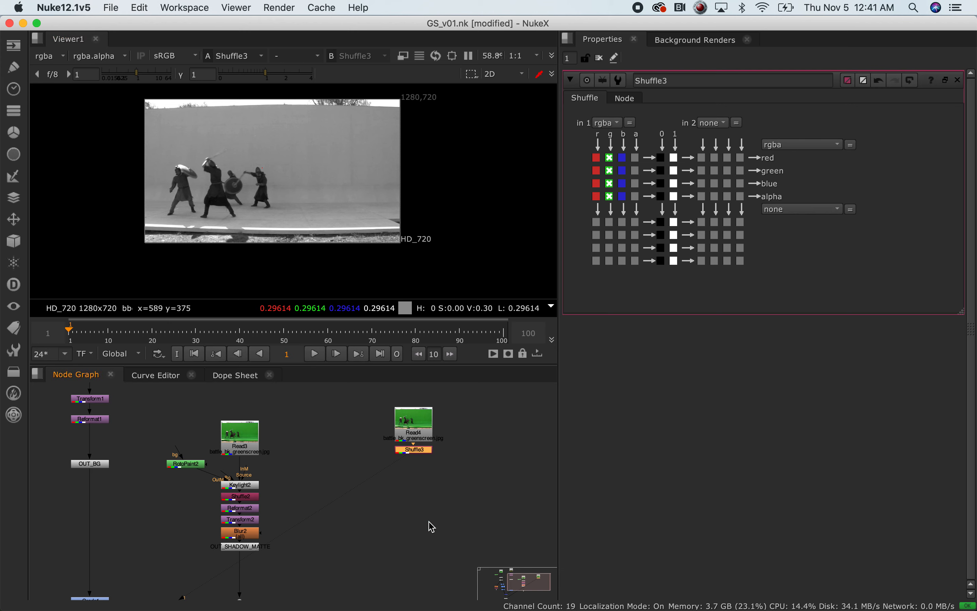
Add a Keyer node below Shuffle3
key("Tab")
type("keyer")
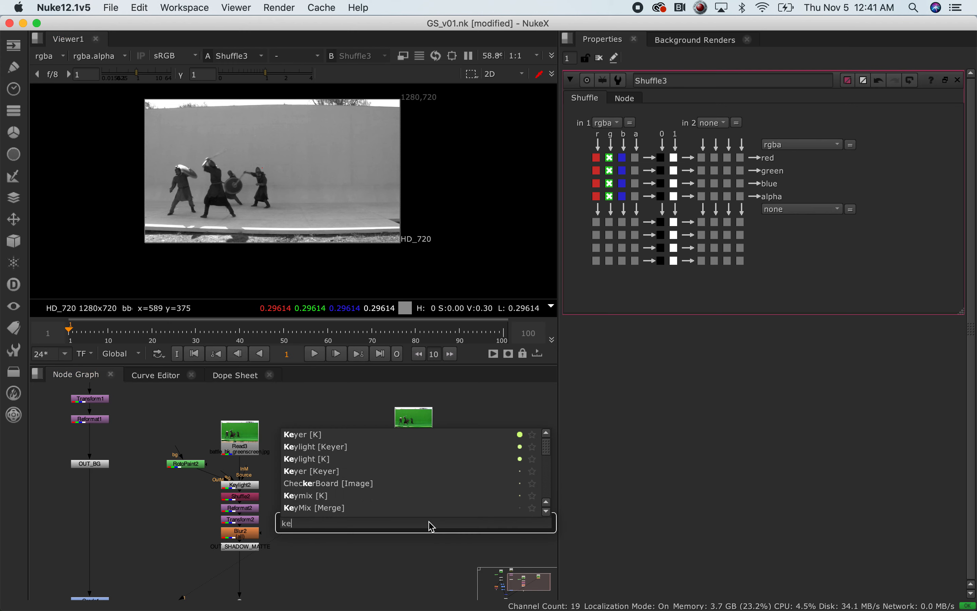
key("Down")
key("Return")
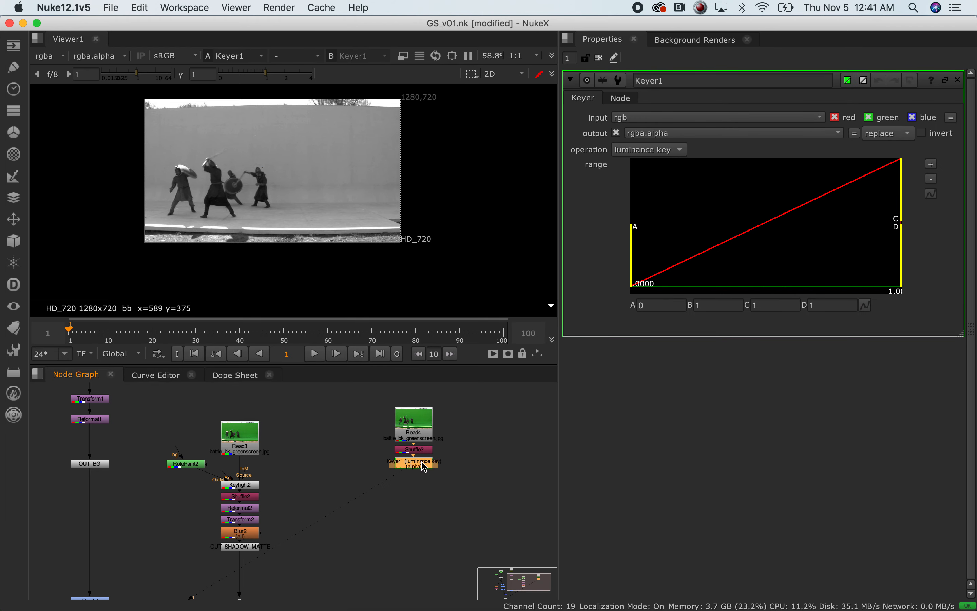
Tighten Keyer1's luminance key range to about 0.110 for A and 0.209 for B
mouse_move(636, 254)
left_mouse_down()
mouse_move(741, 249)
mouse_move(702, 240)
mouse_move(613, 247)
mouse_move(682, 242)
mouse_move(631, 238)
left_mouse_up()
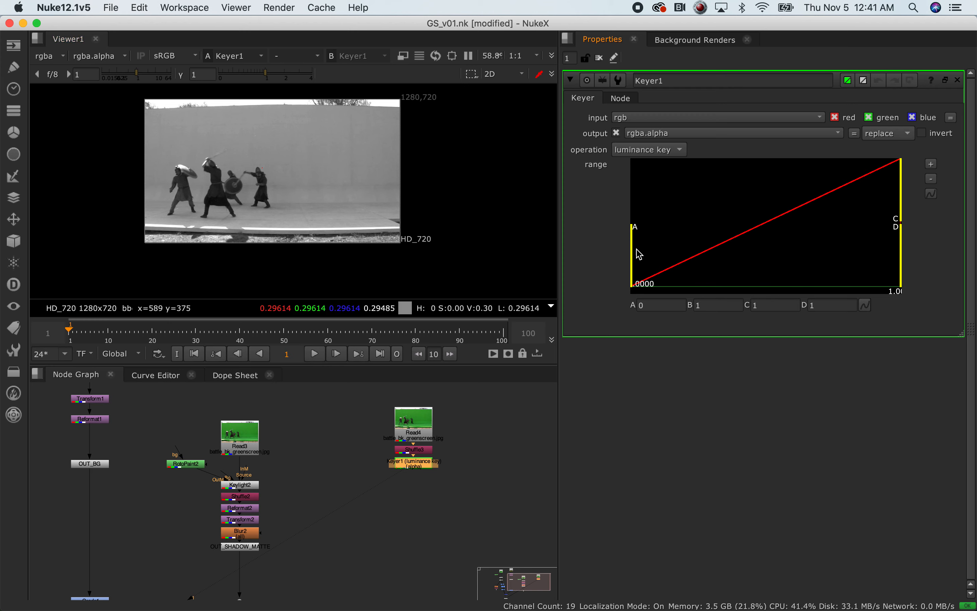
left_click_drag(635, 255, 697, 252)
left_click_drag(897, 219, 835, 218)
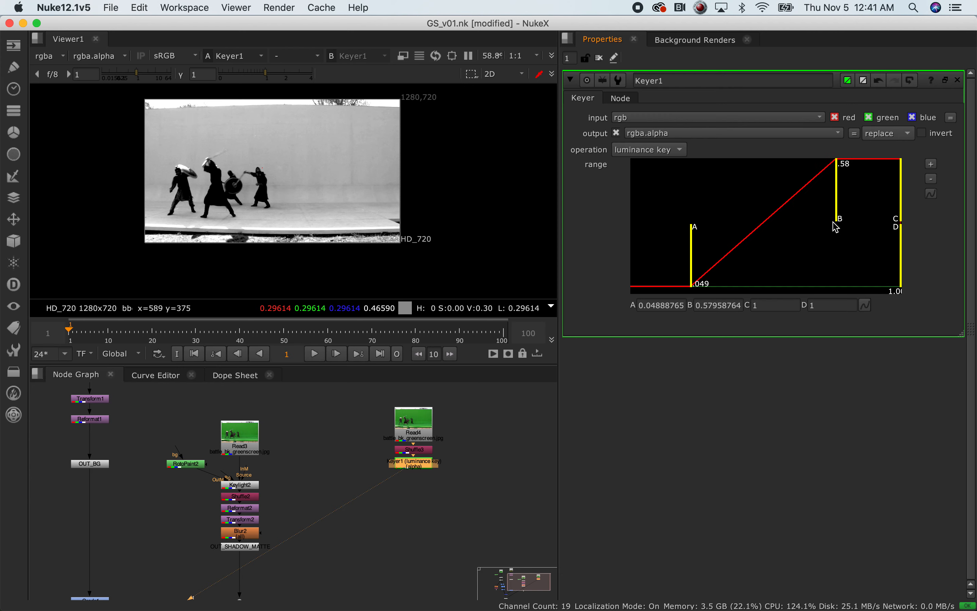
left_click_drag(692, 257, 708, 256)
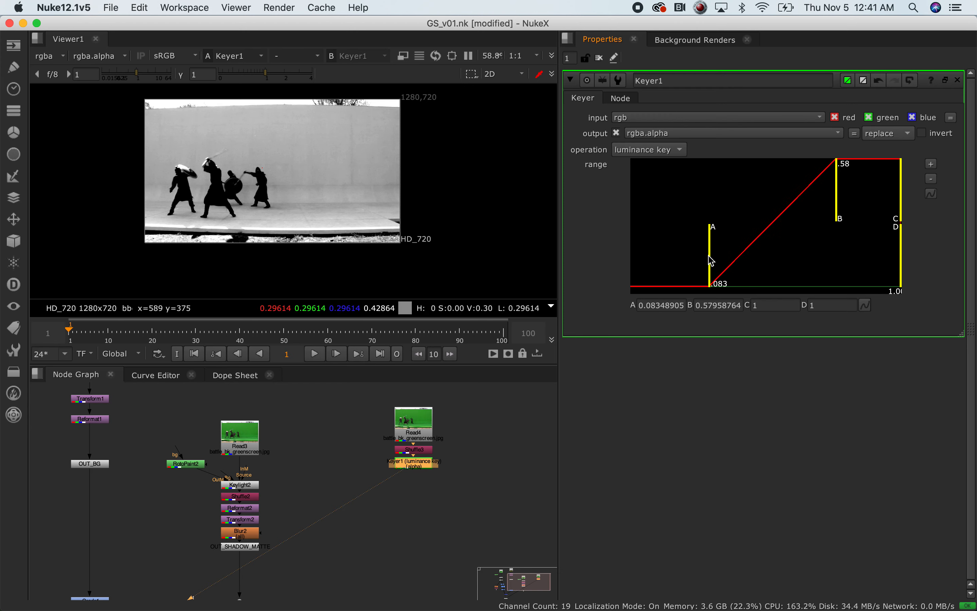
mouse_move(839, 219)
left_mouse_down()
mouse_move(763, 214)
mouse_move(864, 212)
mouse_move(841, 214)
left_mouse_up()
mouse_move(708, 269)
left_mouse_down()
mouse_move(632, 270)
mouse_move(719, 269)
mouse_move(720, 283)
mouse_move(743, 282)
mouse_move(721, 284)
left_mouse_up()
left_click_drag(841, 218, 755, 221)
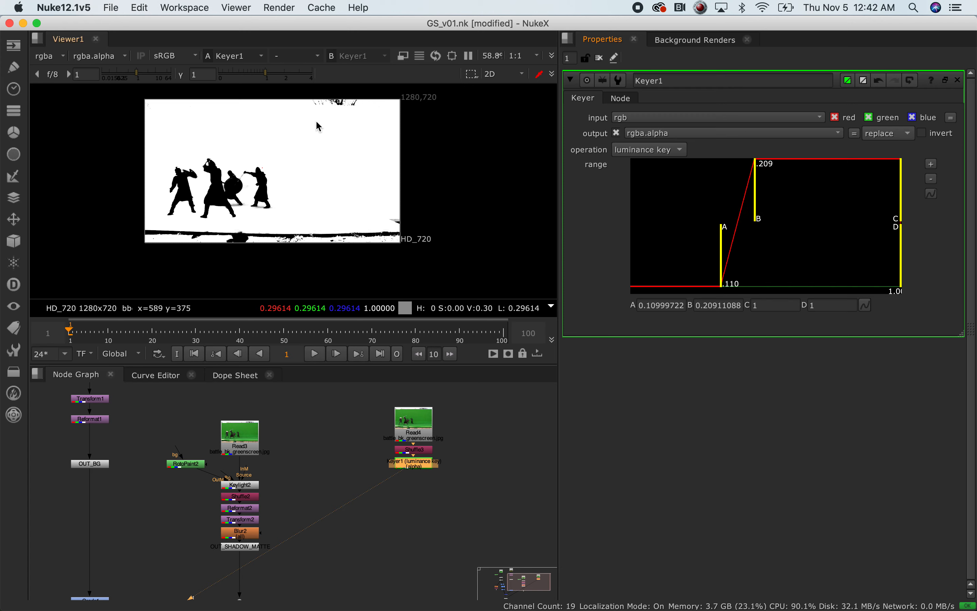
Add an Invert node below Keyer1 and space the Keyer1 and Invert1 nodes slightly apart
left_click_drag(406, 473, 406, 477)
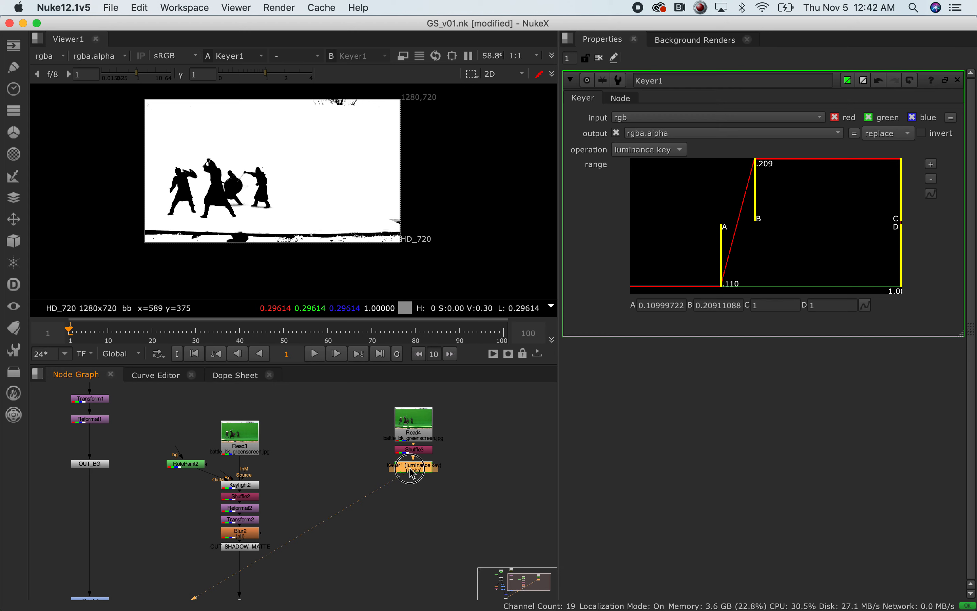
key("Tab")
type("invert")
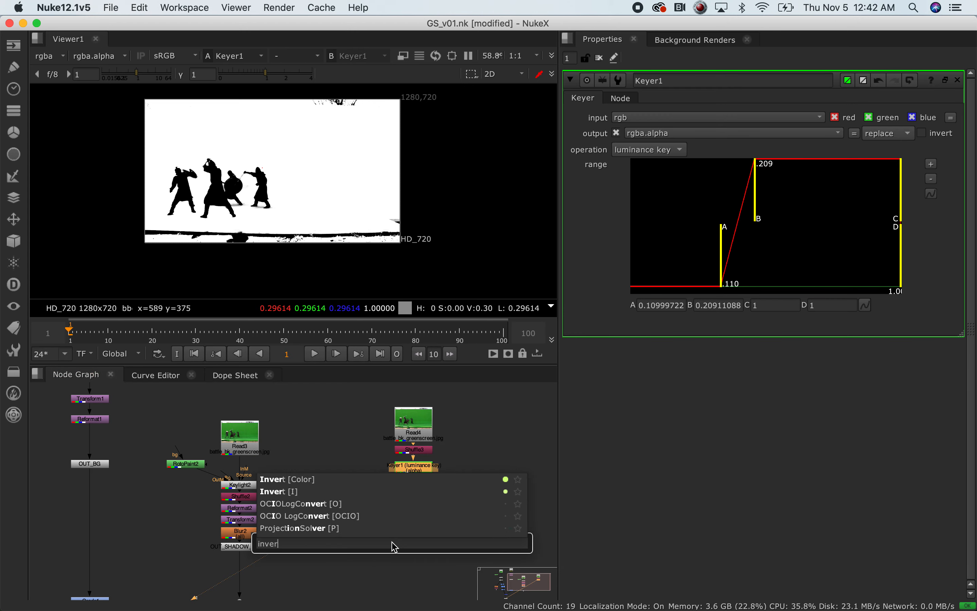
key("Down")
key("Return")
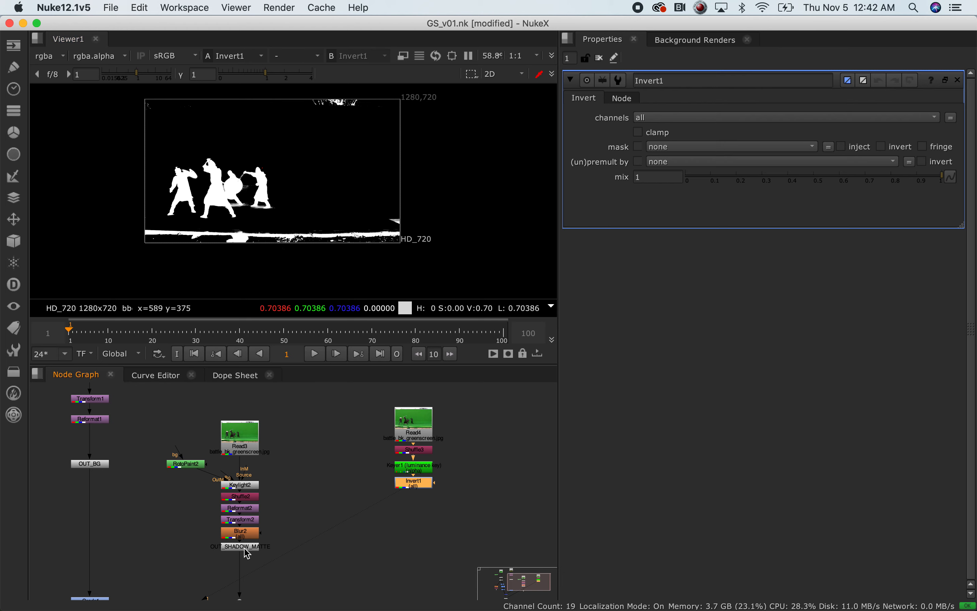
middle_click_drag(164, 458, 305, 445)
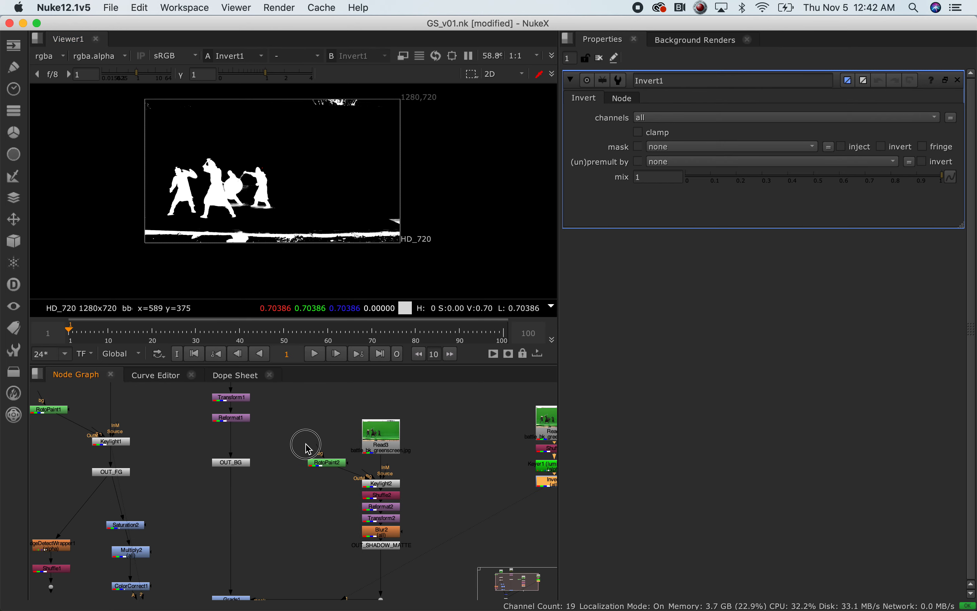
middle_click_drag(464, 511, 283, 500)
scroll(345, 470, "up", 3)
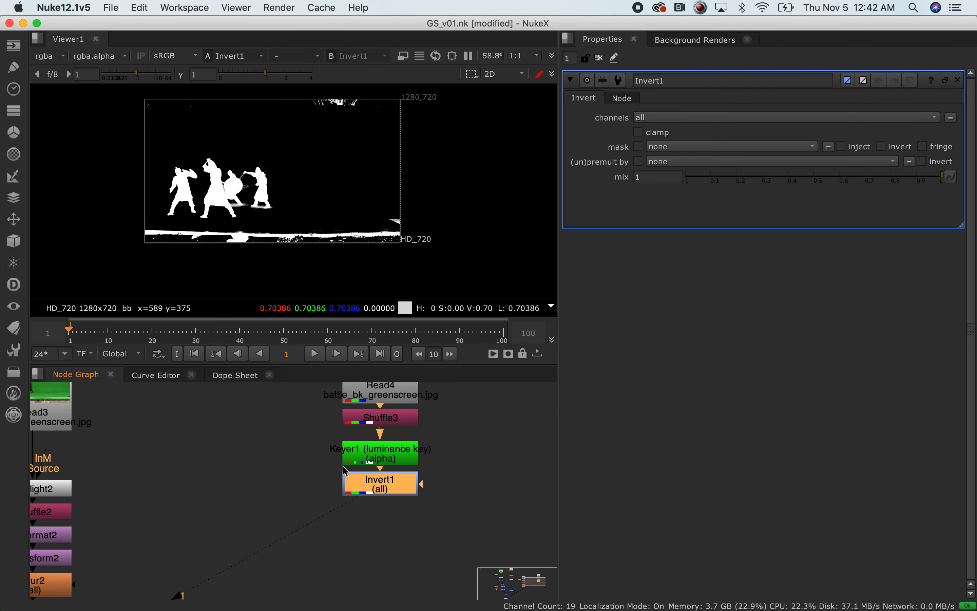
left_click_drag(386, 492, 385, 501)
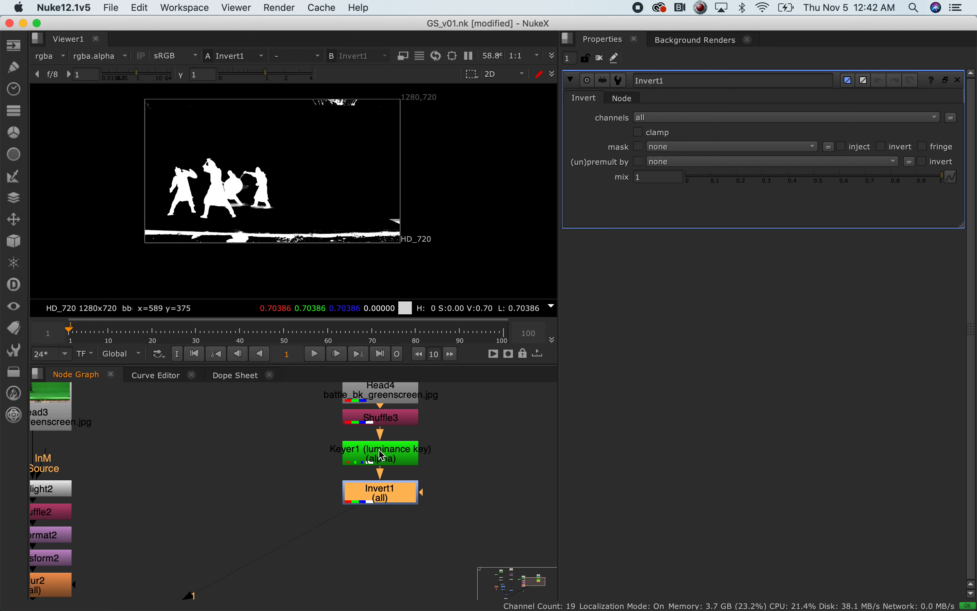
Add a Blur node below Invert1, set its size to 1.5, and inspect the softened matte edges around the warriors
key("Tab")
type("blur")
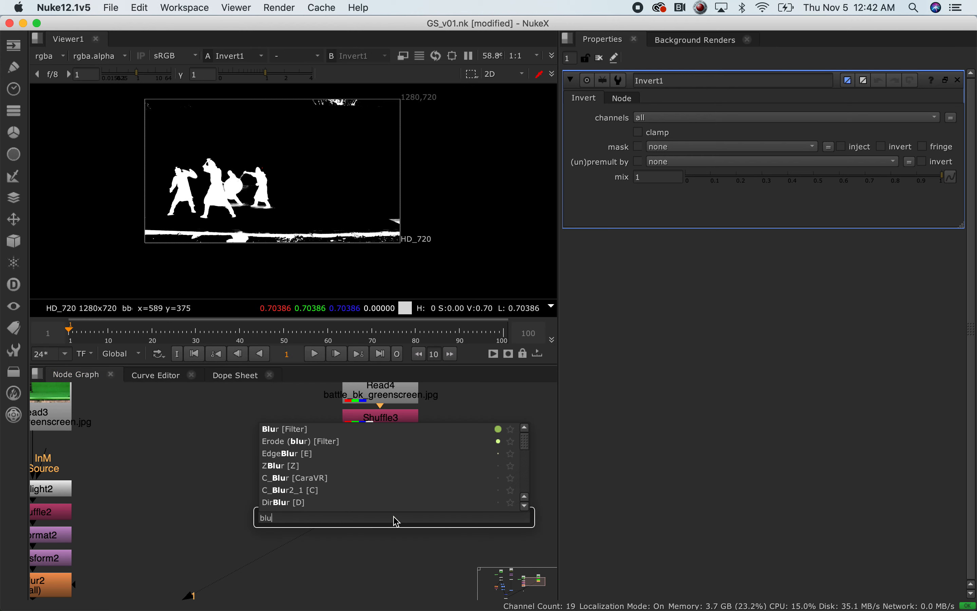
key("Return")
left_click_drag(663, 131, 696, 131)
scroll(267, 190, "up", 2)
scroll(255, 204, "up", 4)
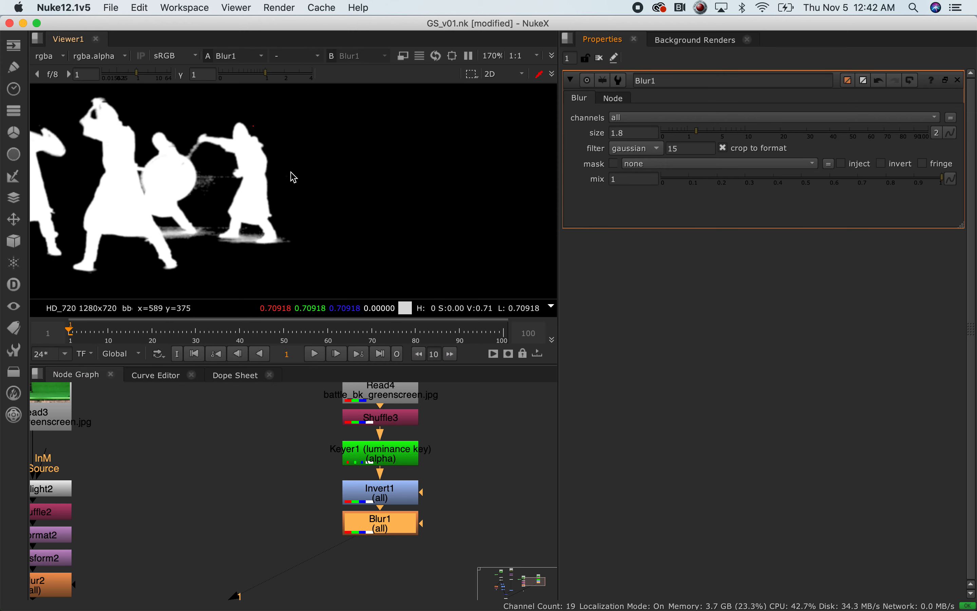
scroll(281, 185, "up", 6)
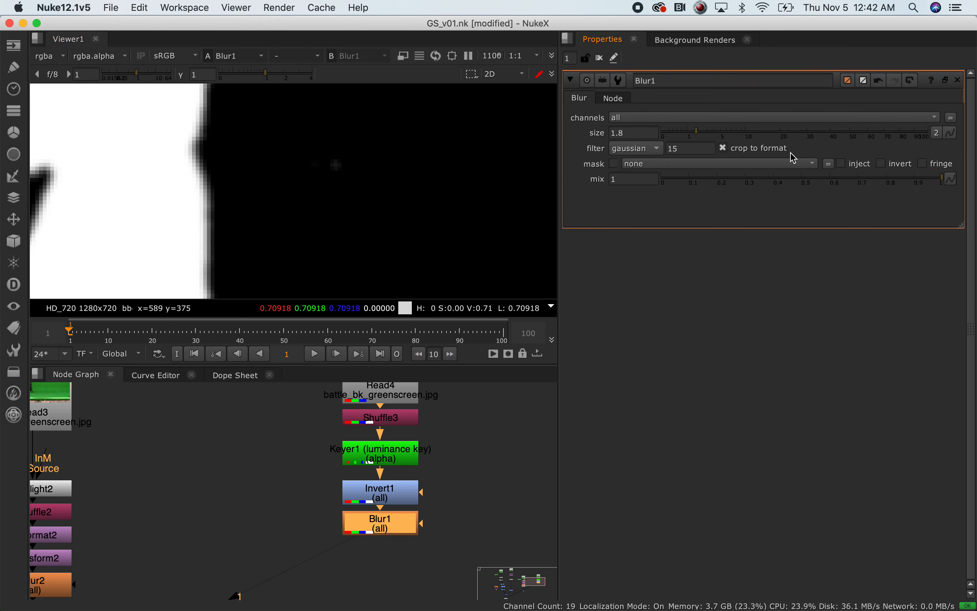
mouse_move(705, 139)
left_mouse_down()
mouse_move(722, 135)
mouse_move(693, 137)
left_mouse_up()
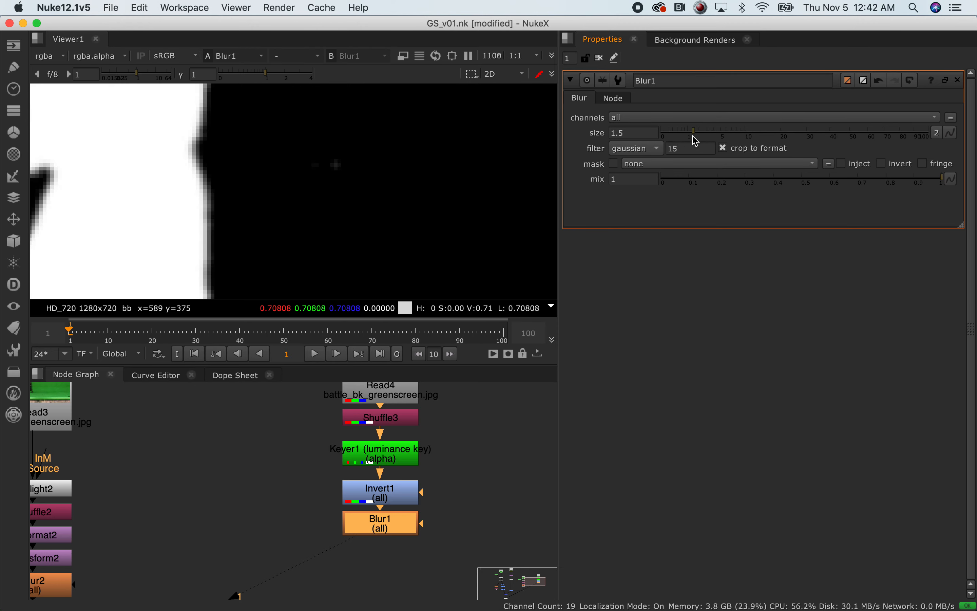
scroll(294, 204, "down", 2)
scroll(295, 204, "down", 8)
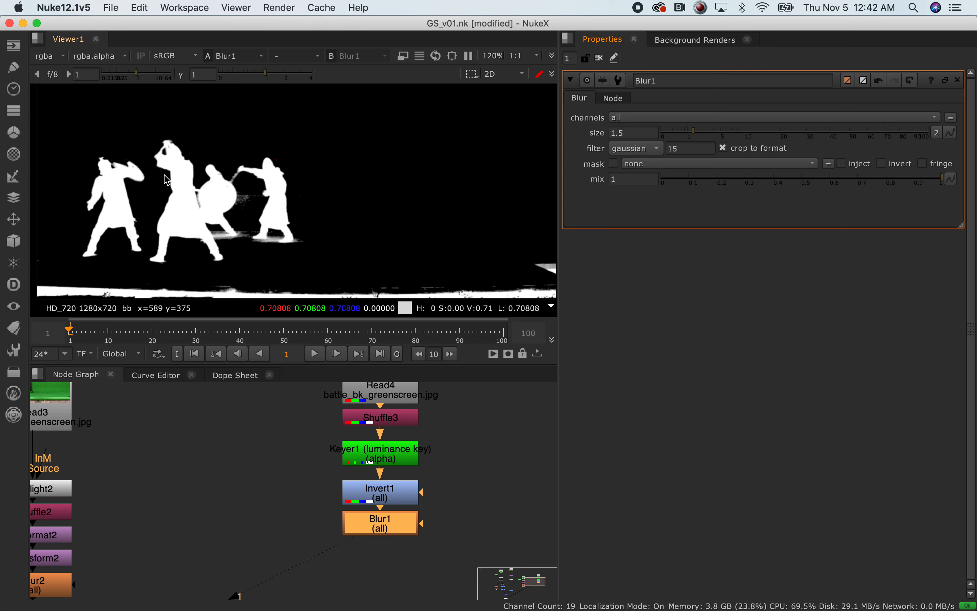
scroll(176, 198, "up", 5)
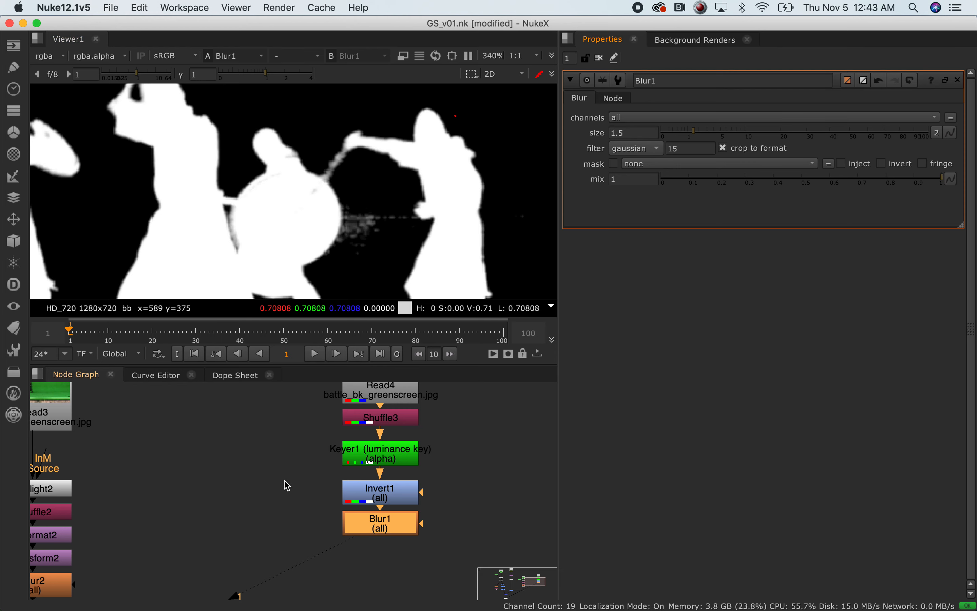
Show the Merge1 composite in the viewer and review the full frame along with its foreground, background and shadow branches
scroll(283, 482, "down", 4)
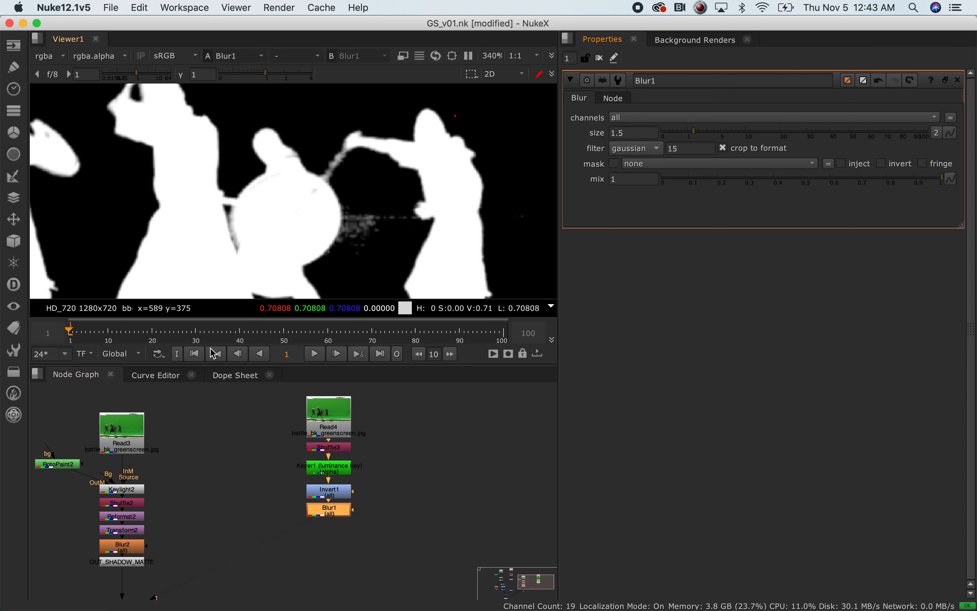
scroll(270, 512, "up", 3)
scroll(265, 516, "down", 3)
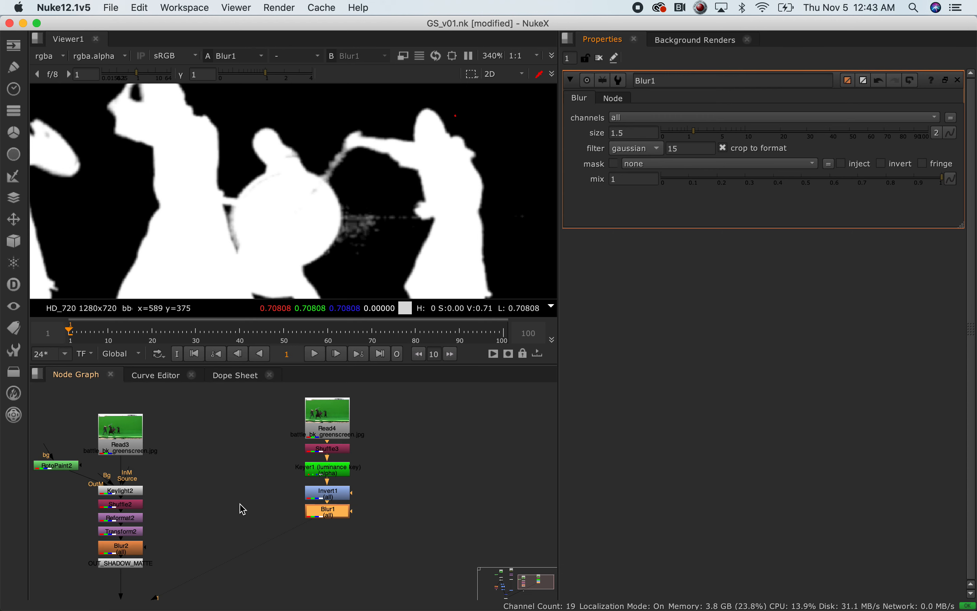
middle_click_drag(218, 528, 263, 464)
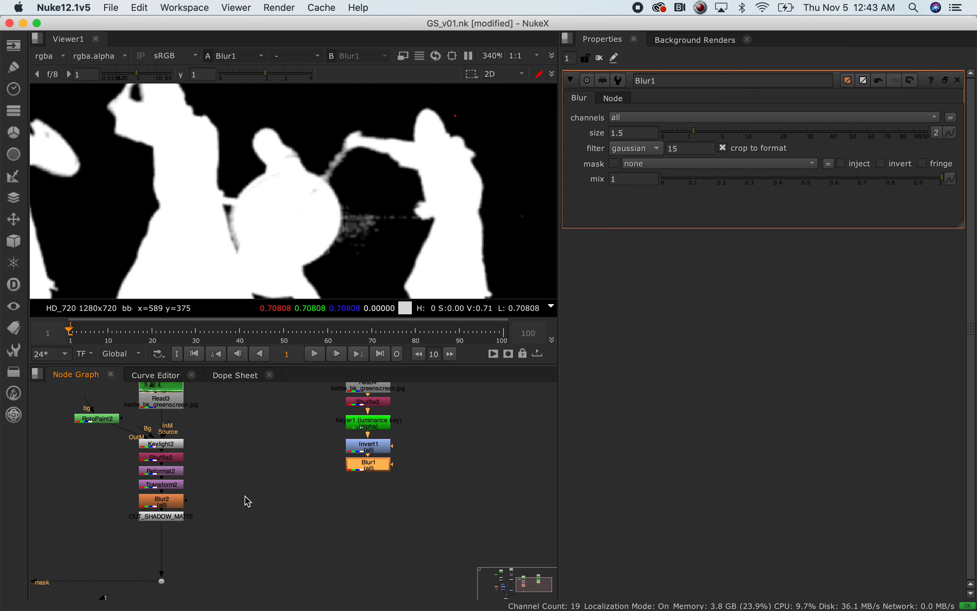
scroll(262, 505, "down", 3)
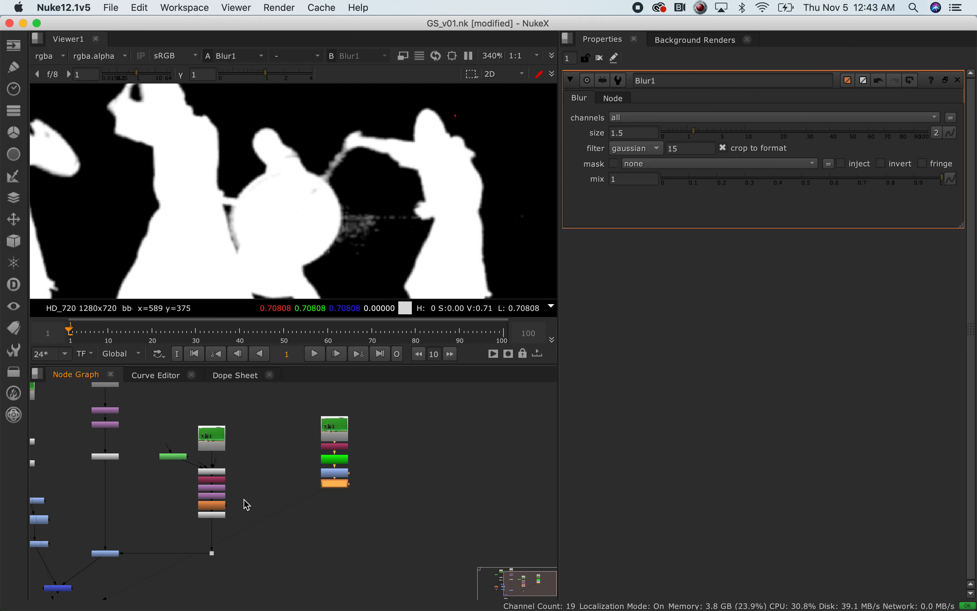
middle_click_drag(259, 535, 377, 459)
scroll(189, 515, "up", 3)
left_click(178, 522)
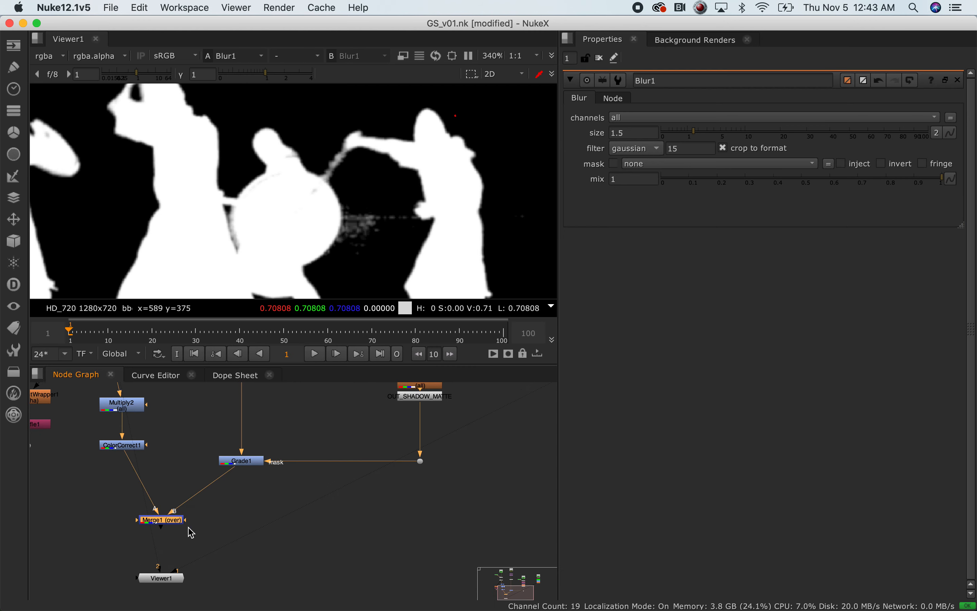
key("1")
scroll(307, 216, "down", 5)
scroll(303, 218, "down", 3)
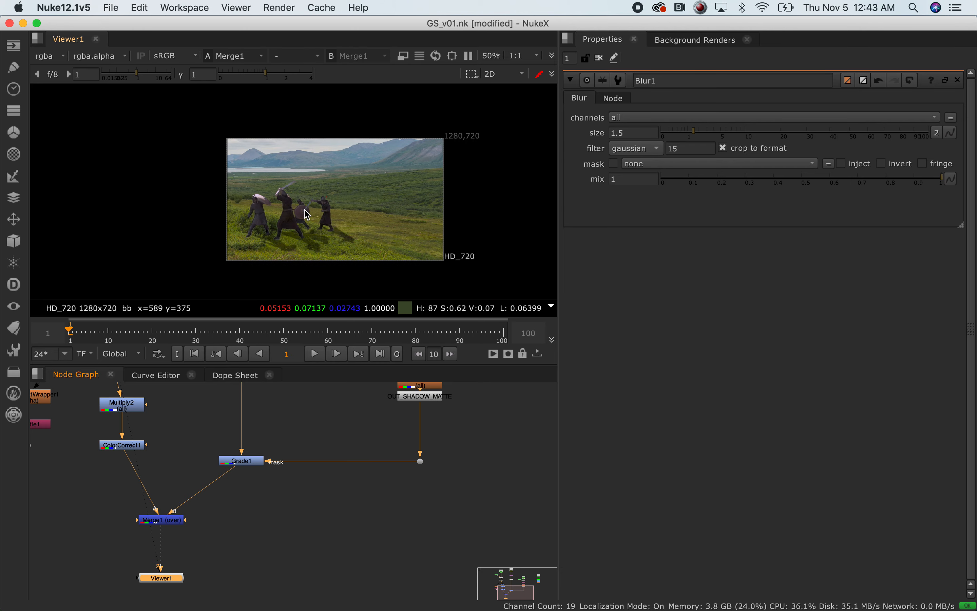
scroll(359, 216, "up", 1)
scroll(197, 459, "down", 2)
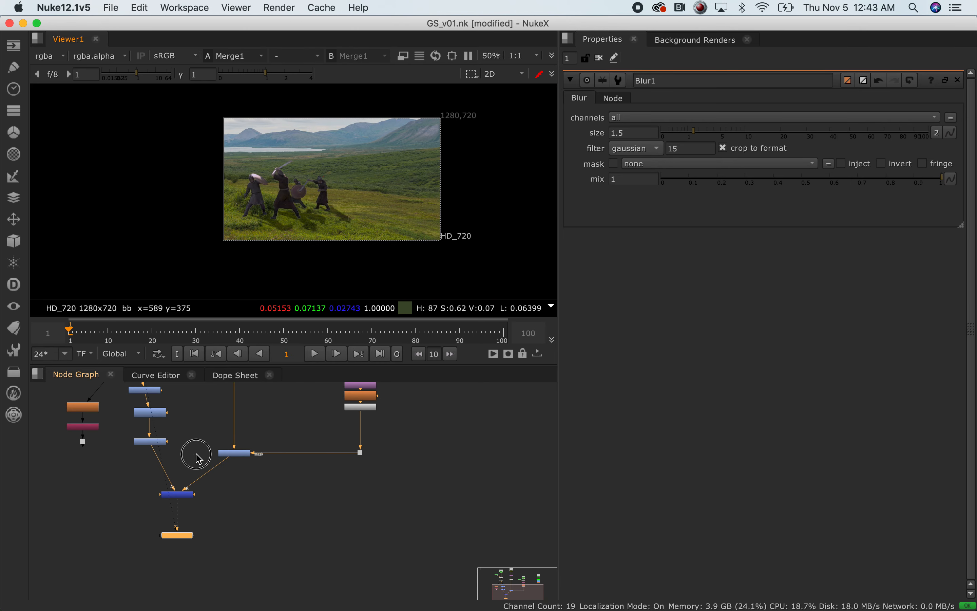
scroll(197, 459, "up", 3)
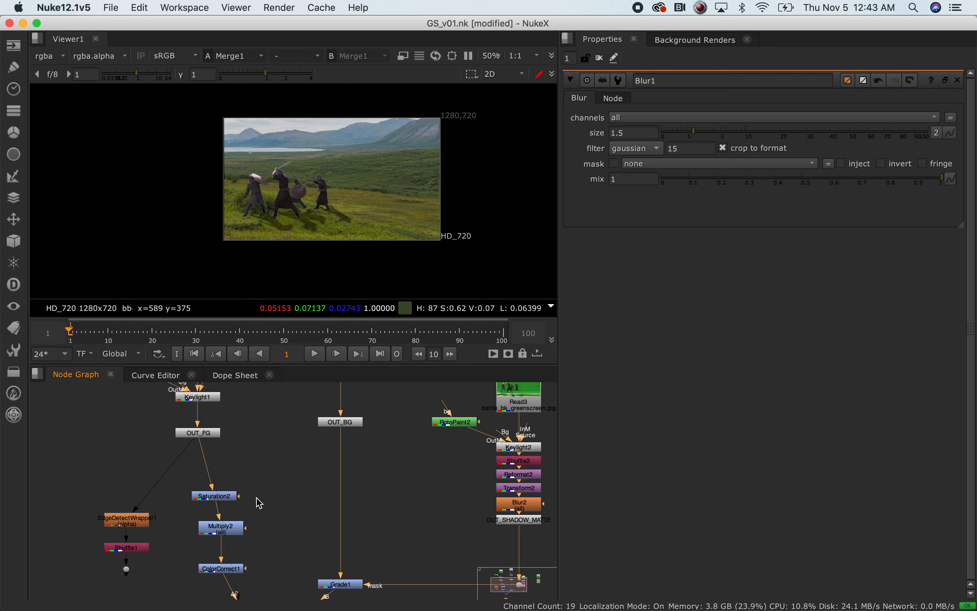
scroll(258, 503, "down", 1)
middle_click_drag(398, 548, 314, 468)
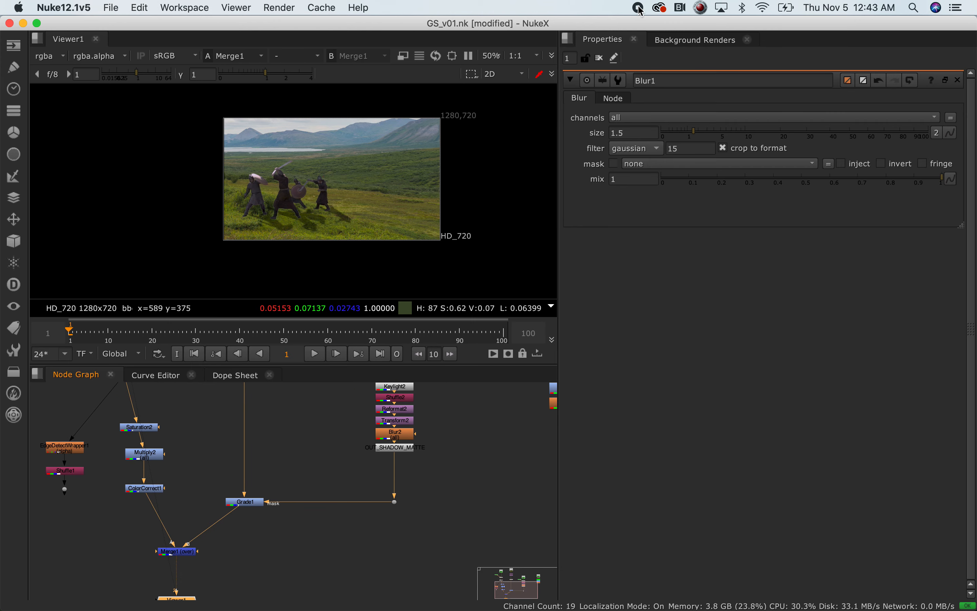